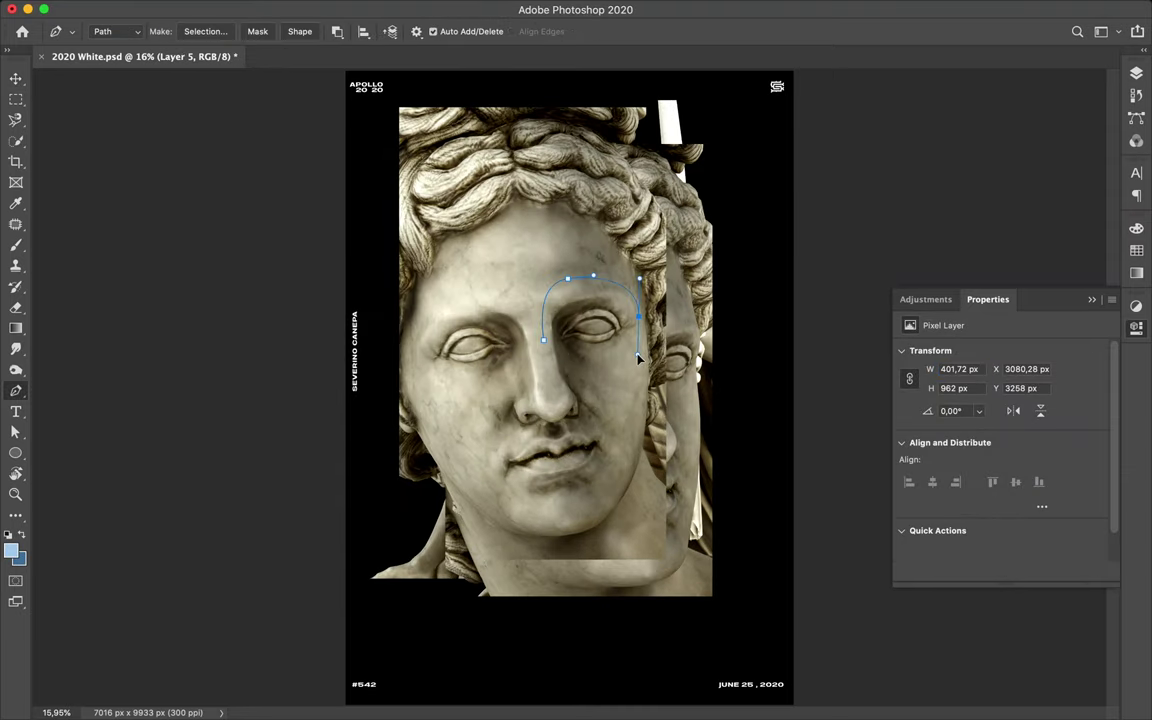
Step: Turn the eye path into a selection, copy it to a new layer, and move it up the forehead
{"action": "key", "text": "ctrl"}
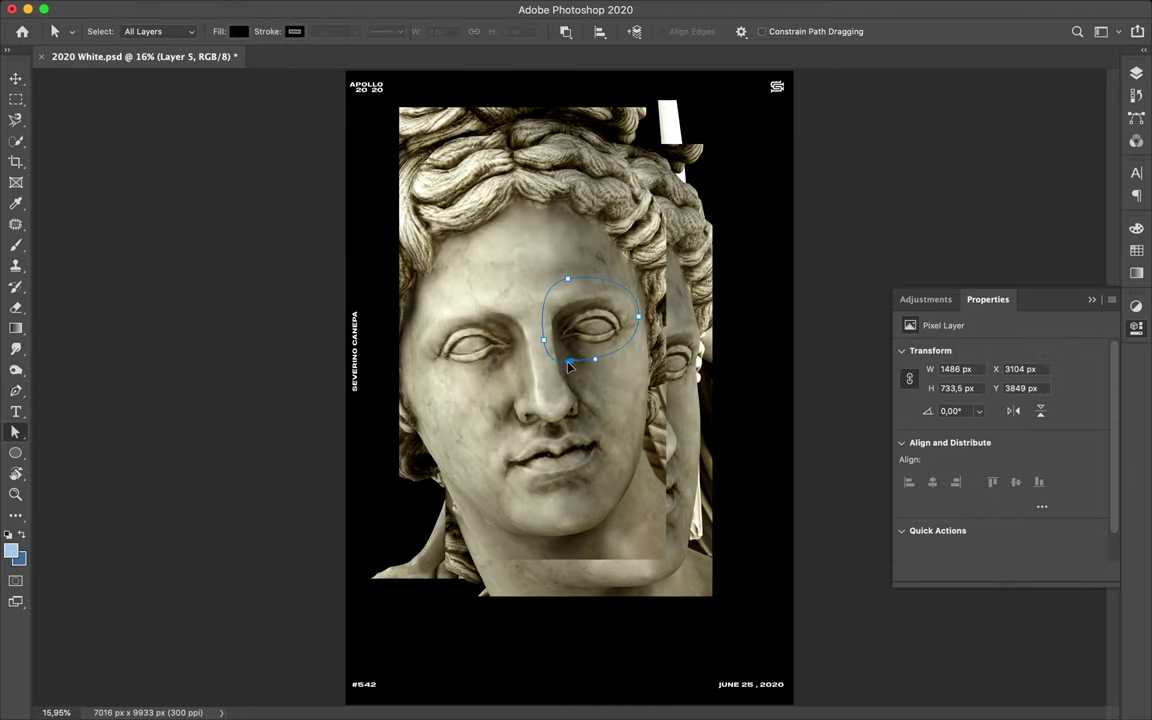
{"action": "right_click", "coordinate": [568, 368]}
{"action": "key", "text": "Return"}
{"action": "key", "text": "ctrl+j"}
{"action": "key", "text": "v"}
{"action": "left_click_drag", "start_coordinate": [591, 327], "coordinate": [561, 285]}
Step: Turn the lips path into a selection and copy the lips onto their own layer
{"action": "key", "text": "p"}
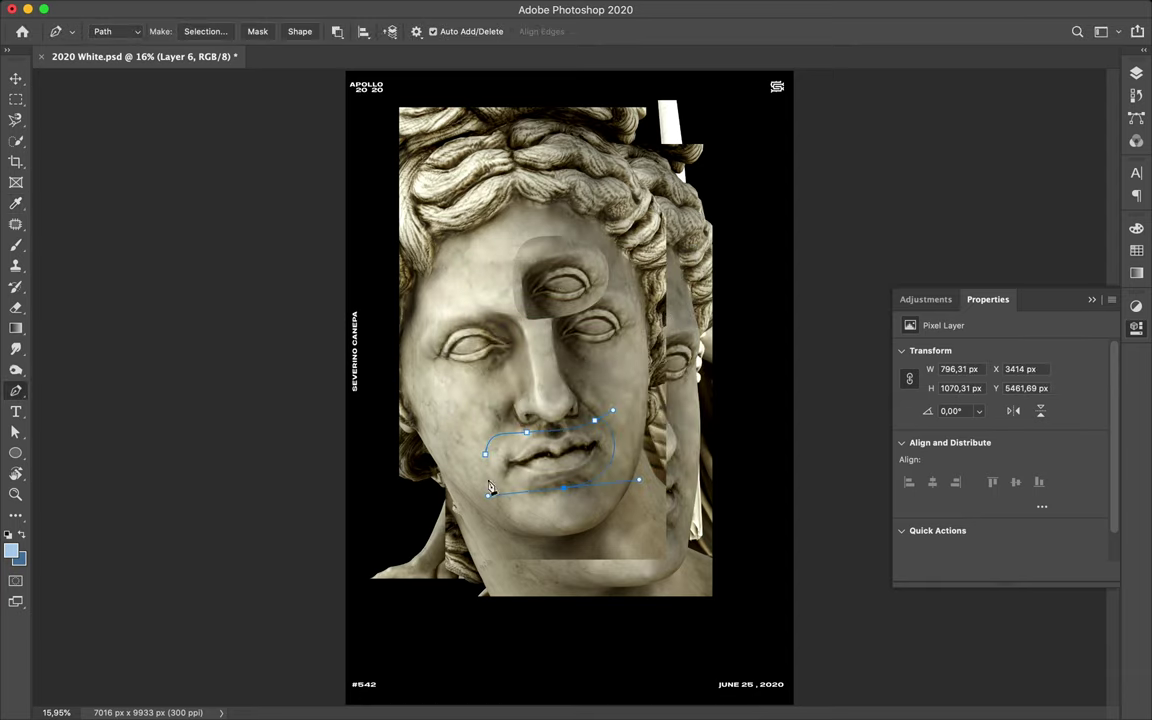
{"action": "right_click", "coordinate": [566, 450]}
{"action": "left_click", "coordinate": [664, 288]}
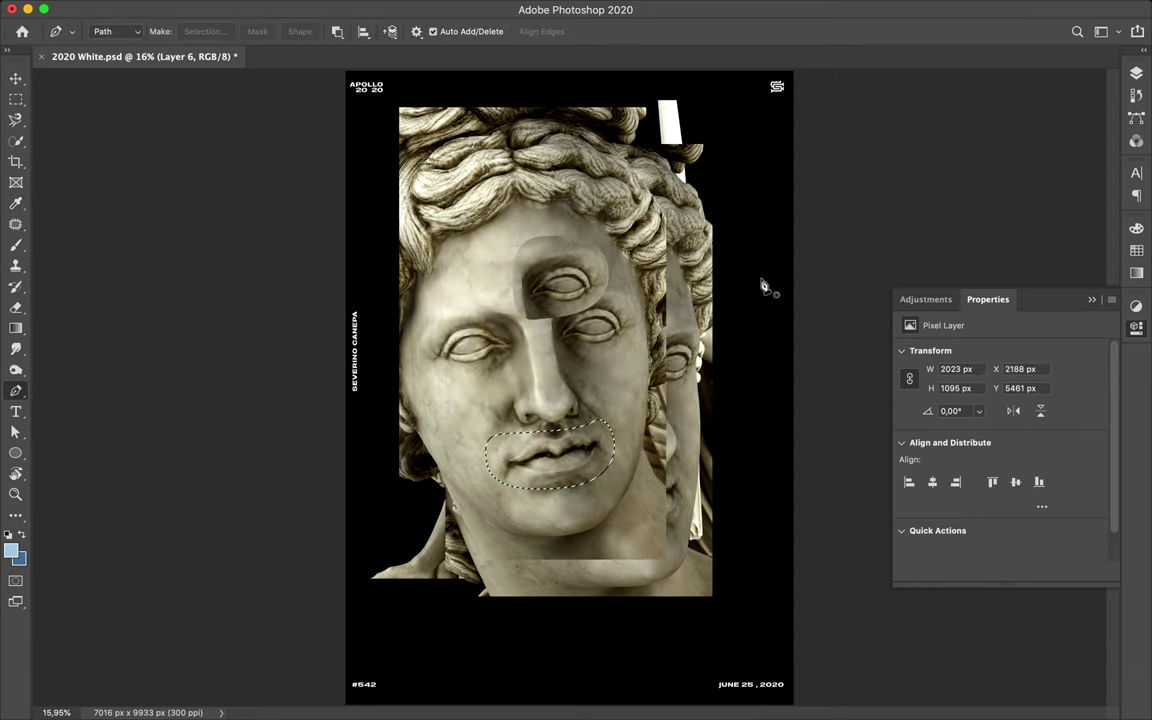
{"action": "left_click", "coordinate": [1136, 73]}
{"action": "left_click", "coordinate": [1003, 253]}
{"action": "key", "text": "ctrl+j"}
{"action": "key", "text": "v"}
Step: Add a Hue/Saturation adjustment with hue -54 and reorder it among the layers
{"action": "left_click", "coordinate": [1028, 685]}
{"action": "left_click", "coordinate": [1062, 540]}
{"action": "mouse_move", "coordinate": [1000, 412]}
{"action": "left_mouse_down"}
{"action": "mouse_move", "coordinate": [955, 416]}
{"action": "mouse_move", "coordinate": [1093, 410]}
{"action": "mouse_move", "coordinate": [1067, 410]}
{"action": "left_mouse_up"}
{"action": "left_click", "coordinate": [1136, 73]}
{"action": "mouse_move", "coordinate": [1040, 255]}
{"action": "left_mouse_down"}
{"action": "mouse_move", "coordinate": [1038, 240]}
{"action": "mouse_move", "coordinate": [1038, 540]}
{"action": "left_mouse_up"}
Step: Merge the first statue layers with their colour adjustments
{"action": "key", "text": "ctrl+e"}
{"action": "left_click", "coordinate": [1031, 540]}
{"action": "key", "text": "ctrl+e"}
{"action": "left_click", "coordinate": [1034, 524]}
Step: Merge Layers 4, 7 and 6 with their adjustments, ending in one Levels 1 layer
{"action": "key", "text": "ctrl+e"}
{"action": "left_click", "coordinate": [1036, 488]}
{"action": "key", "text": "ctrl+e"}
{"action": "left_click", "coordinate": [1038, 452]}
{"action": "key", "text": "ctrl+e"}
{"action": "left_click", "coordinate": [1040, 355]}
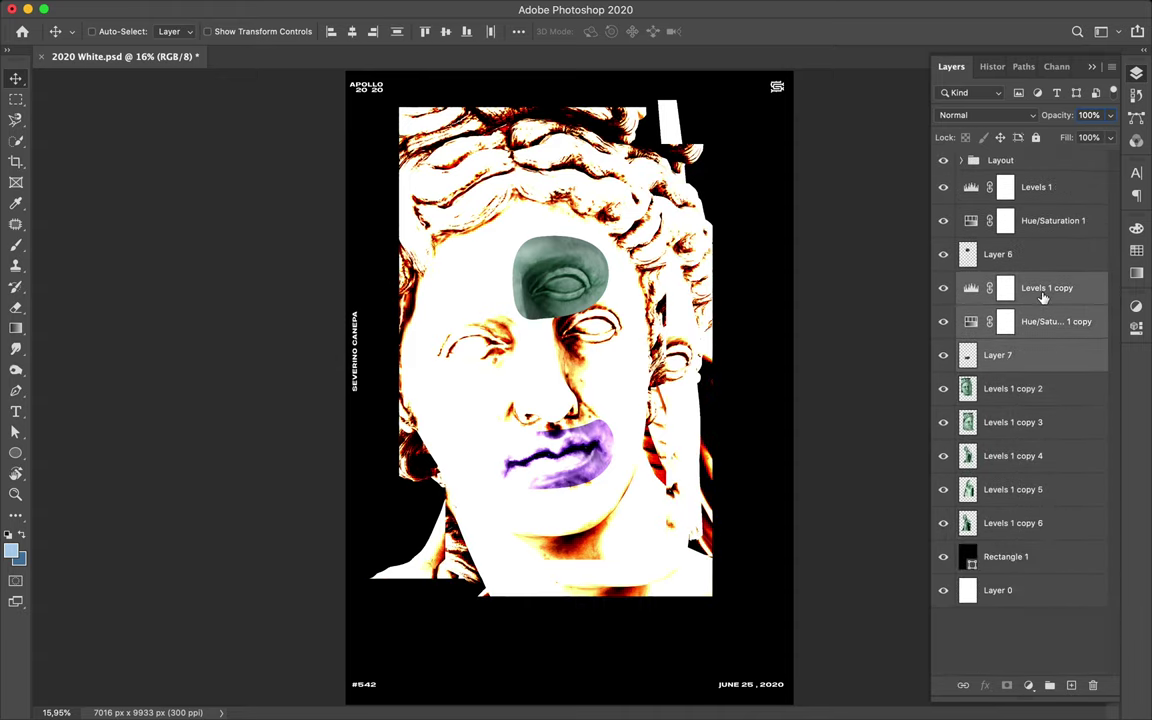
{"action": "key", "text": "ctrl+e"}
{"action": "left_click", "coordinate": [1038, 254]}
{"action": "left_click", "coordinate": [1034, 190], "text": "shift"}
{"action": "key", "text": "ctrl+e"}
Step: Sample a near-black foreground colour from the image with the Eyedropper
{"action": "key", "text": "i"}
{"action": "left_click", "coordinate": [516, 440]}
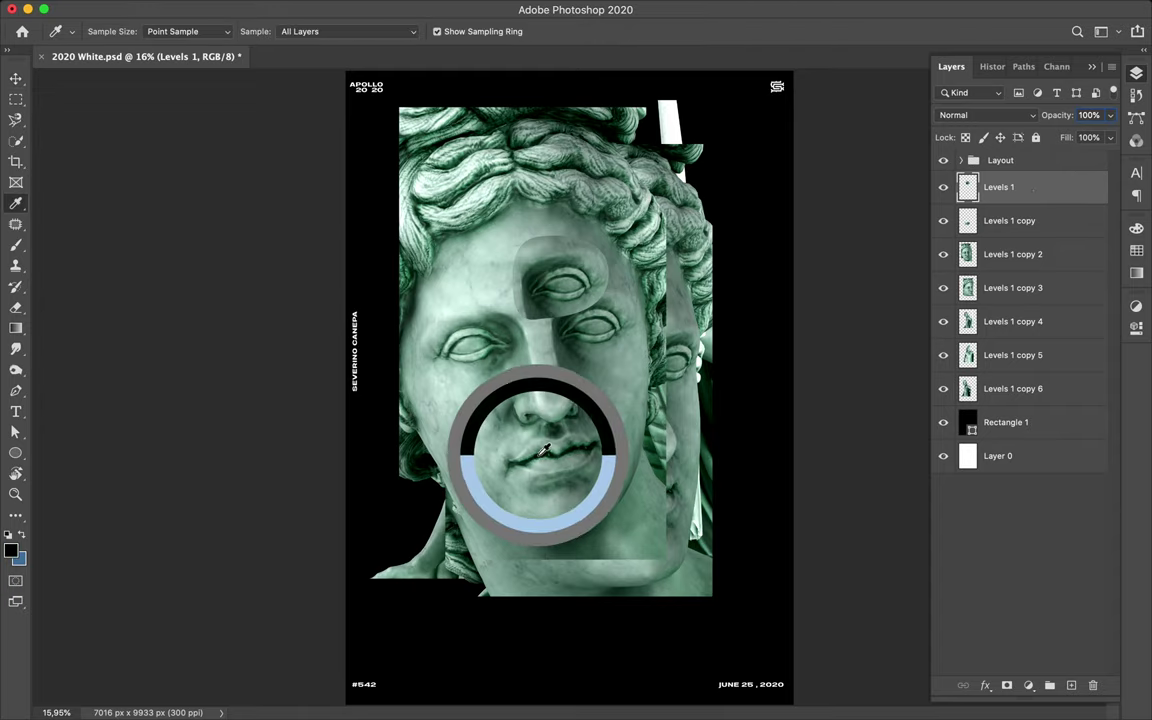
{"action": "left_click", "coordinate": [10, 550]}
{"action": "key", "text": "Return"}
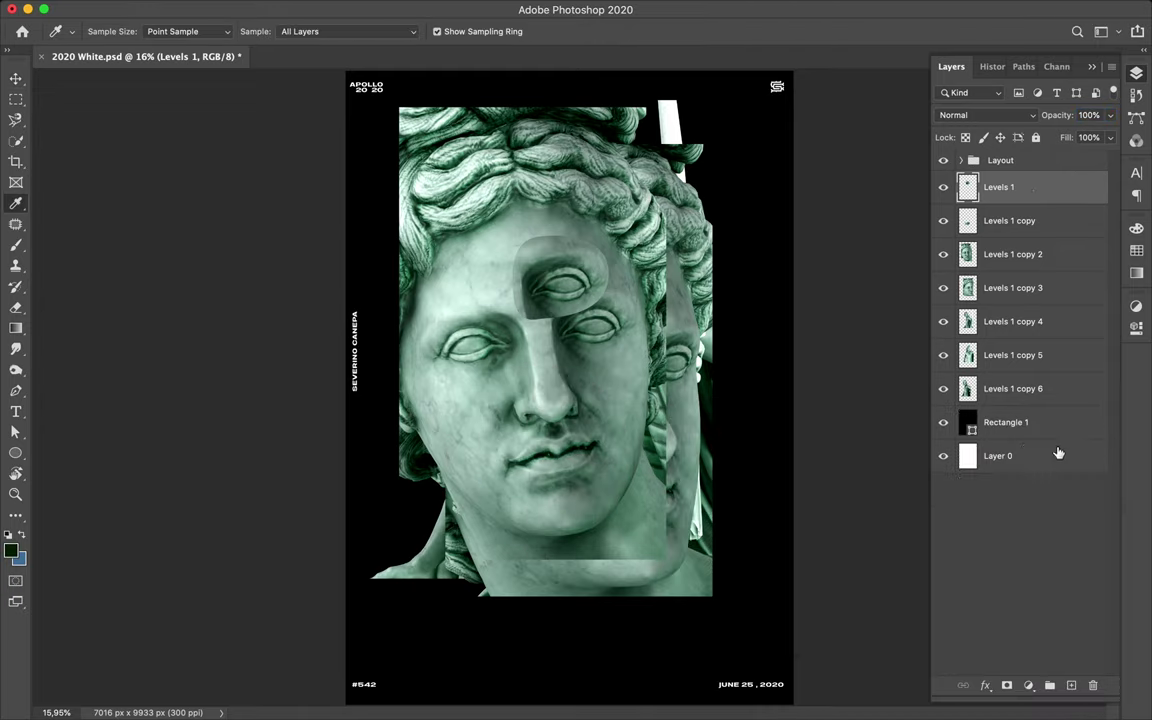
Step: Draw a new rectangle over the whole poster background and delete the old one
{"action": "left_click", "coordinate": [1000, 419]}
{"action": "key", "text": "u"}
{"action": "key", "text": "ctrl+0"}
{"action": "left_click_drag", "start_coordinate": [368, 97], "coordinate": [771, 689]}
{"action": "key", "text": "F7"}
Step: Add a new empty layer above Levels 1 for the eye shadow and choose a brush
{"action": "left_click", "coordinate": [1039, 489]}
{"action": "key", "text": "v"}
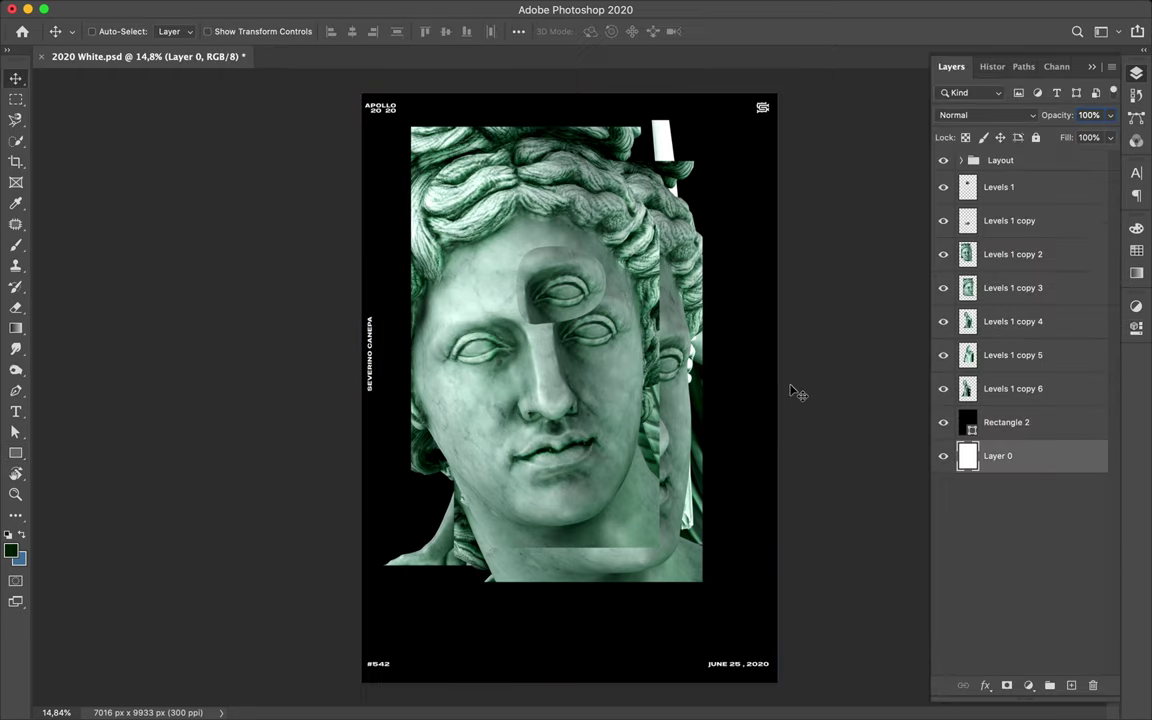
{"action": "left_click", "coordinate": [1000, 187]}
{"action": "key", "text": "ctrl+shift+alt+n"}
{"action": "key", "text": "b"}
{"action": "left_click", "coordinate": [108, 31]}
{"action": "left_click", "coordinate": [560, 285]}
Step: Paint the eye shadow dark, Gaussian-blur it, and move it beneath the lips layer
{"action": "key", "text": "m"}
{"action": "key", "text": "v"}
{"action": "left_click", "coordinate": [374, 8]}
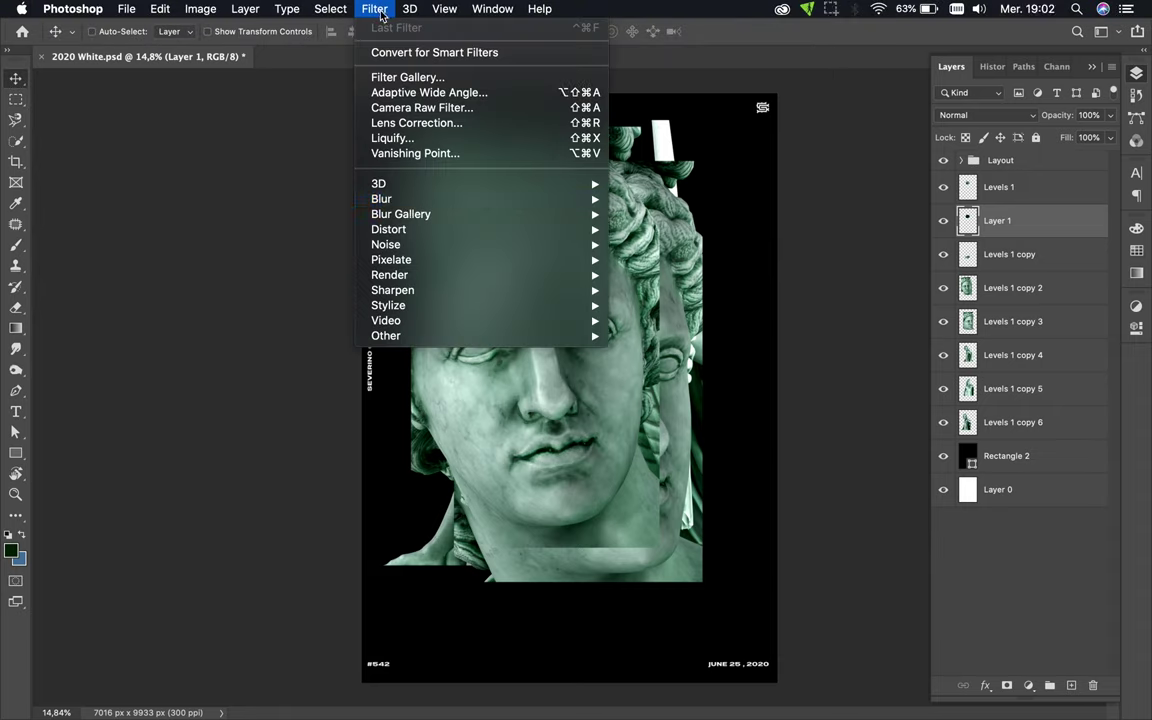
{"action": "left_click", "coordinate": [676, 262]}
{"action": "left_click_drag", "start_coordinate": [851, 392], "coordinate": [816, 393]}
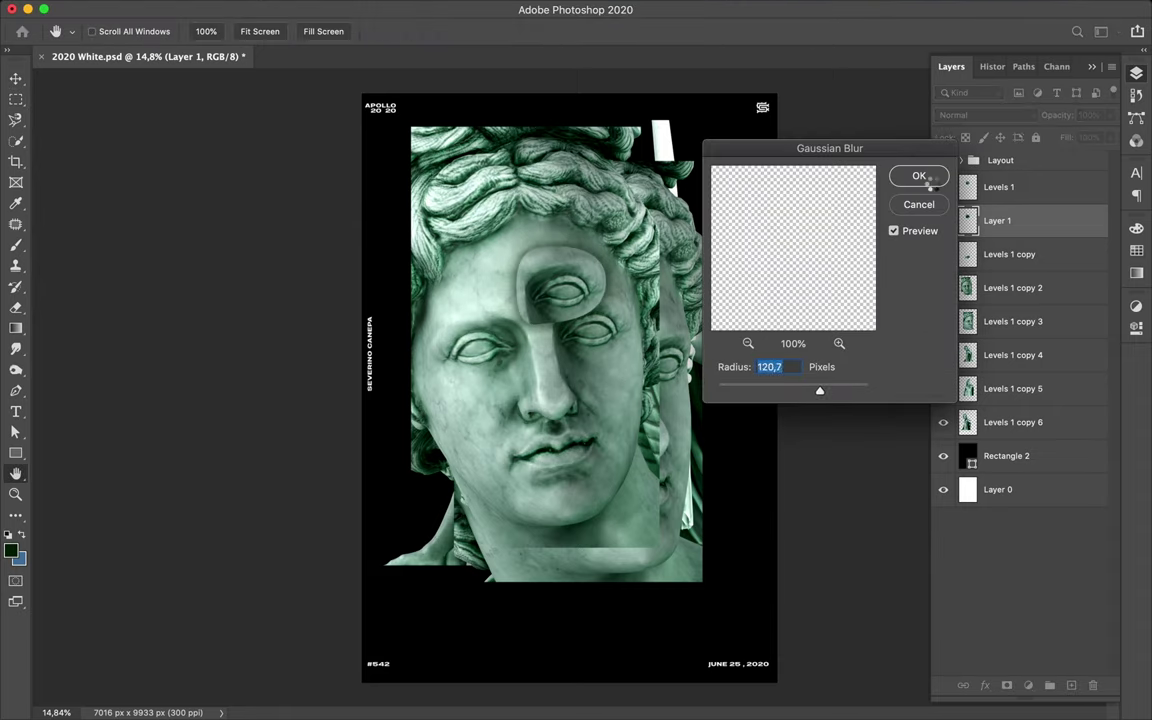
{"action": "left_click", "coordinate": [919, 176]}
{"action": "left_click_drag", "start_coordinate": [1005, 221], "coordinate": [1020, 268]}
Step: Paint and Gaussian-blur the lips shadow the same way, then clear the selection
{"action": "key", "text": "b"}
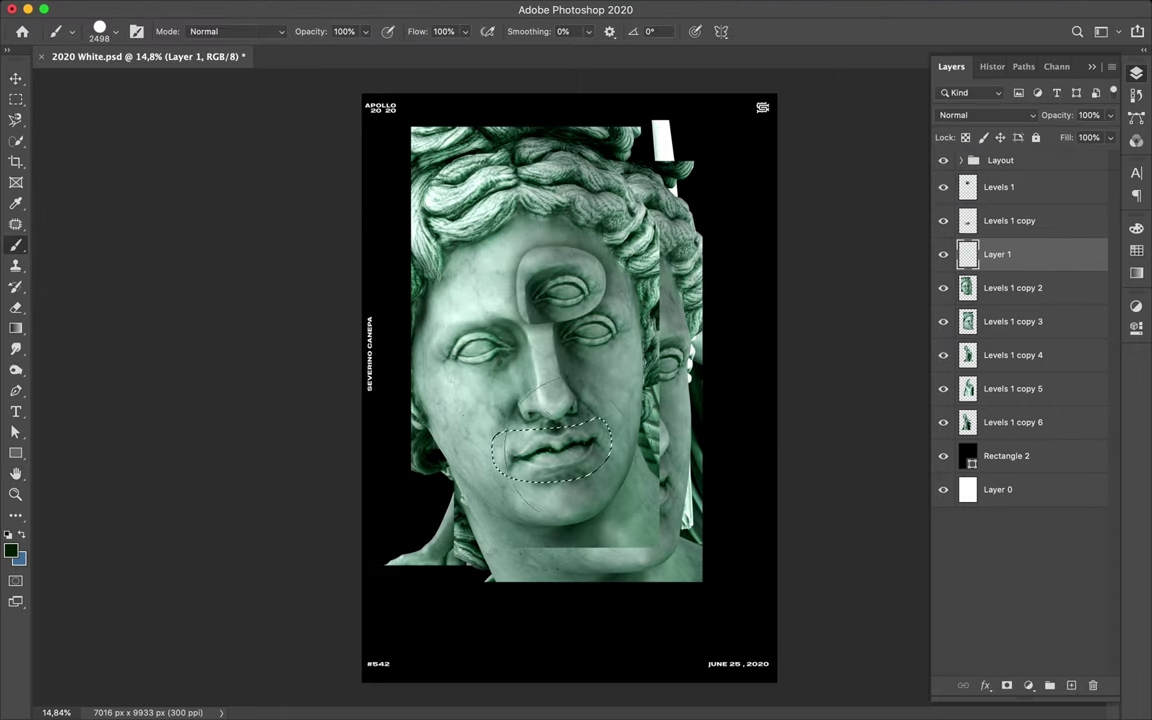
{"action": "key", "text": "m"}
{"action": "left_click", "coordinate": [368, 8]}
{"action": "left_click", "coordinate": [424, 21]}
{"action": "key", "text": "ctrl+d"}
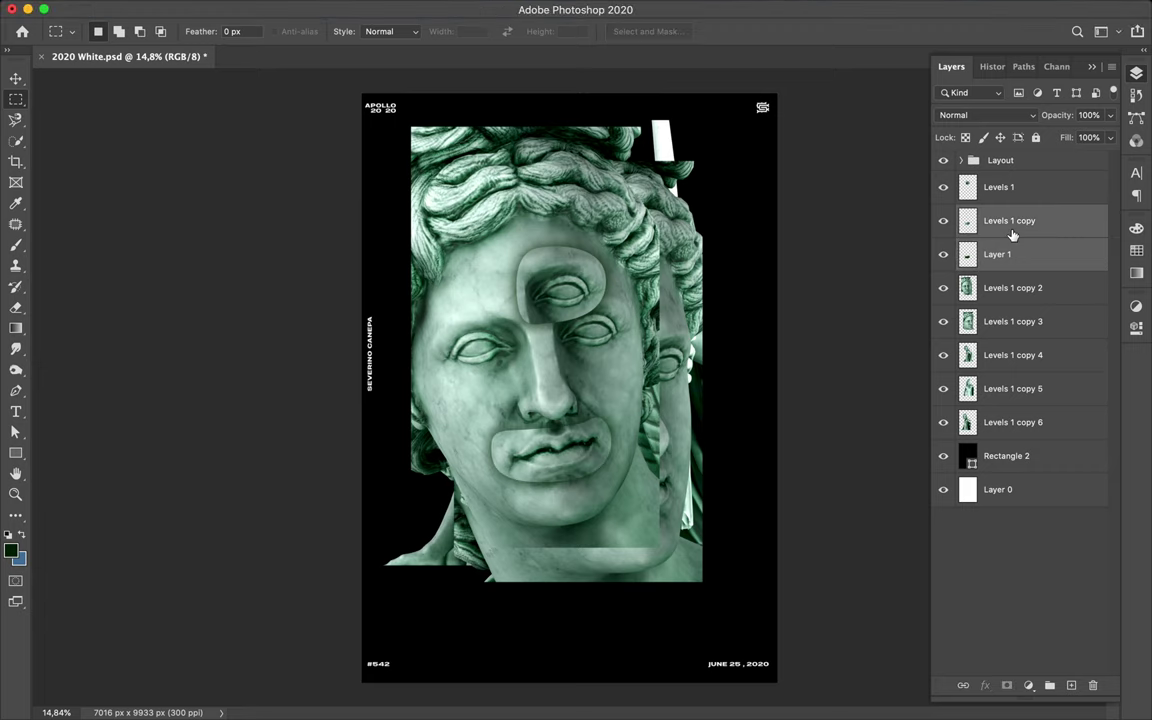
{"action": "key", "text": "v"}
Step: Move the lips fragment to the lower left and the eye fragment to the upper left
{"action": "left_click_drag", "start_coordinate": [555, 440], "coordinate": [440, 560]}
{"action": "left_click_drag", "start_coordinate": [560, 285], "coordinate": [440, 255]}
{"action": "left_click", "coordinate": [995, 355]}
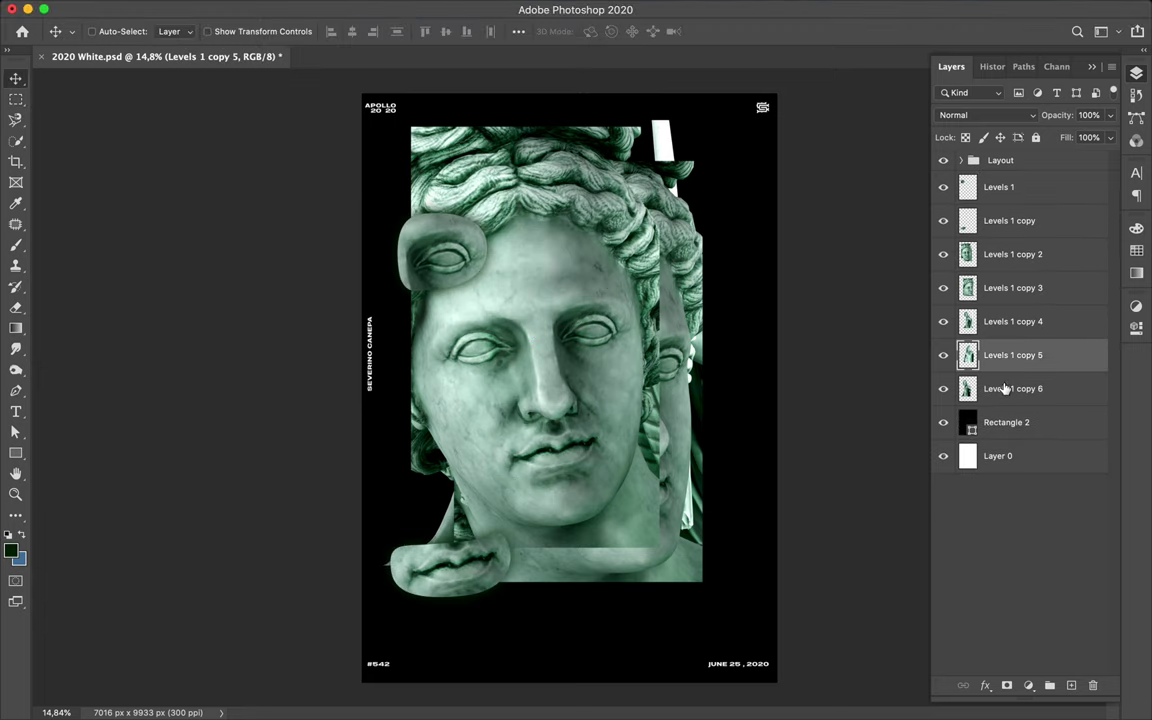
Step: Raise the full-body statue, copy its chest to a new layer, and move it down-right
{"action": "left_click_drag", "start_coordinate": [995, 358], "coordinate": [995, 237]}
{"action": "key", "text": "p"}
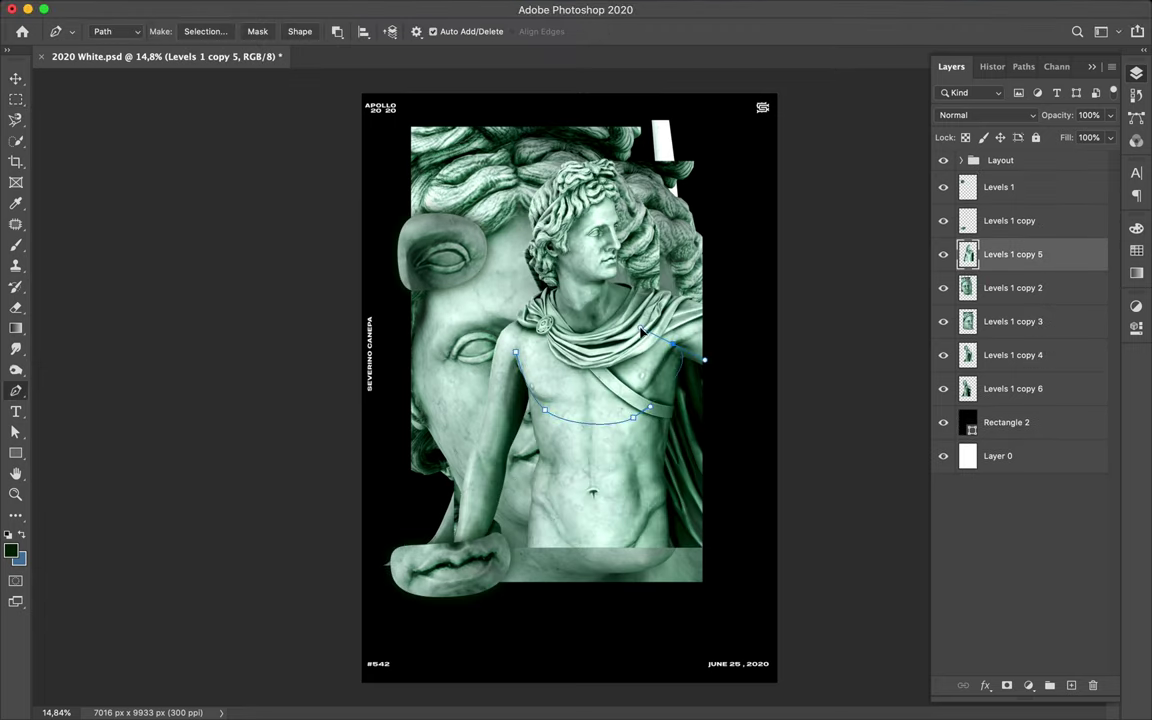
{"action": "left_click", "coordinate": [205, 31]}
{"action": "left_click", "coordinate": [663, 286]}
{"action": "key", "text": "ctrl+j"}
{"action": "key", "text": "v"}
{"action": "left_click_drag", "start_coordinate": [604, 374], "coordinate": [658, 567]}
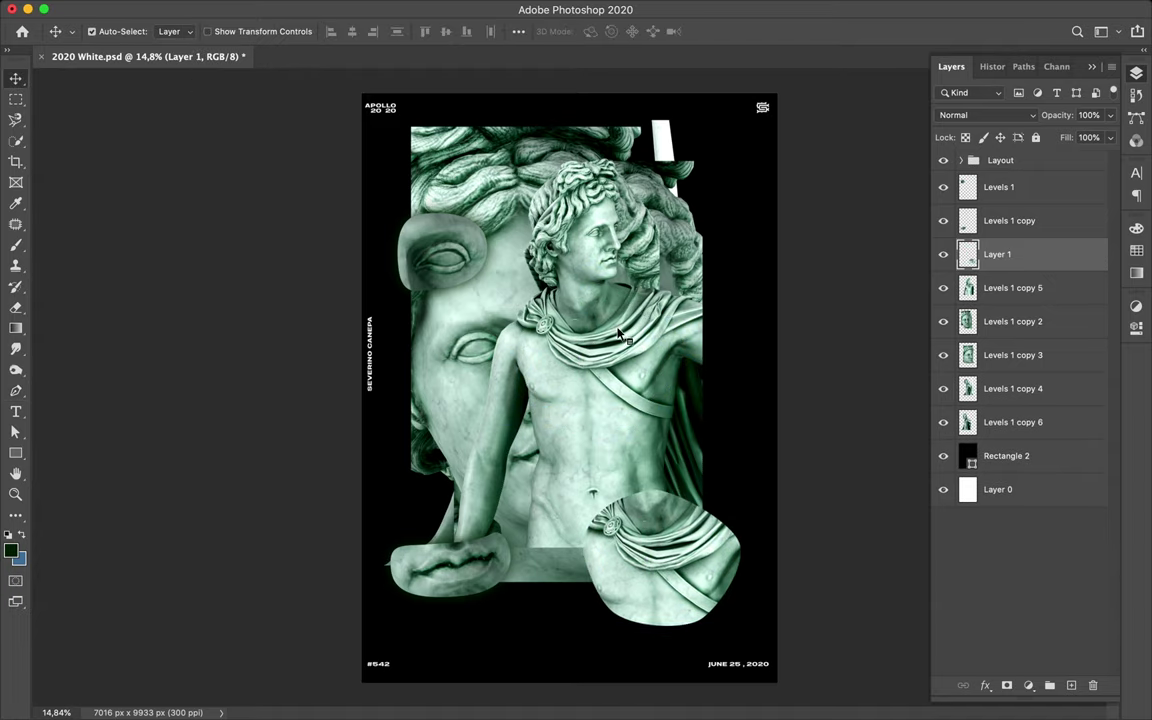
Step: Hide two statue layers, then copy a second eye from Levels 1 copy 3 to the upper right
{"action": "left_click", "coordinate": [943, 288]}
{"action": "left_click", "coordinate": [943, 321]}
{"action": "left_click", "coordinate": [1013, 355]}
{"action": "key", "text": "p"}
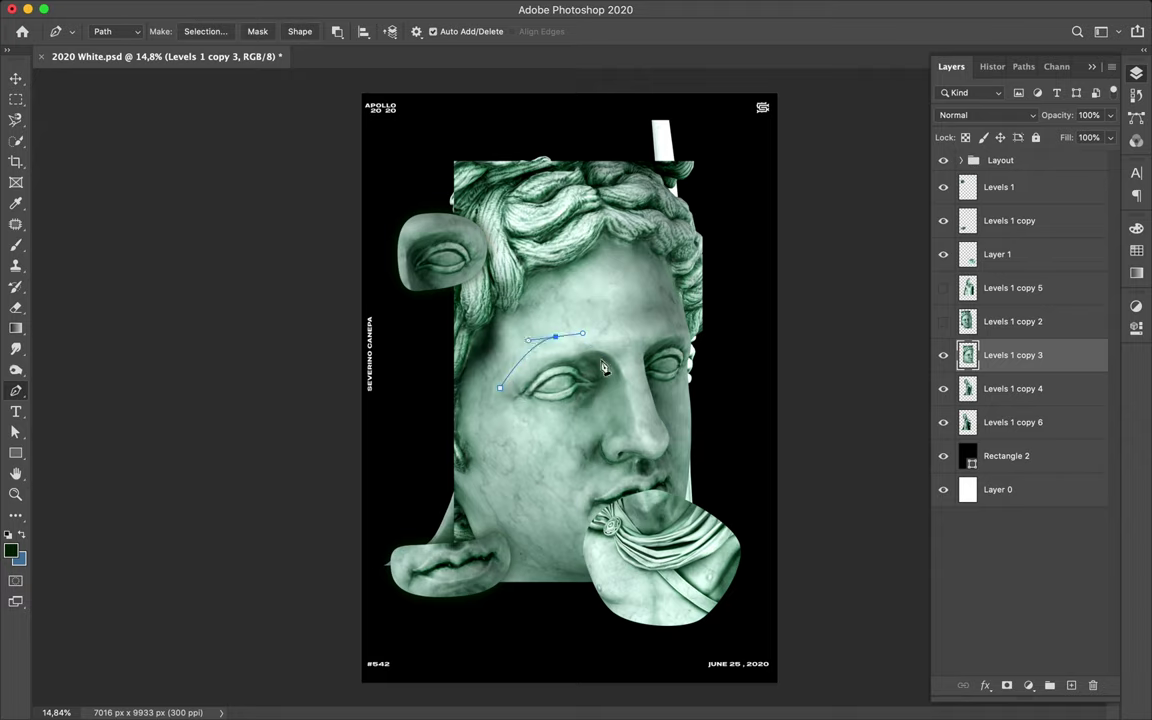
{"action": "left_click", "coordinate": [205, 31]}
{"action": "key", "text": "Return"}
{"action": "key", "text": "ctrl+j"}
{"action": "key", "text": "v"}
{"action": "left_click_drag", "start_coordinate": [522, 342], "coordinate": [647, 217]}
Step: Outline the small face with the Pen and copy it onto its own layer
{"action": "left_click", "coordinate": [603, 374]}
{"action": "key", "text": "ctrl+comma"}
{"action": "key", "text": "p"}
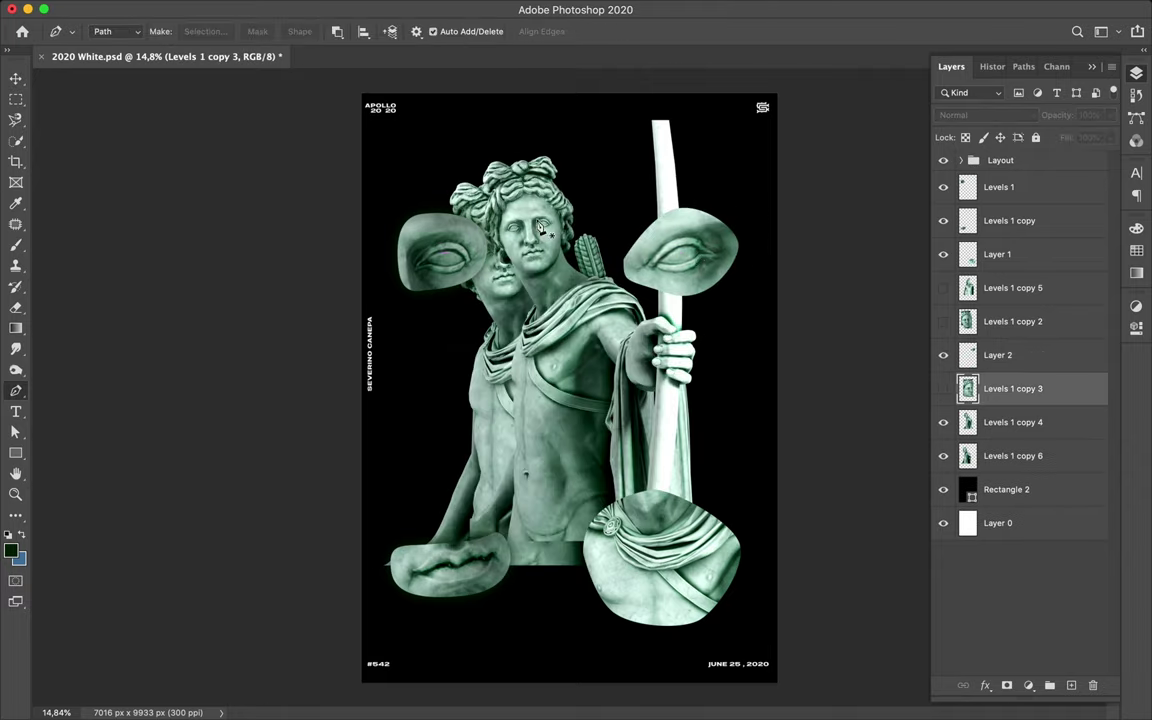
{"action": "key", "text": "v"}
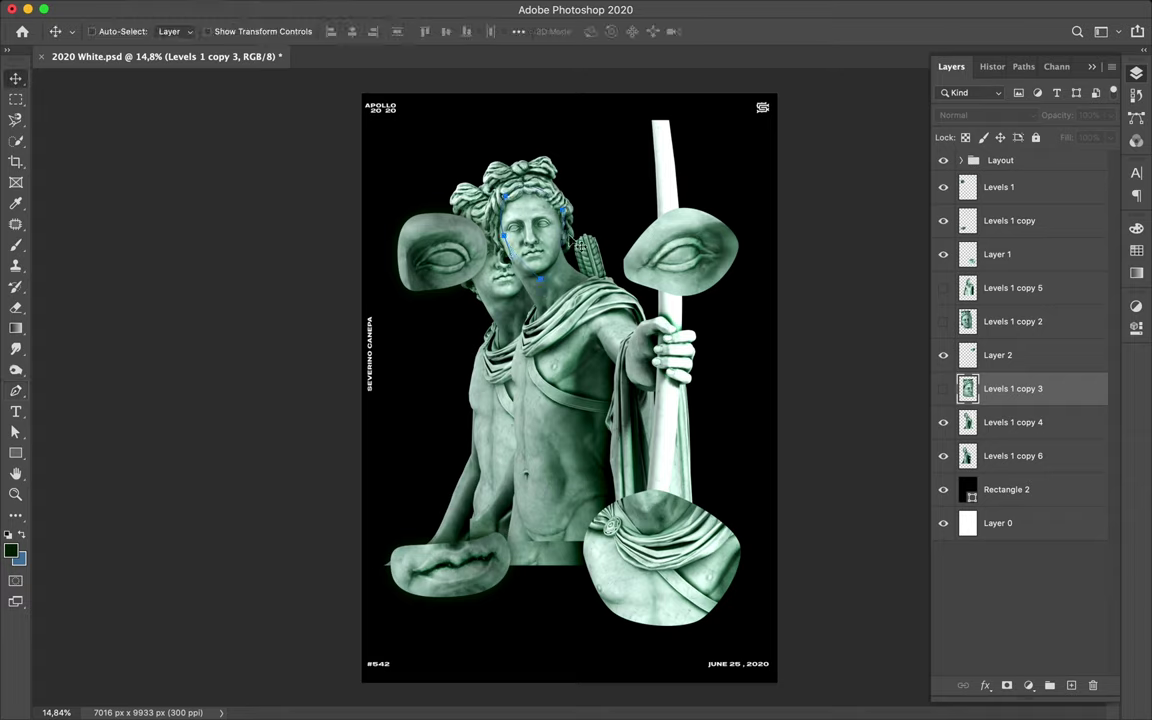
{"action": "key", "text": "p"}
{"action": "key", "text": "ctrl+Return"}
{"action": "key", "text": "ctrl+j"}
{"action": "key", "text": "v"}
{"action": "key", "text": "ctrl+z"}
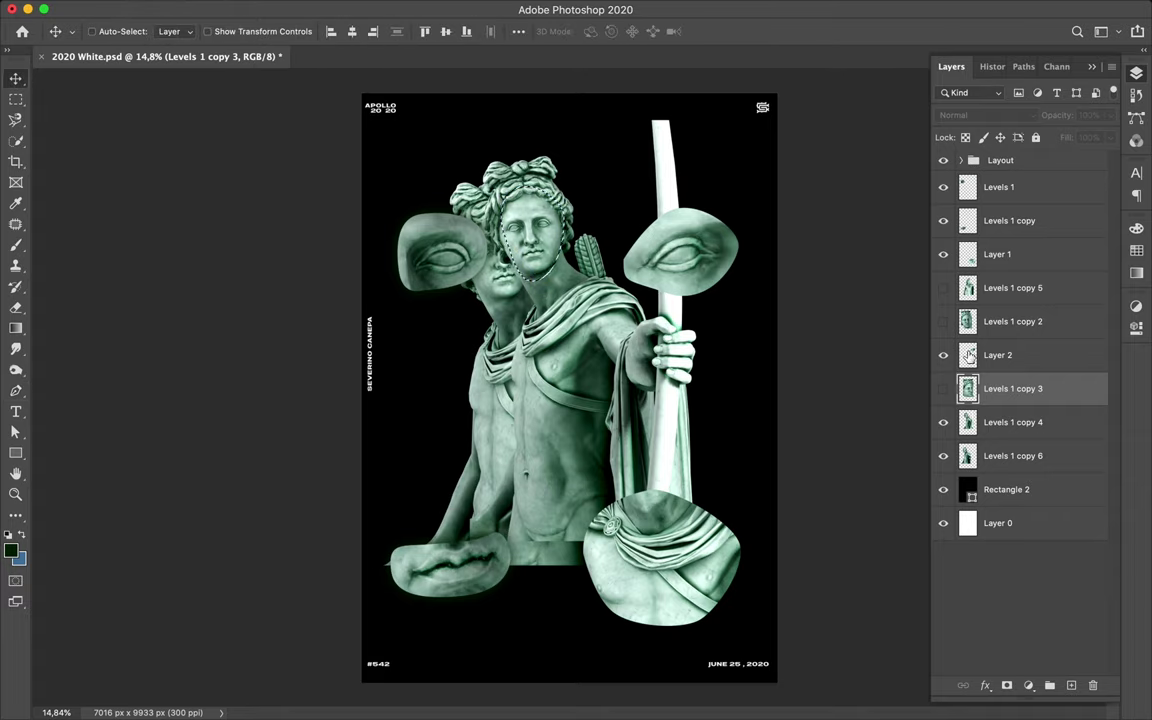
{"action": "key", "text": "ctrl+j"}
Step: Create a Gaussian-blurred shadow layer for the face fragment
{"action": "left_click", "coordinate": [1013, 455]}
{"action": "key", "text": "ctrl+j"}
{"action": "key", "text": "m"}
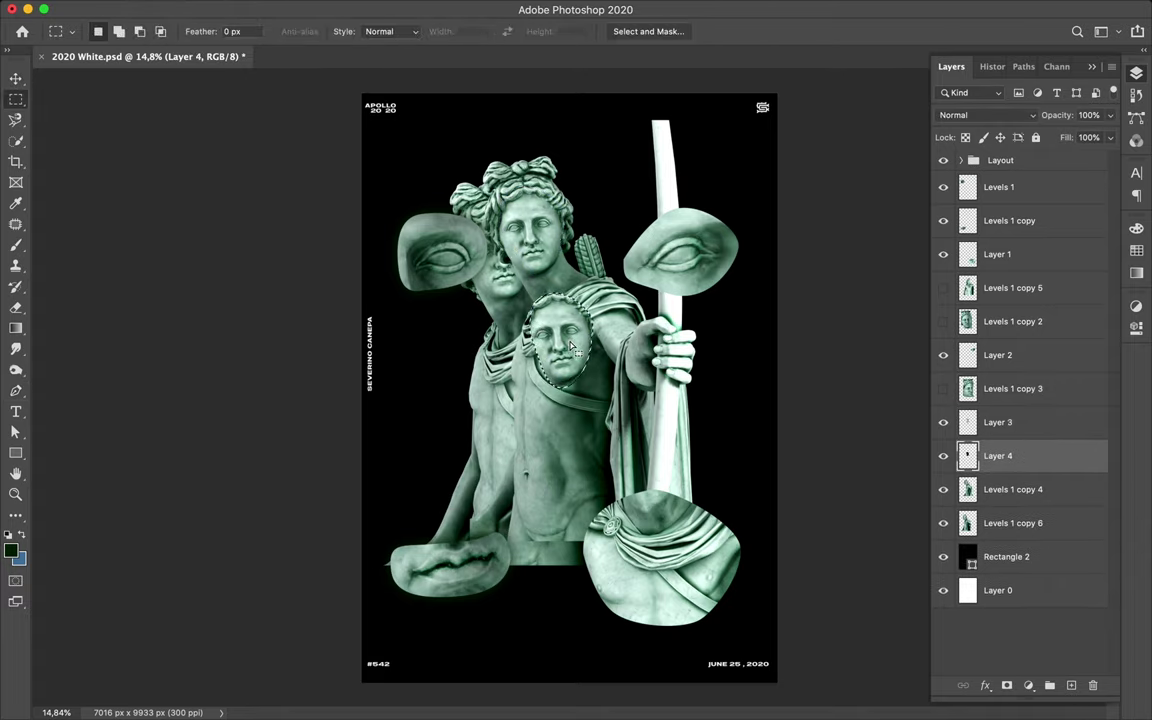
{"action": "key", "text": "ctrl+f"}
{"action": "key", "text": "v"}
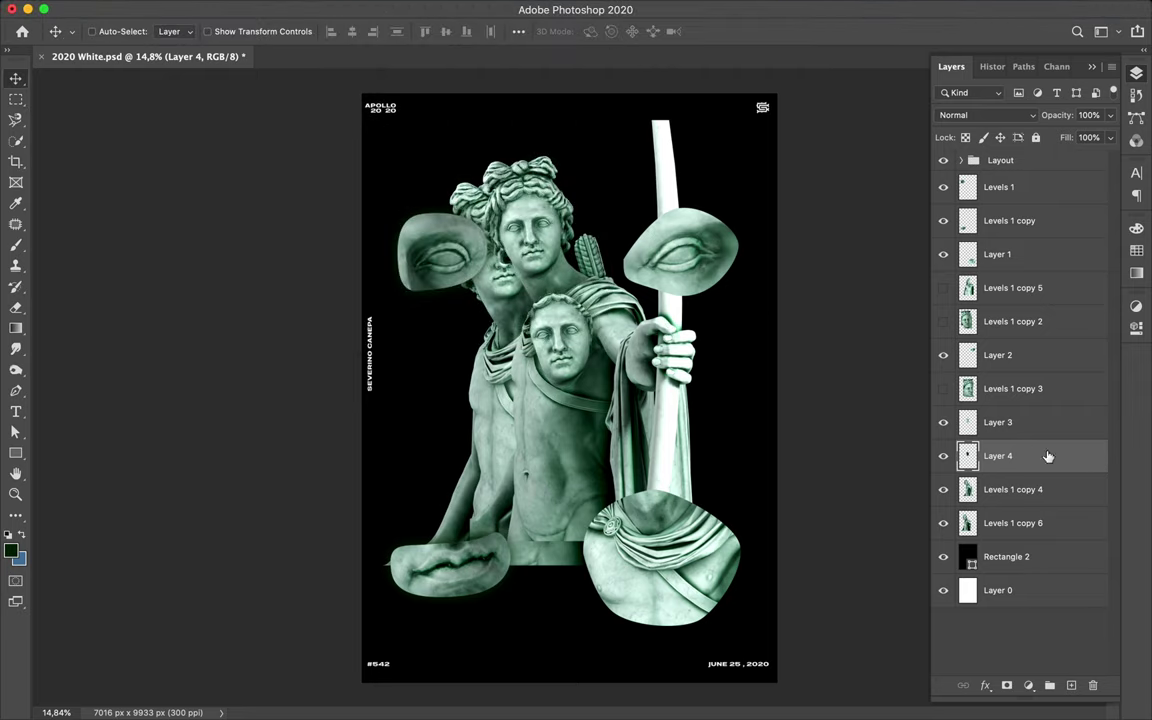
{"action": "key", "text": "Delete"}
{"action": "key", "text": "alt+bracketright"}
{"action": "key", "text": "ctrl+z"}
{"action": "key", "text": "m"}
{"action": "key", "text": "ctrl+f"}
{"action": "key", "text": "Delete"}
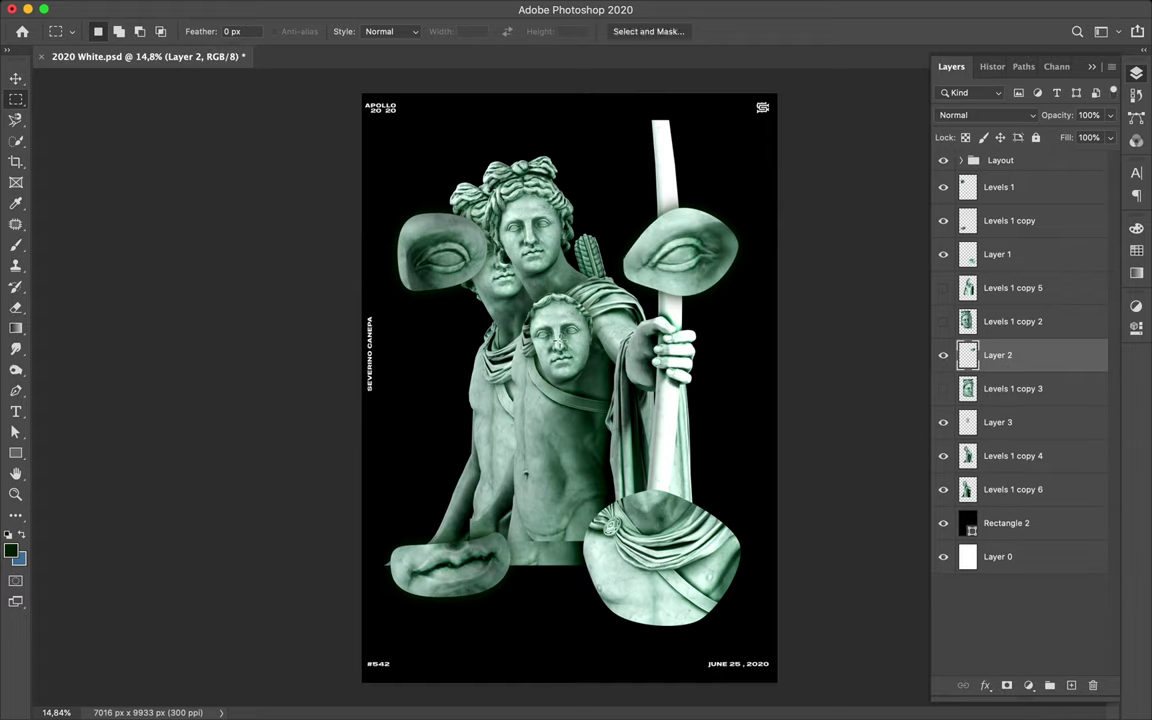
Step: Nudge the right eye, hide the full statues, and centre the face horizontally and vertically
{"action": "key", "text": "v"}
{"action": "left_click_drag", "start_coordinate": [505, 307], "coordinate": [517, 294]}
{"action": "left_click_drag", "start_coordinate": [943, 456], "coordinate": [943, 489]}
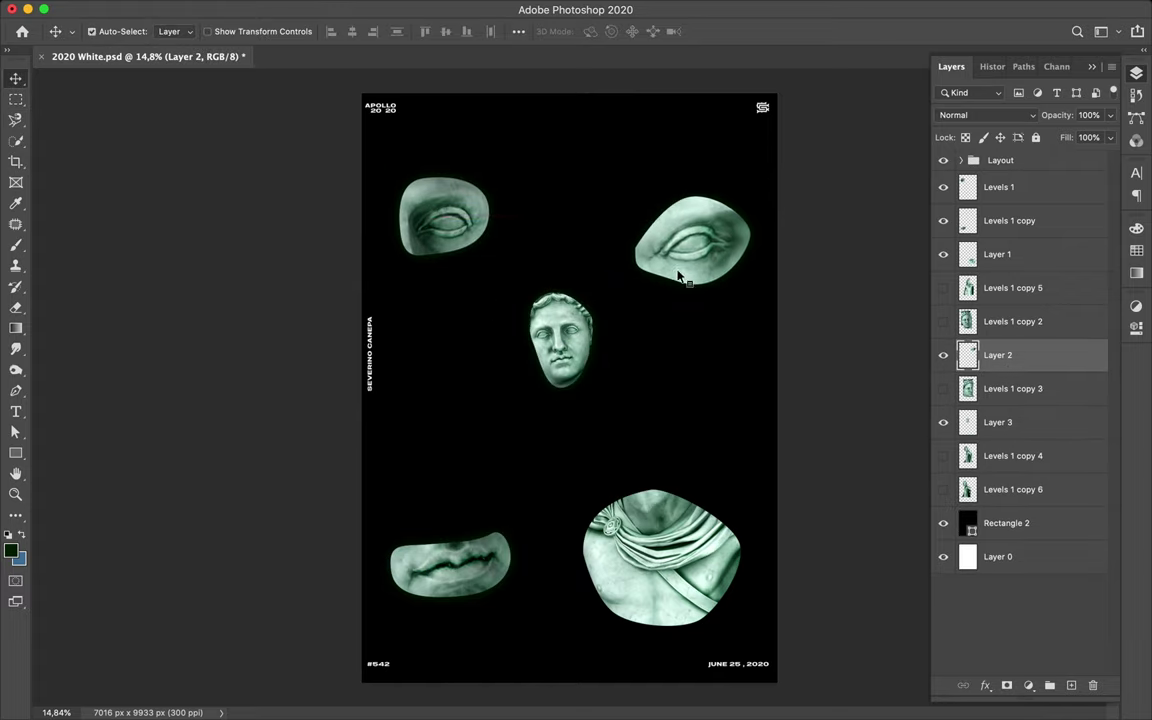
{"action": "left_click_drag", "start_coordinate": [566, 343], "coordinate": [571, 378]}
{"action": "left_click", "coordinate": [518, 31]}
{"action": "left_click", "coordinate": [553, 177]}
{"action": "left_click", "coordinate": [553, 193]}
Step: Shift the chest fragment down-right, adjust the lips, and start a text layer left of the face
{"action": "left_click", "coordinate": [566, 147]}
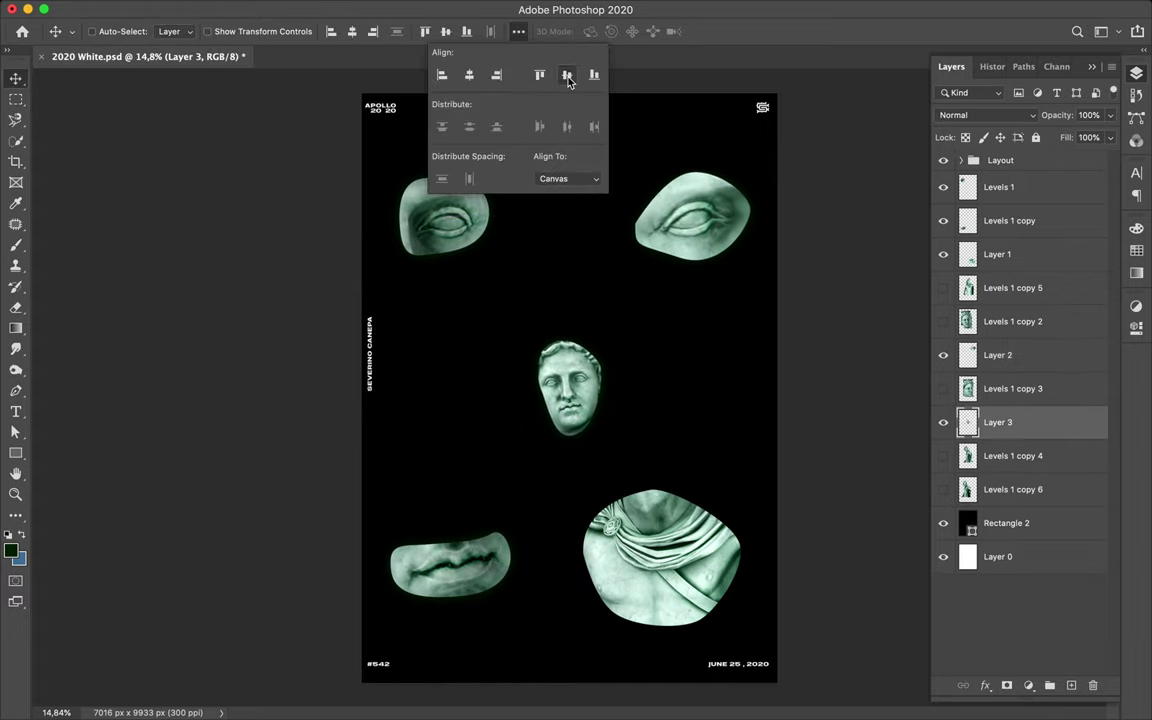
{"action": "left_click_drag", "start_coordinate": [594, 466], "coordinate": [615, 491]}
{"action": "left_click_drag", "start_coordinate": [475, 521], "coordinate": [475, 510]}
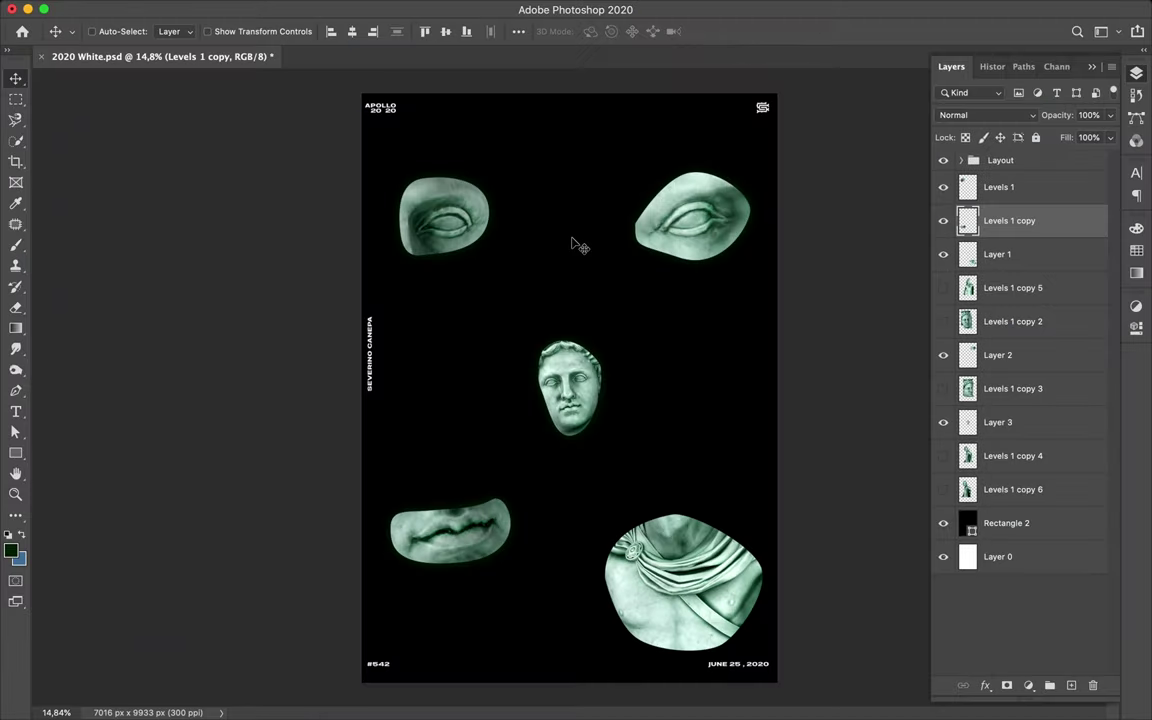
{"action": "key", "text": "t"}
{"action": "left_click", "coordinate": [551, 340]}
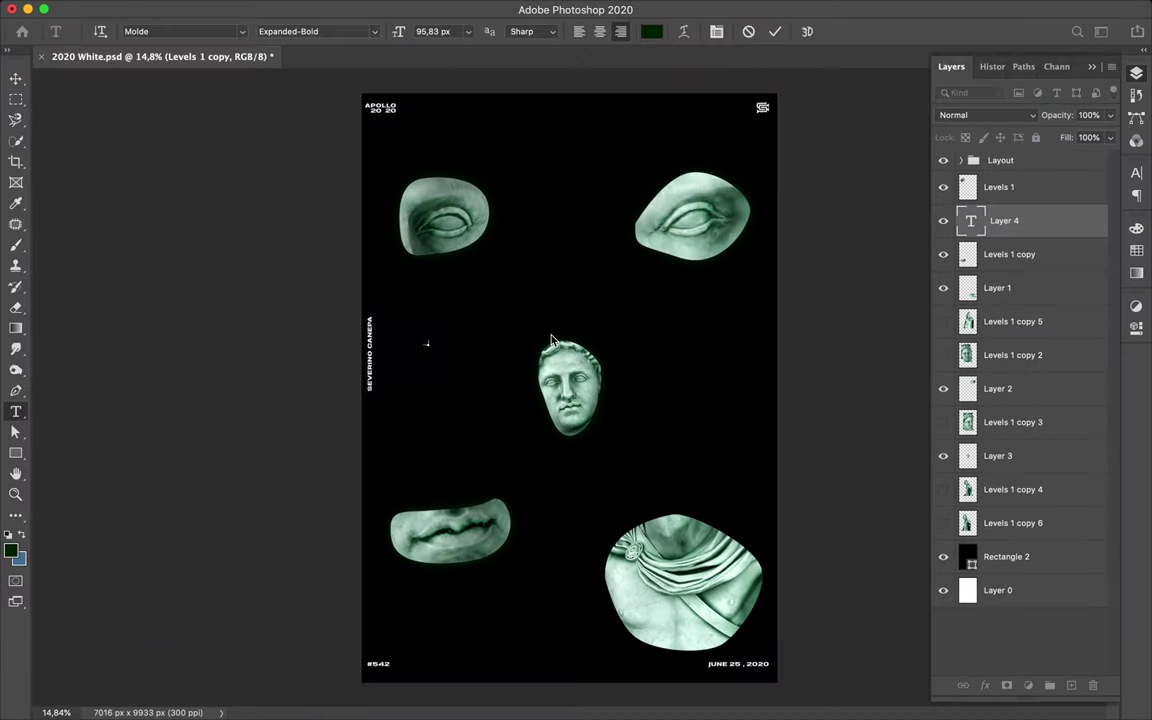
{"action": "type", "text": "N"}
Step: Enlarge the N and set it to W Hermann Regular in white
{"action": "left_click_drag", "start_coordinate": [551, 340], "coordinate": [500, 372]}
{"action": "left_click", "coordinate": [1136, 172]}
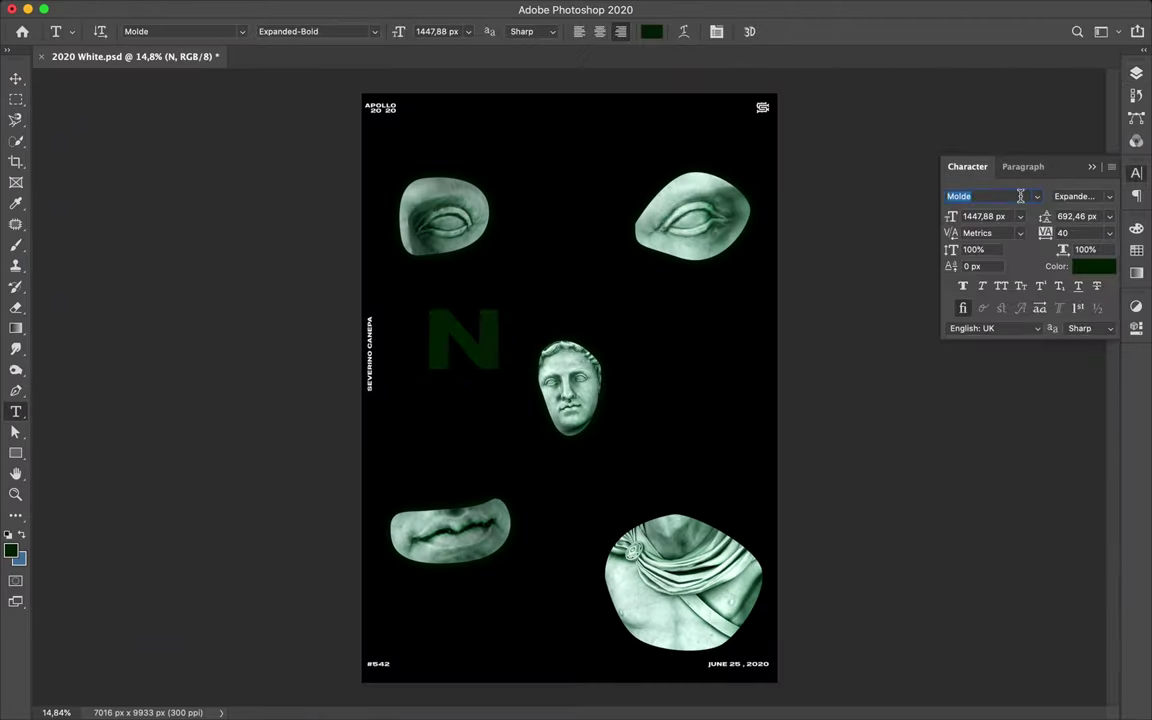
{"action": "left_click", "coordinate": [990, 196]}
{"action": "type", "text": "h w"}
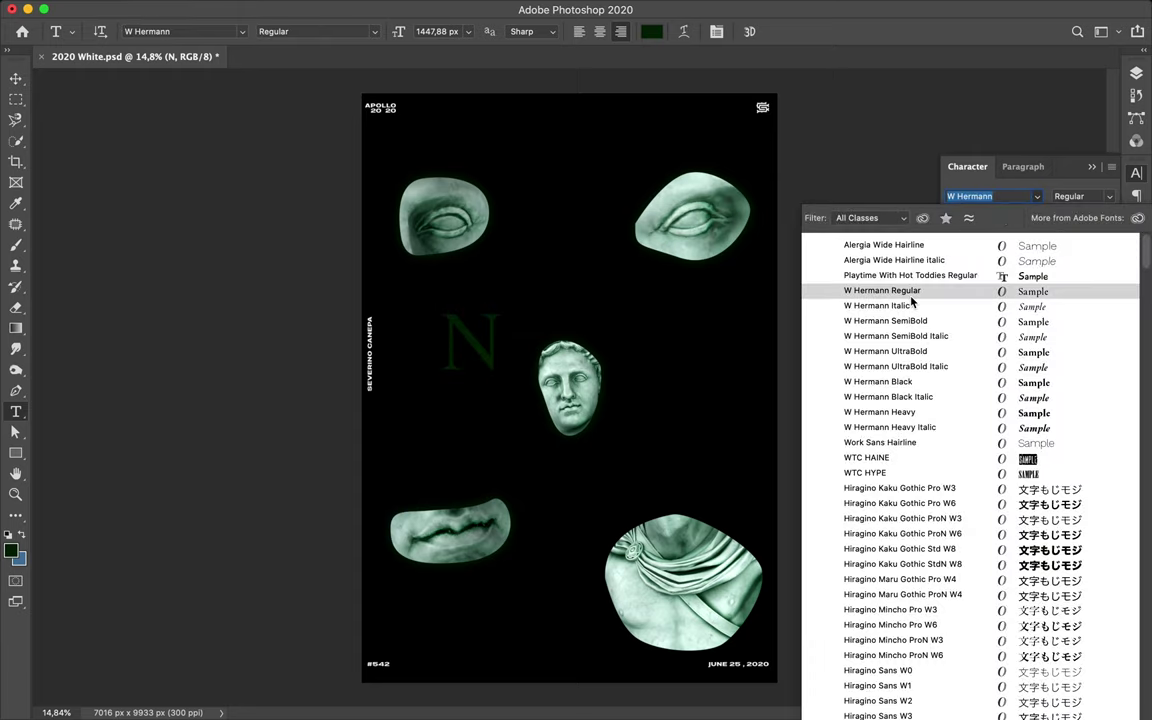
{"action": "left_click", "coordinate": [882, 290]}
{"action": "left_click", "coordinate": [1107, 268]}
{"action": "left_click", "coordinate": [1026, 362]}
Step: Duplicate the N and retype the copies as O, B, L and E
{"action": "mouse_move", "coordinate": [440, 380]}
{"action": "left_mouse_down"}
{"action": "mouse_move", "coordinate": [570, 205]}
{"action": "mouse_move", "coordinate": [690, 393]}
{"action": "left_mouse_up"}
{"action": "double_click", "coordinate": [543, 218]}
{"action": "type", "text": "O"}
{"action": "double_click", "coordinate": [707, 393]}
{"action": "type", "text": "B"}
{"action": "mouse_move", "coordinate": [720, 393]}
{"action": "left_mouse_down"}
{"action": "mouse_move", "coordinate": [566, 588]}
{"action": "mouse_move", "coordinate": [578, 385]}
{"action": "left_mouse_up"}
{"action": "double_click", "coordinate": [566, 582]}
{"action": "type", "text": "L"}
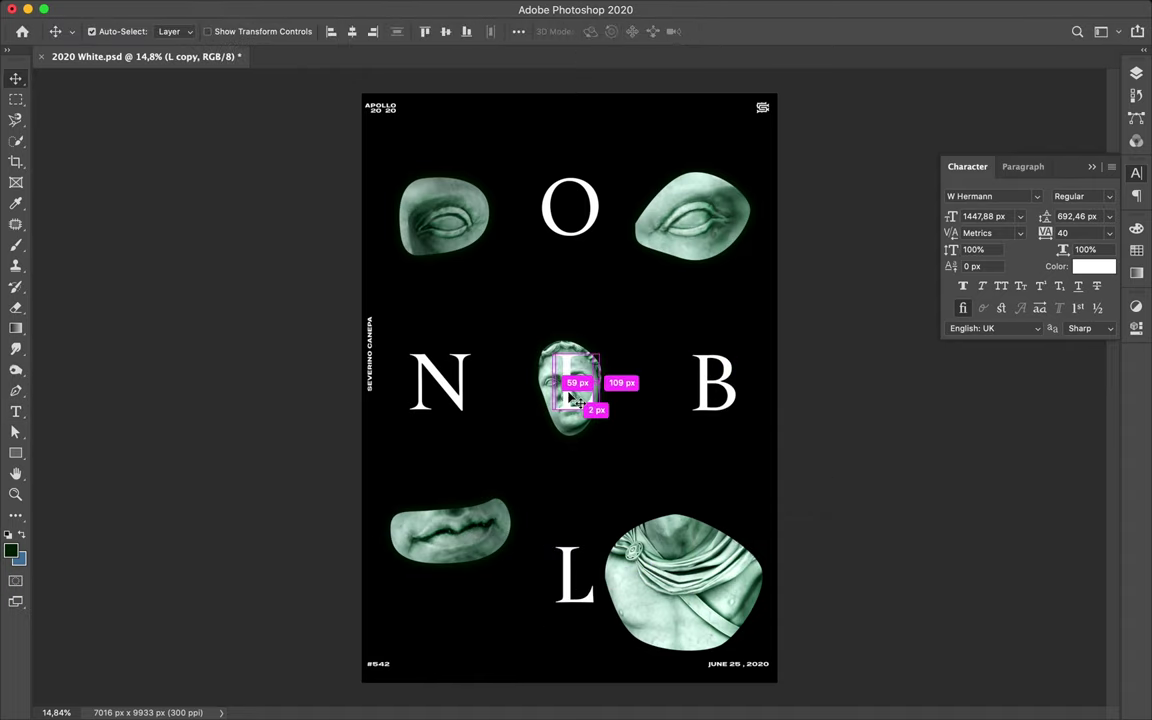
{"action": "double_click", "coordinate": [578, 385]}
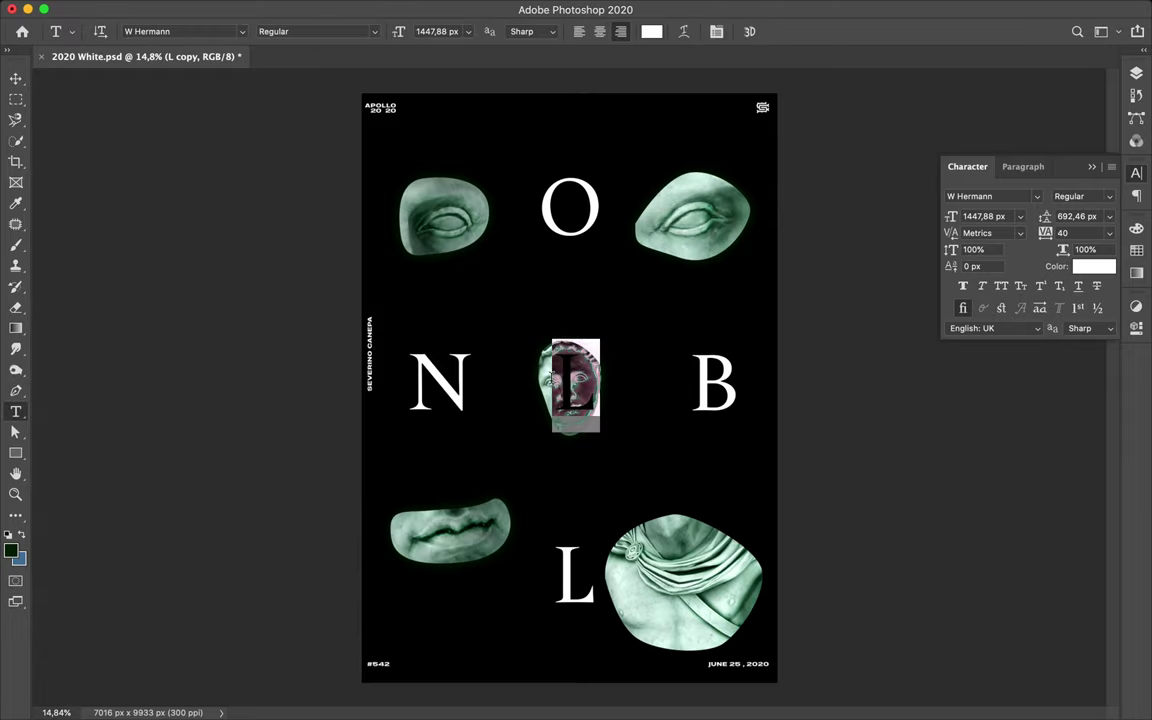
{"action": "type", "text": "E"}
Step: Tint the E red and arrange N, O, B and E around the poster
{"action": "left_click", "coordinate": [1094, 266]}
{"action": "key", "text": "Return"}
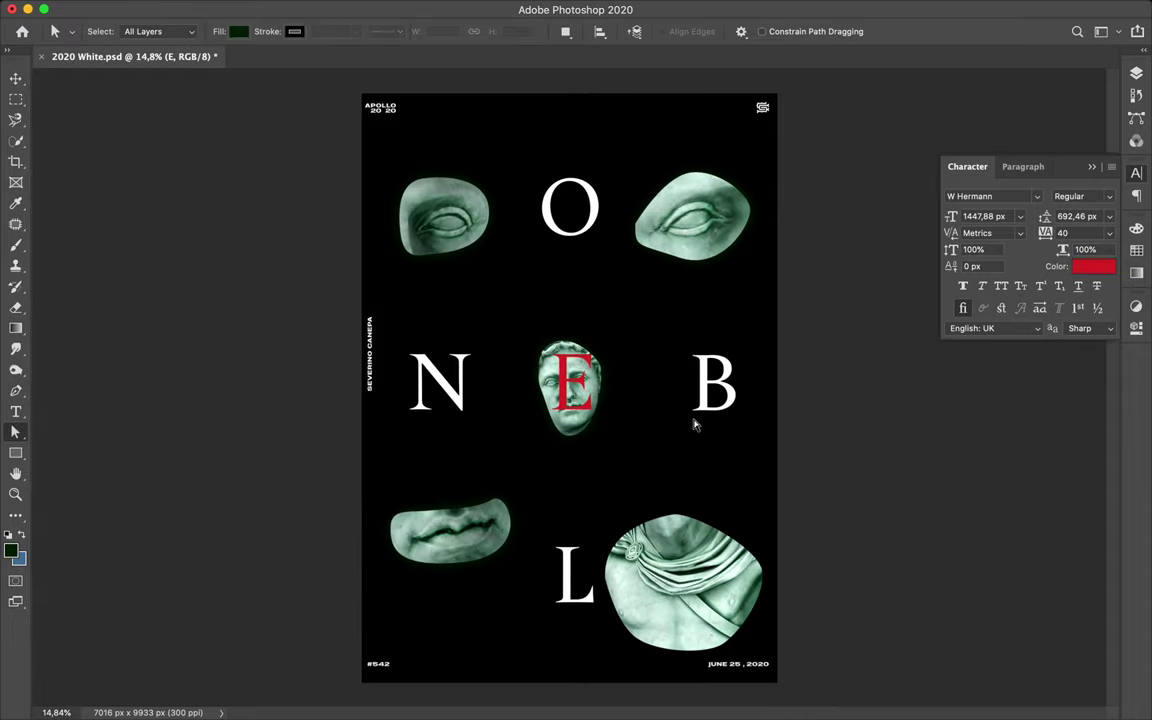
{"action": "key", "text": "v"}
{"action": "left_click_drag", "start_coordinate": [468, 388], "coordinate": [462, 355]}
{"action": "left_click_drag", "start_coordinate": [597, 203], "coordinate": [463, 432]}
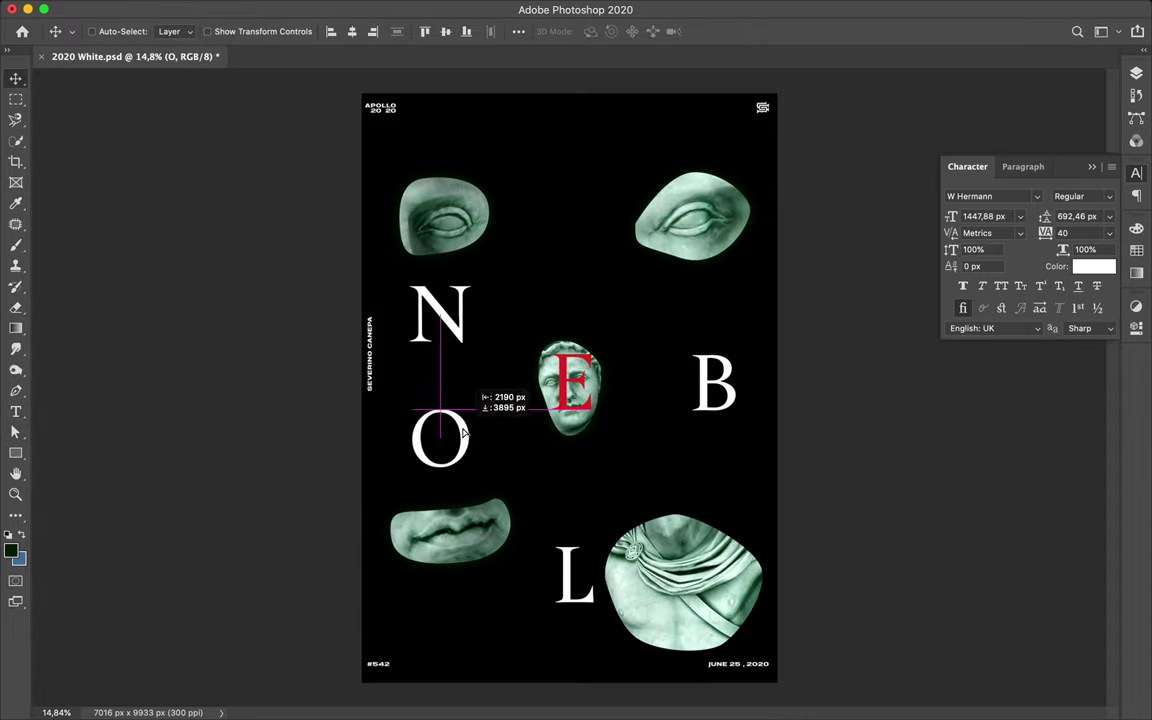
{"action": "left_click_drag", "start_coordinate": [697, 376], "coordinate": [556, 214]}
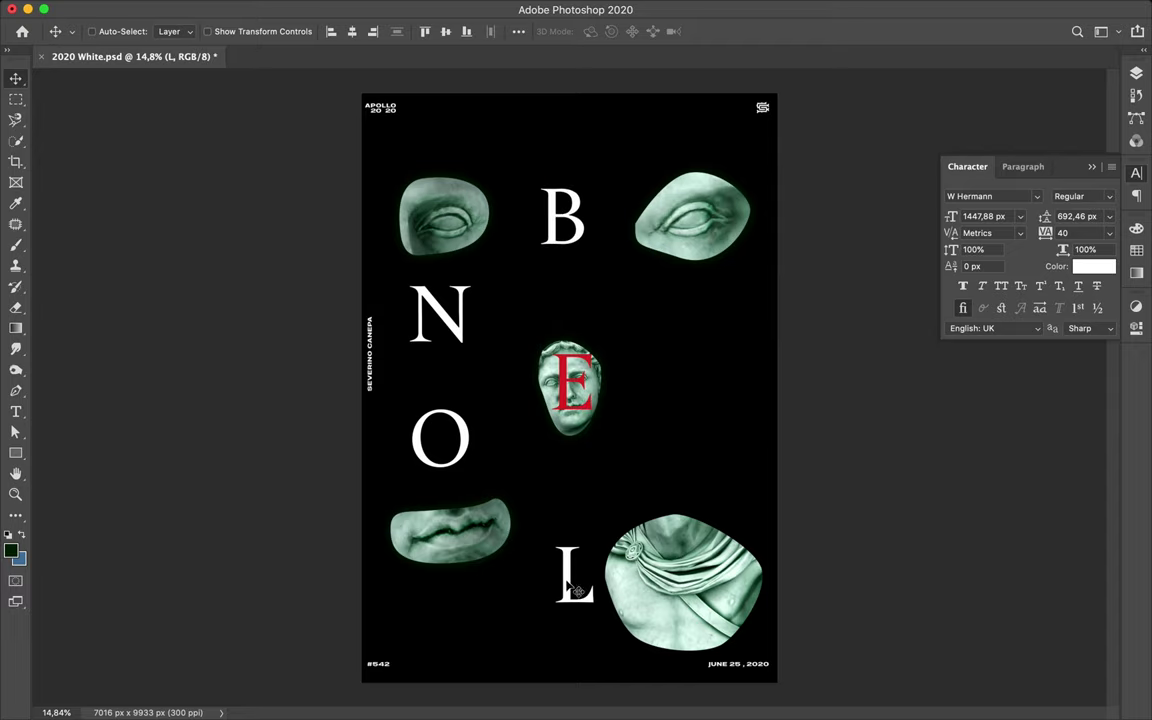
{"action": "left_click_drag", "start_coordinate": [562, 380], "coordinate": [562, 567]}
Step: Make the E white in Black Italic style and shift the torso toward the right edge
{"action": "left_click", "coordinate": [1094, 266]}
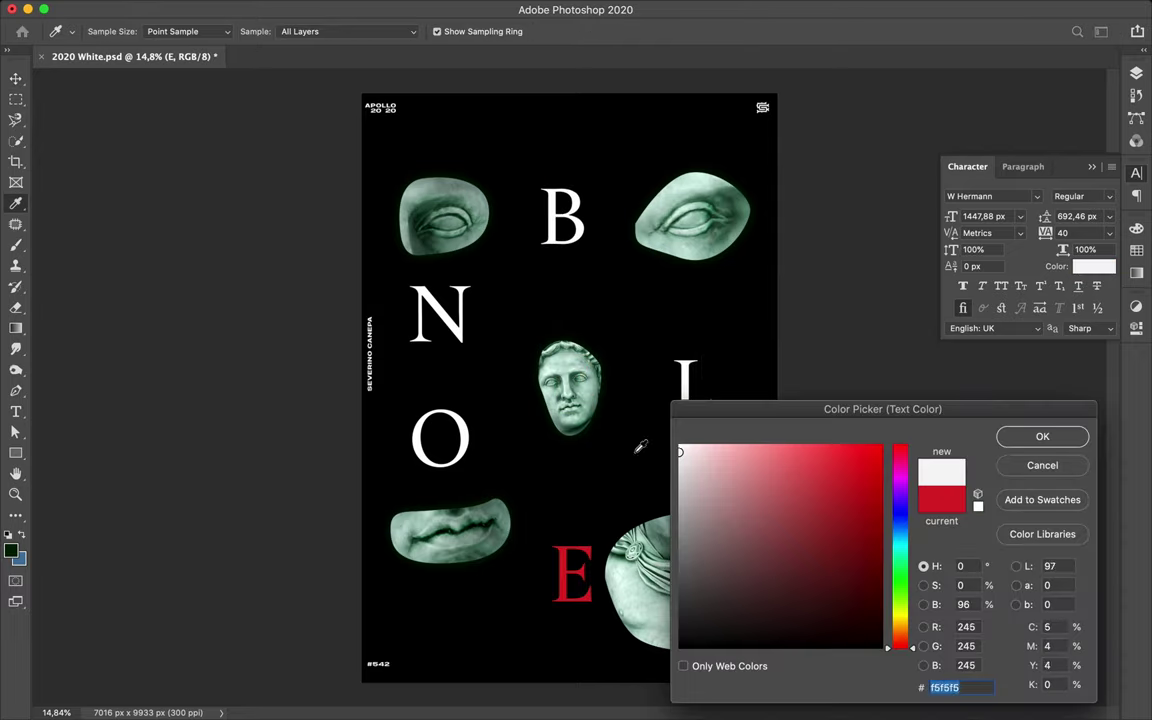
{"action": "left_click", "coordinate": [1041, 436]}
{"action": "left_click", "coordinate": [1100, 196]}
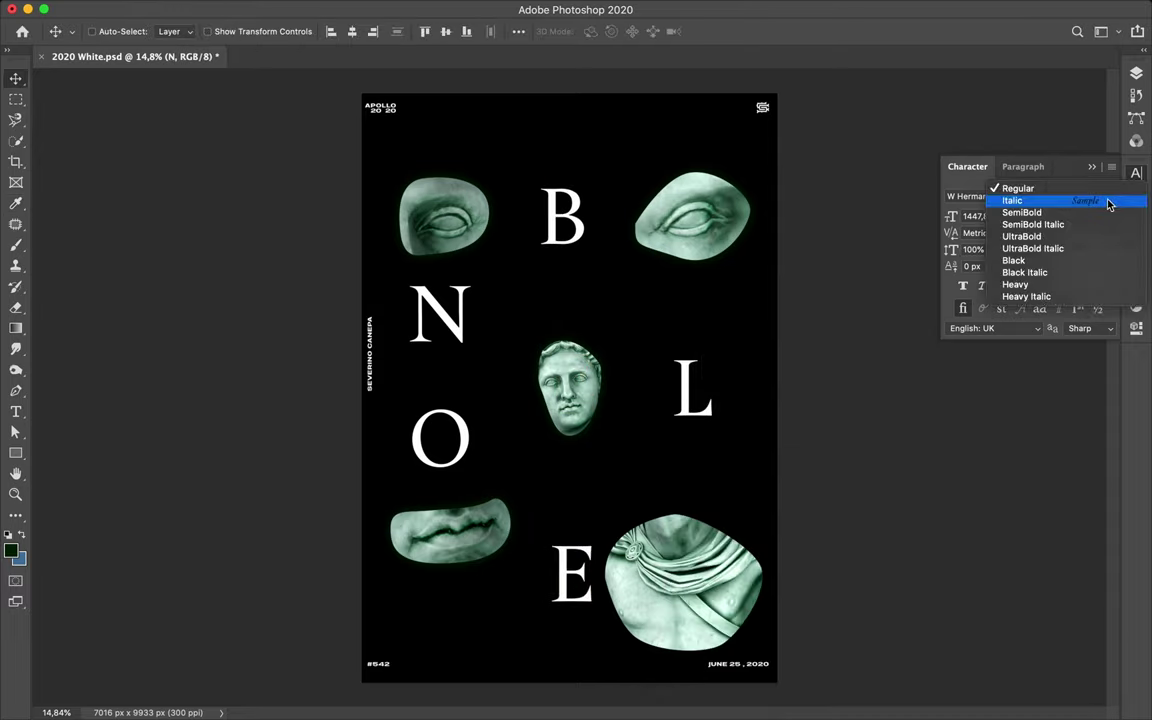
{"action": "left_click", "coordinate": [1081, 274]}
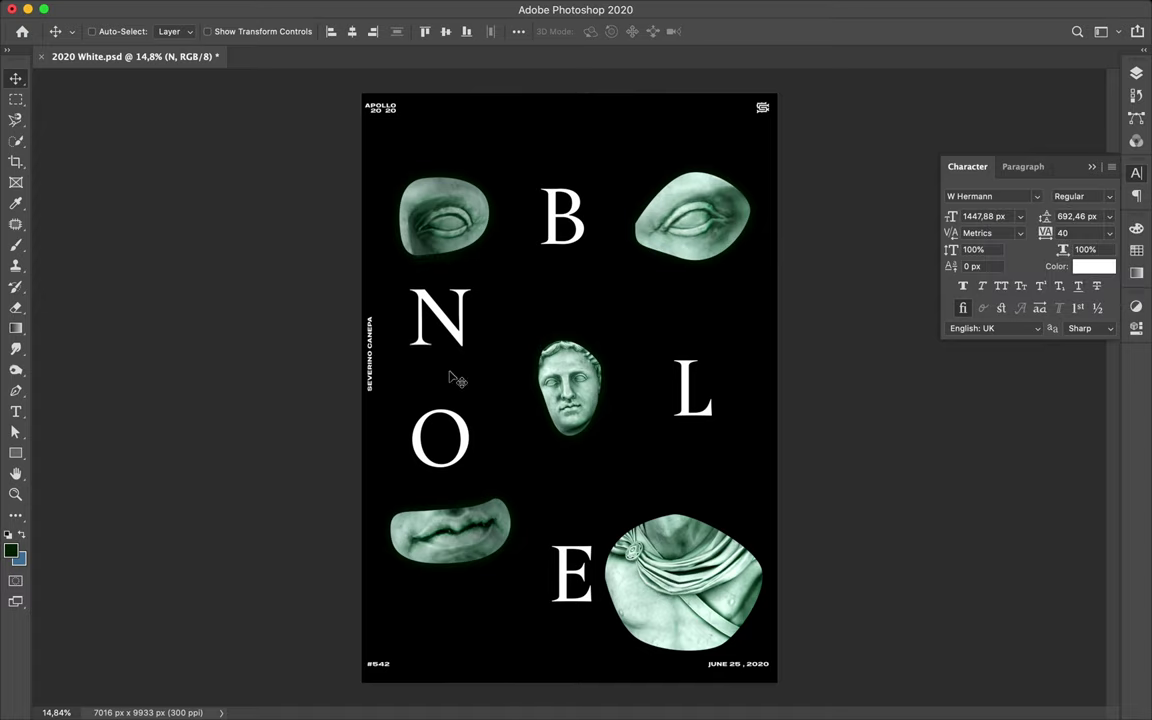
{"action": "left_click_drag", "start_coordinate": [680, 582], "coordinate": [696, 553]}
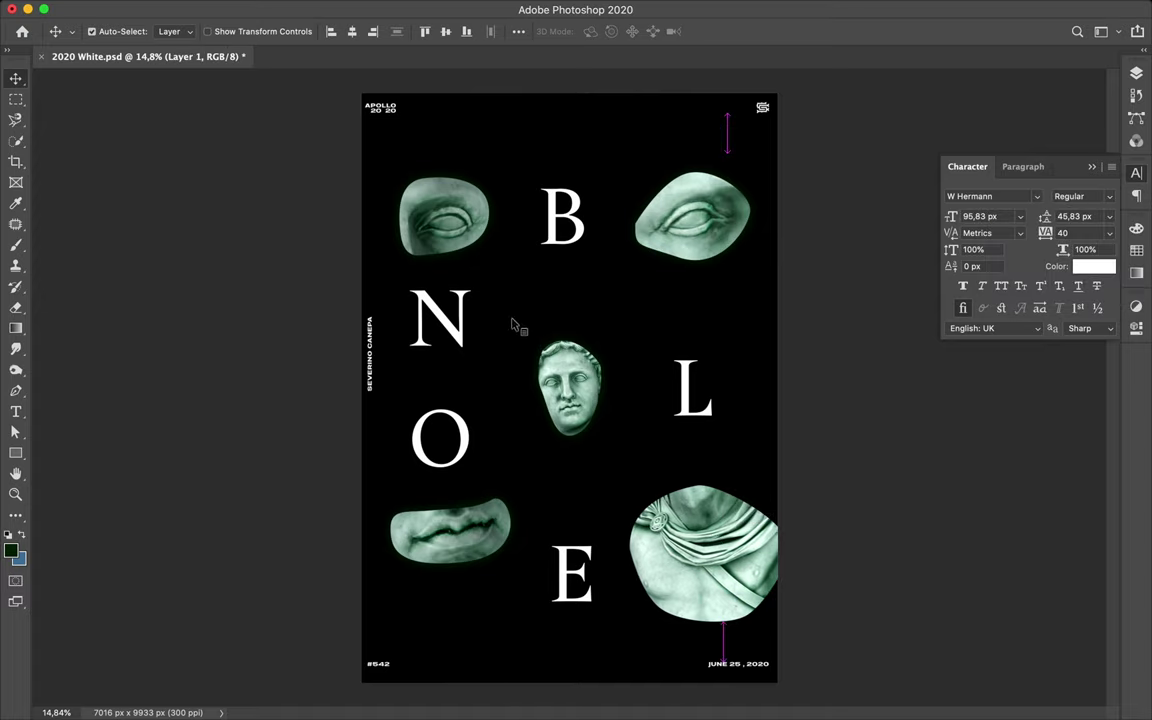
Step: Set the Pen to white-filled Shape mode and place Shape 1 beneath the fragments, just above the background
{"action": "key", "text": "p"}
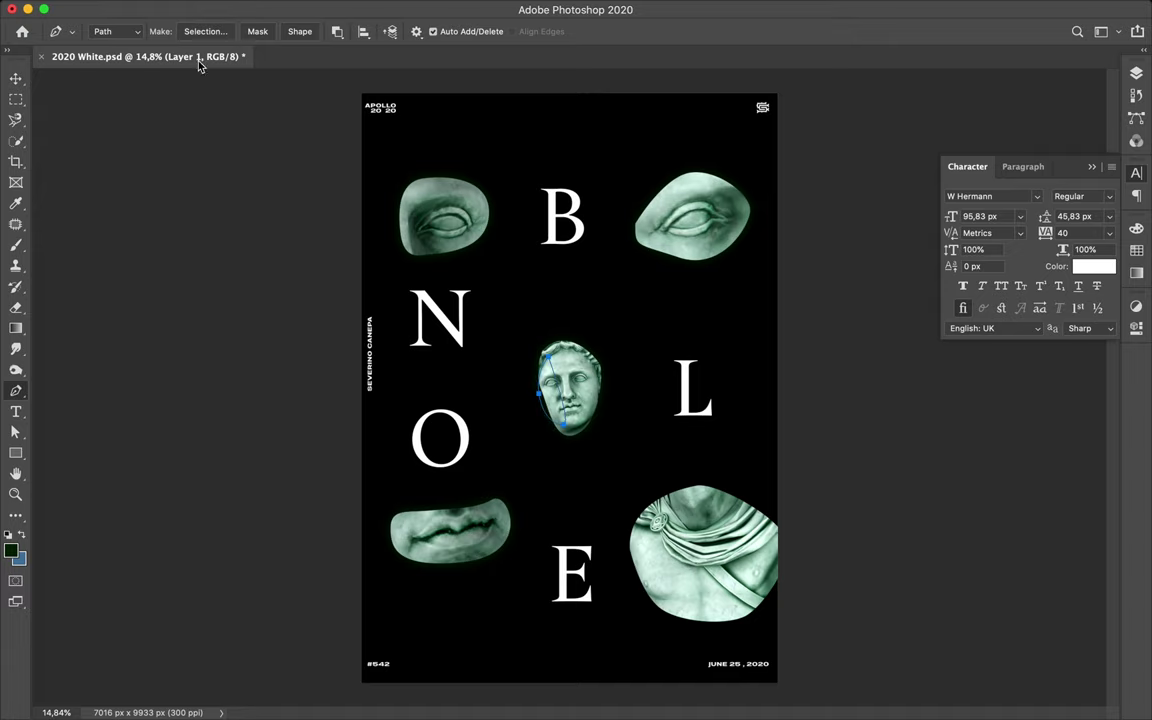
{"action": "left_click", "coordinate": [300, 31]}
{"action": "left_click", "coordinate": [176, 31]}
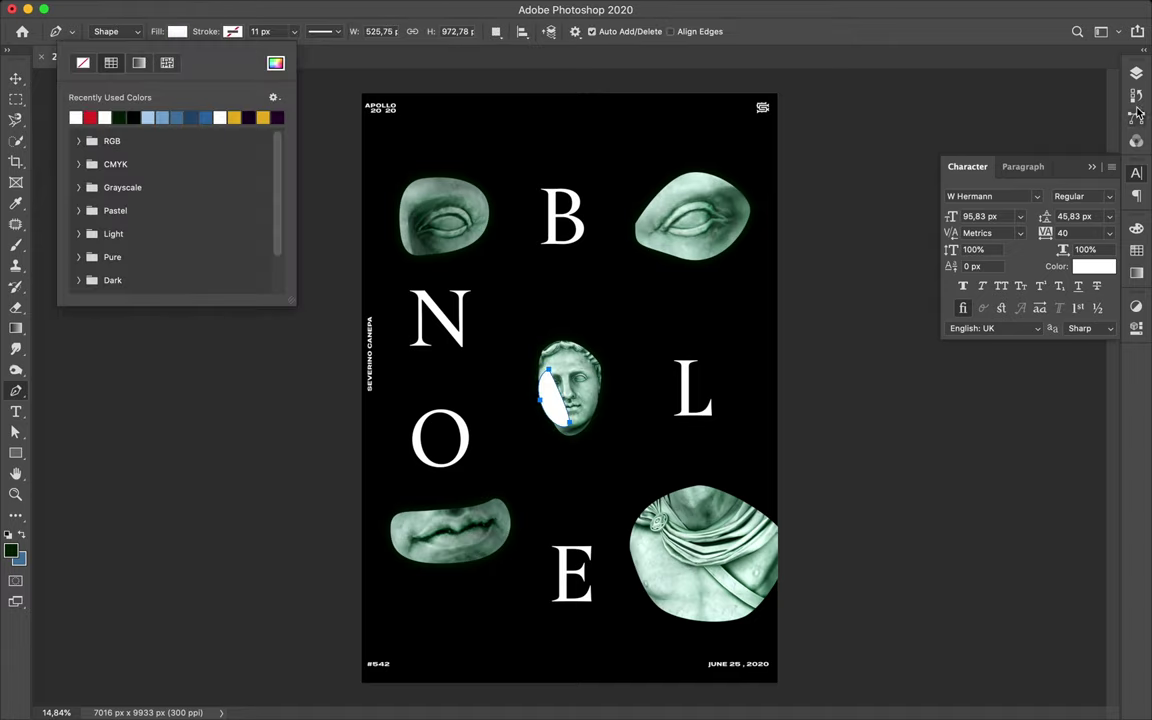
{"action": "left_click", "coordinate": [1136, 73]}
{"action": "left_click_drag", "start_coordinate": [1024, 329], "coordinate": [1000, 590]}
{"action": "key", "text": "v"}
{"action": "left_click_drag", "start_coordinate": [537, 382], "coordinate": [550, 410]}
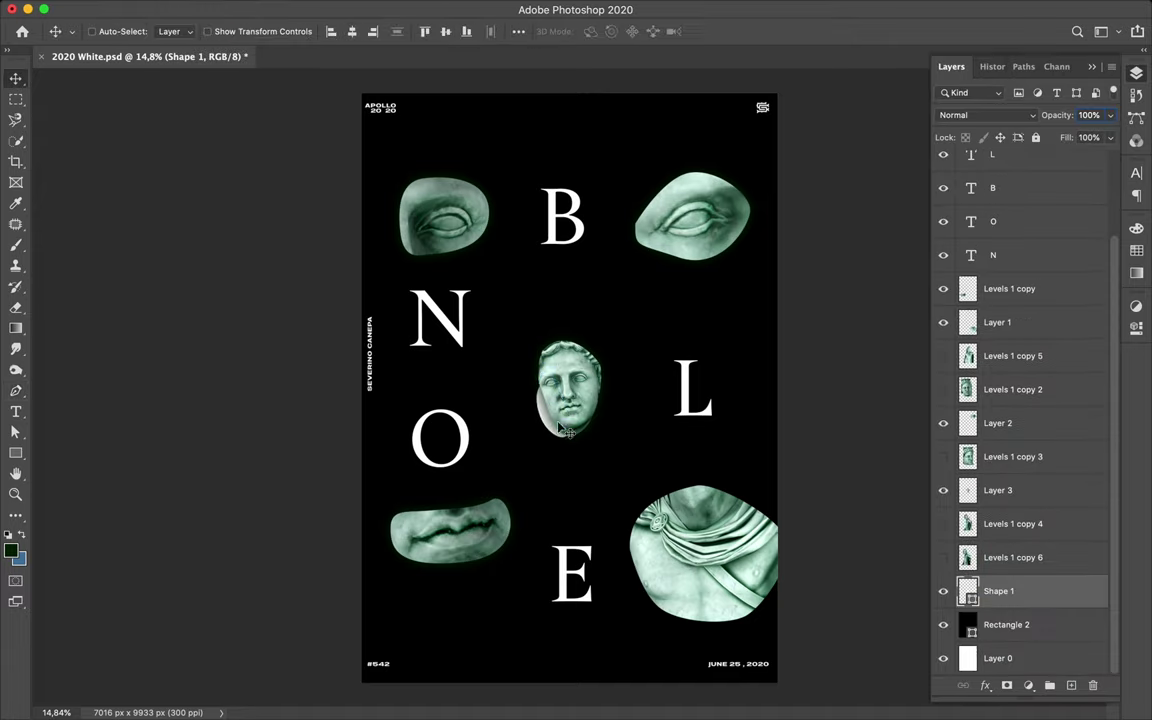
{"action": "key", "text": "p"}
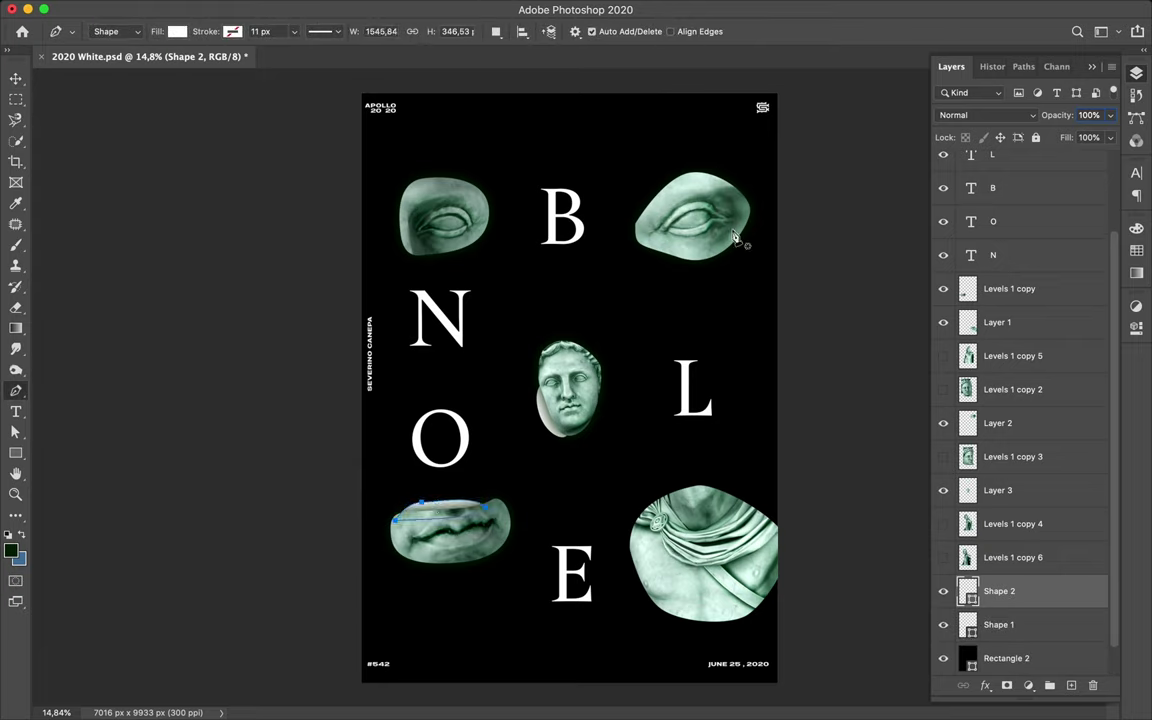
Step: Scale the N, O, B and L letters together and shift them down and right
{"action": "key", "text": "v"}
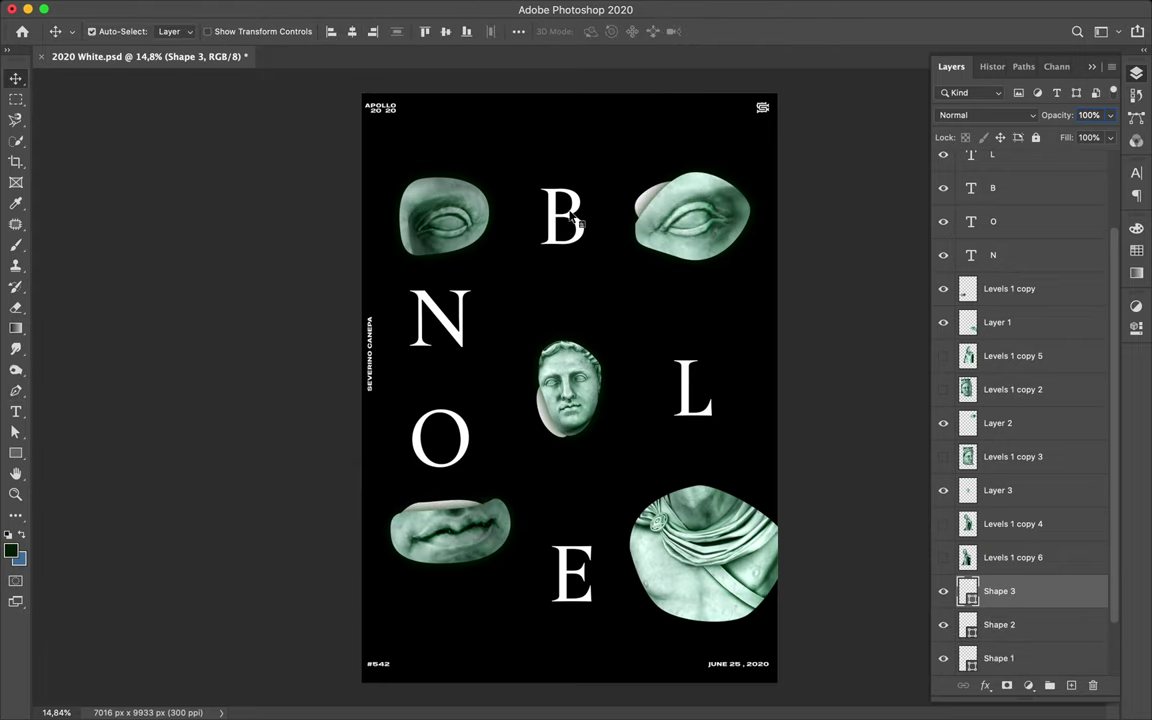
{"action": "left_click", "coordinate": [563, 215], "text": "ctrl"}
{"action": "left_click", "coordinate": [440, 437], "text": "ctrl+shift"}
{"action": "left_click", "coordinate": [693, 390], "text": "ctrl+shift"}
{"action": "key", "text": "ctrl+t"}
{"action": "left_click_drag", "start_coordinate": [560, 160], "coordinate": [561, 131]}
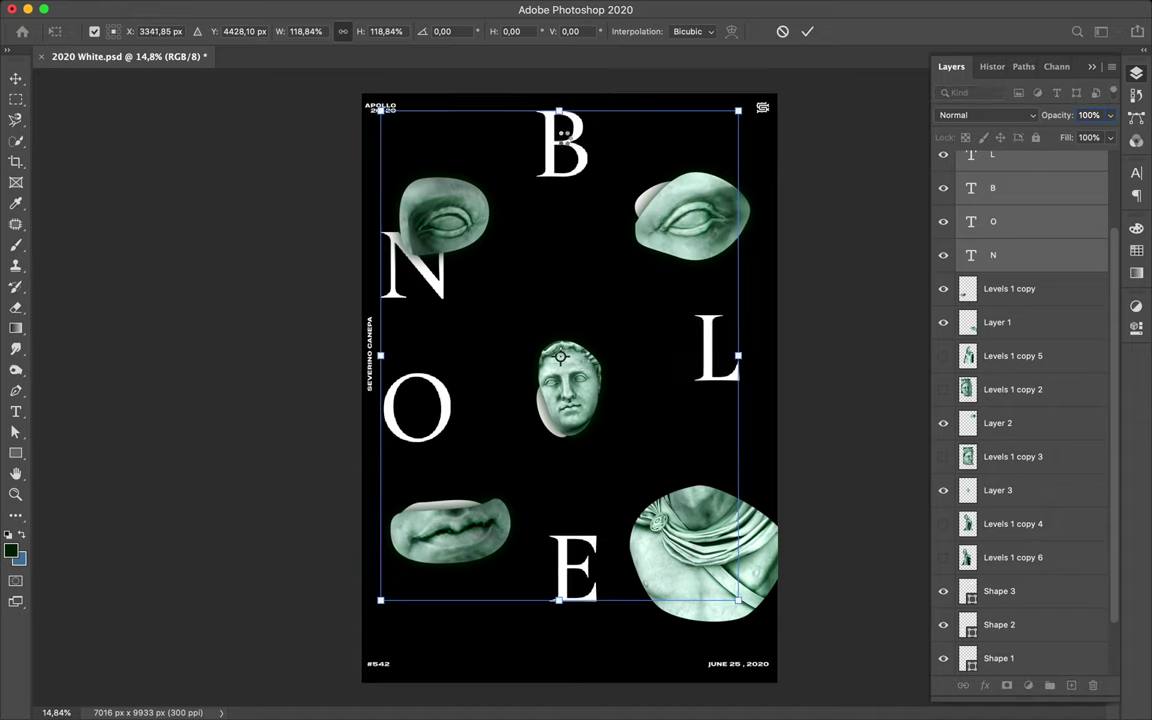
{"action": "key", "text": "Return"}
{"action": "left_click_drag", "start_coordinate": [443, 295], "coordinate": [478, 340]}
Step: Nudge the B left, raise the right eye fragment, and move the L beside the head
{"action": "left_click", "coordinate": [590, 195], "text": "ctrl"}
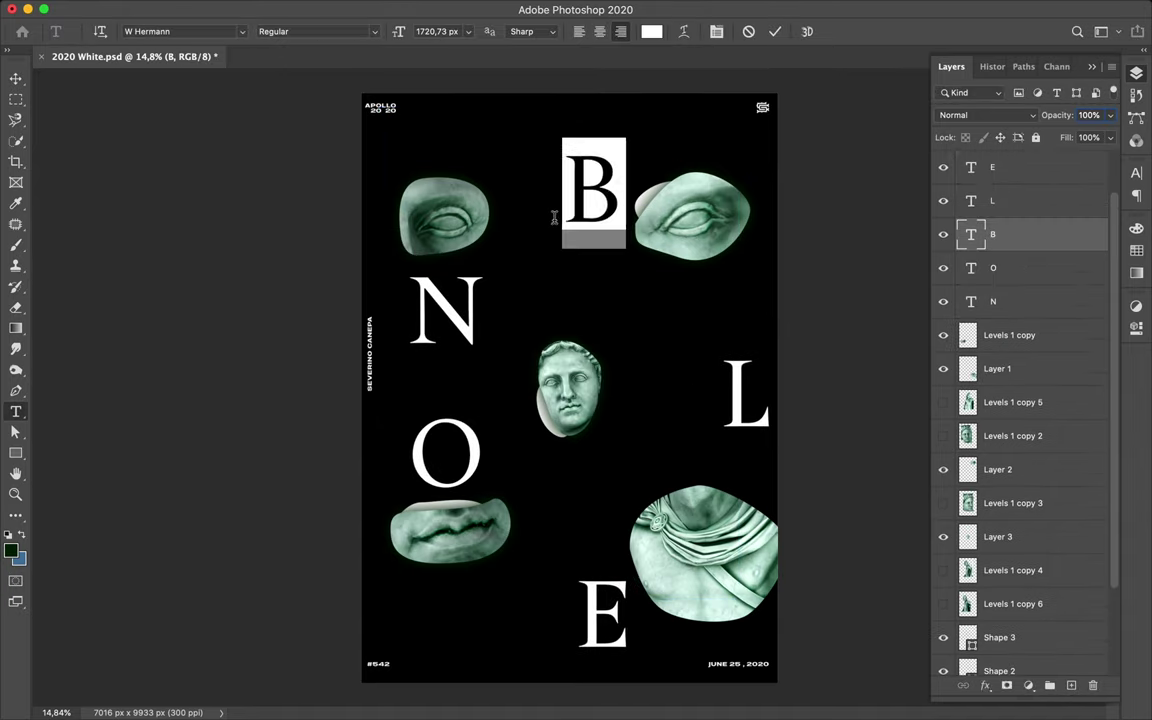
{"action": "left_click_drag", "start_coordinate": [590, 195], "coordinate": [562, 202]}
{"action": "left_click", "coordinate": [470, 222], "text": "ctrl"}
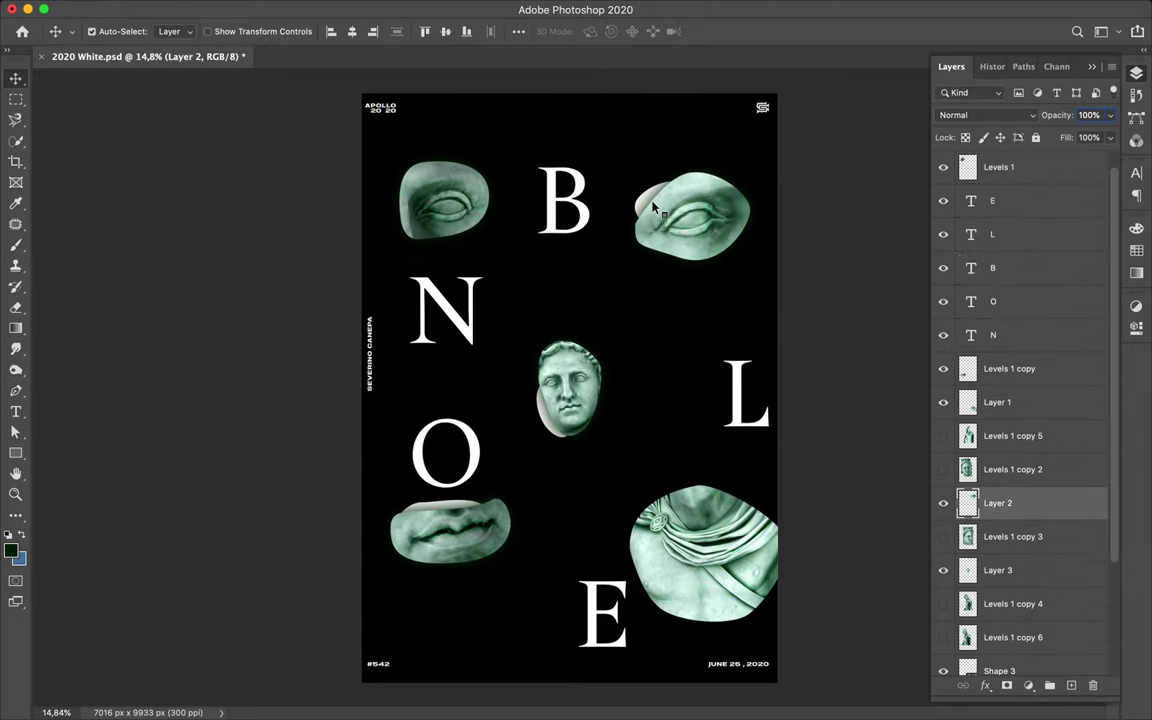
{"action": "left_click_drag", "start_coordinate": [700, 180], "coordinate": [700, 166]}
{"action": "left_click", "coordinate": [745, 392], "text": "ctrl"}
{"action": "left_click_drag", "start_coordinate": [748, 396], "coordinate": [695, 372]}
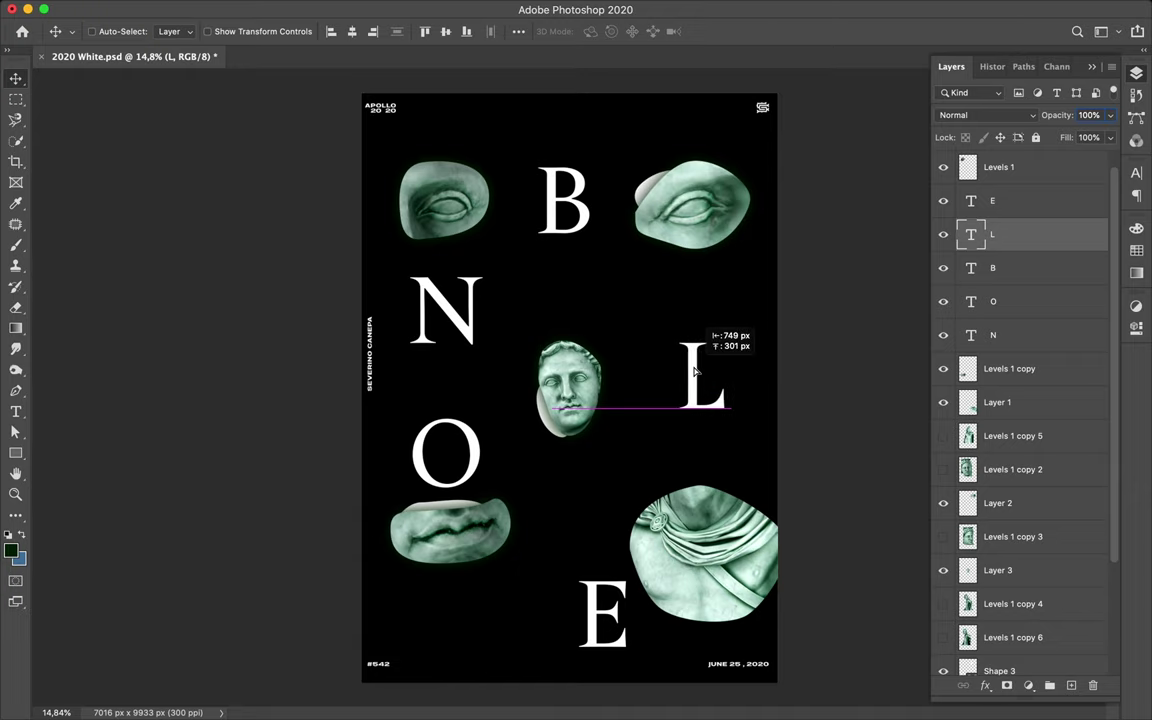
Step: Centre the B and E horizontally, then cancel an accidental text edit on the N
{"action": "left_click", "coordinate": [603, 592], "text": "ctrl"}
{"action": "left_click", "coordinate": [566, 200], "text": "ctrl+shift"}
{"action": "left_click", "coordinate": [352, 31]}
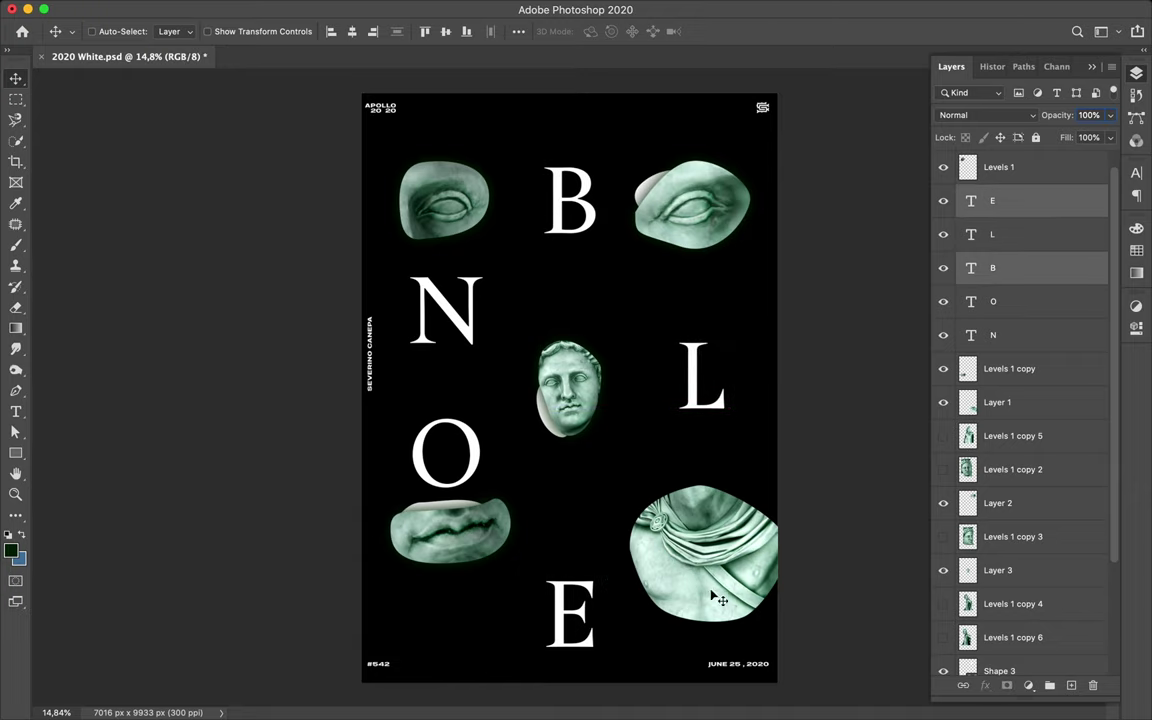
{"action": "left_click", "coordinate": [458, 463], "text": "ctrl"}
{"action": "double_click", "coordinate": [459, 318]}
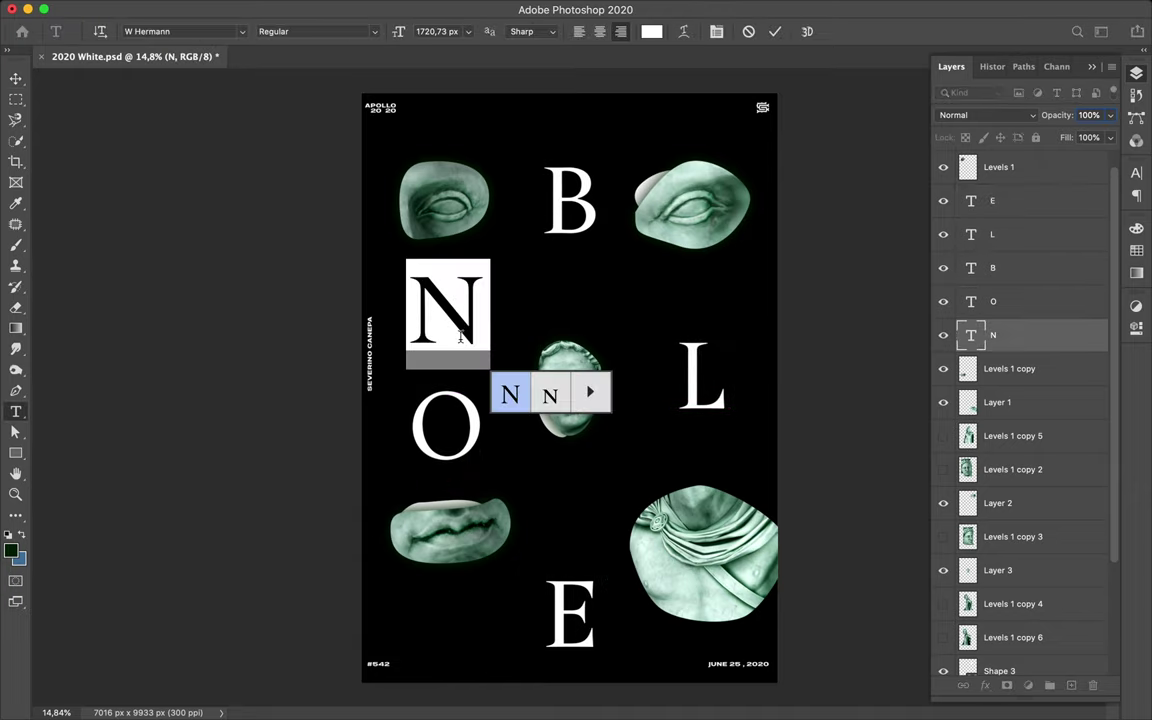
{"action": "type", "text": "v"}
{"action": "key", "text": "Escape"}
{"action": "key", "text": "v"}
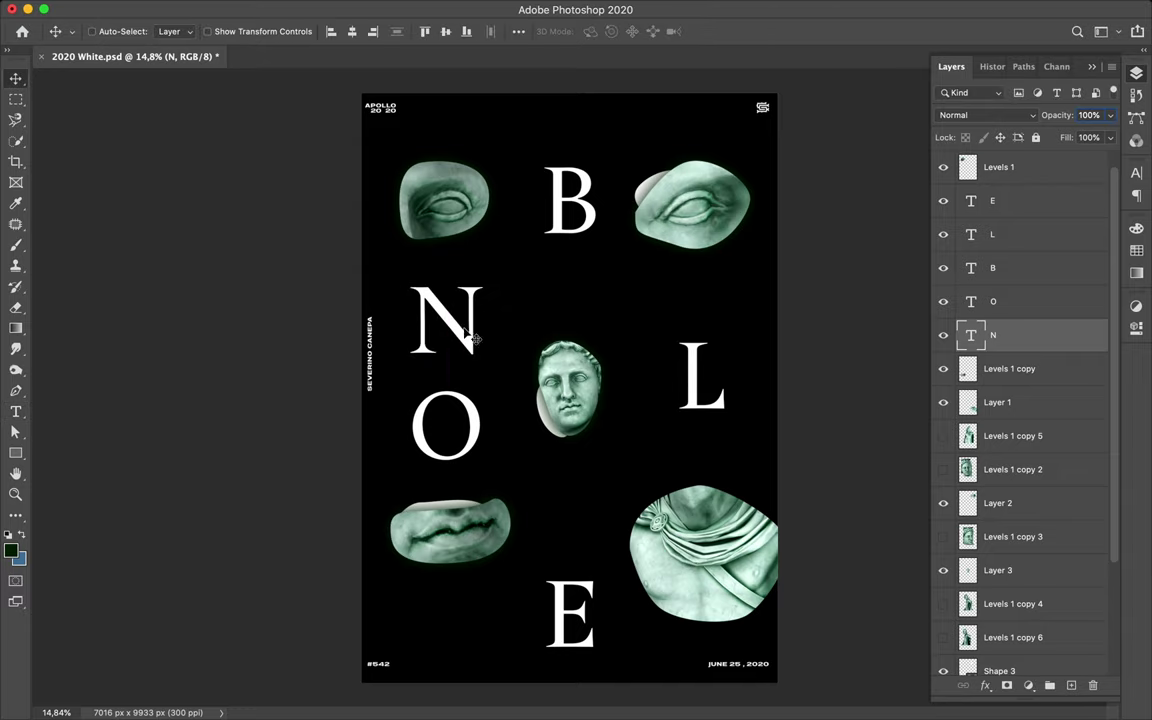
Step: Move the L to the bottom centre and the E to the right middle
{"action": "left_click_drag", "start_coordinate": [700, 358], "coordinate": [565, 615]}
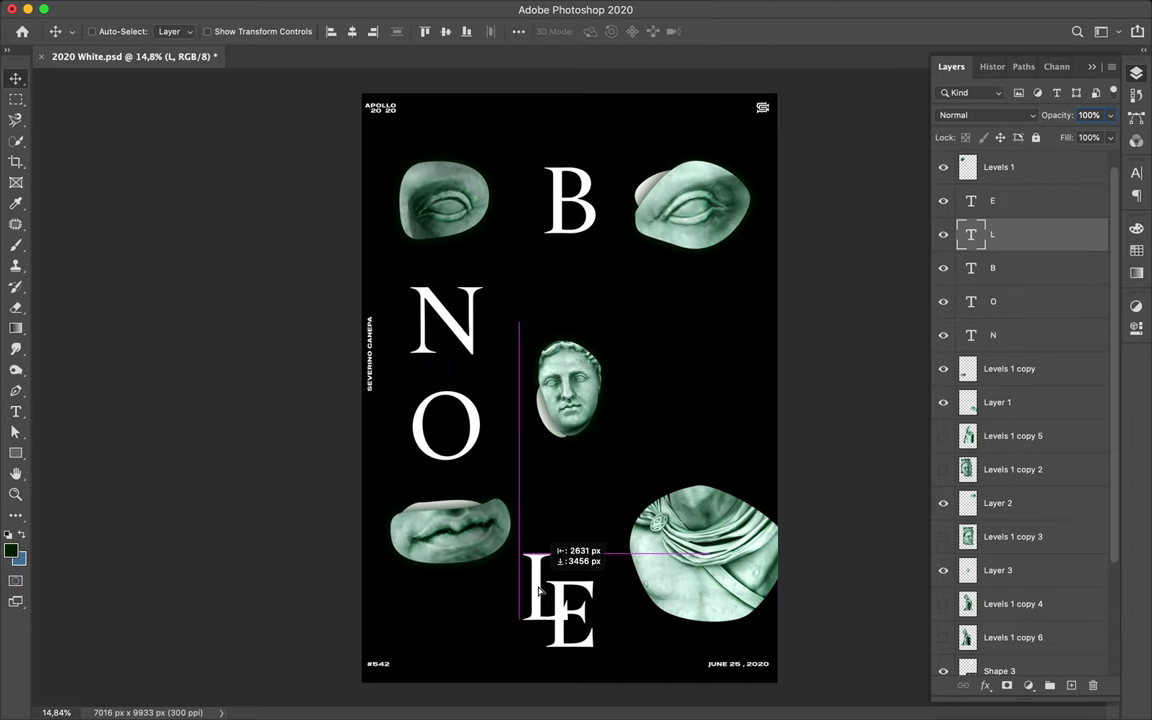
{"action": "left_click", "coordinate": [995, 217]}
{"action": "left_click_drag", "start_coordinate": [535, 545], "coordinate": [659, 303]}
{"action": "scroll", "coordinate": [690, 327], "scroll_direction": "up", "scroll_amount": 1}
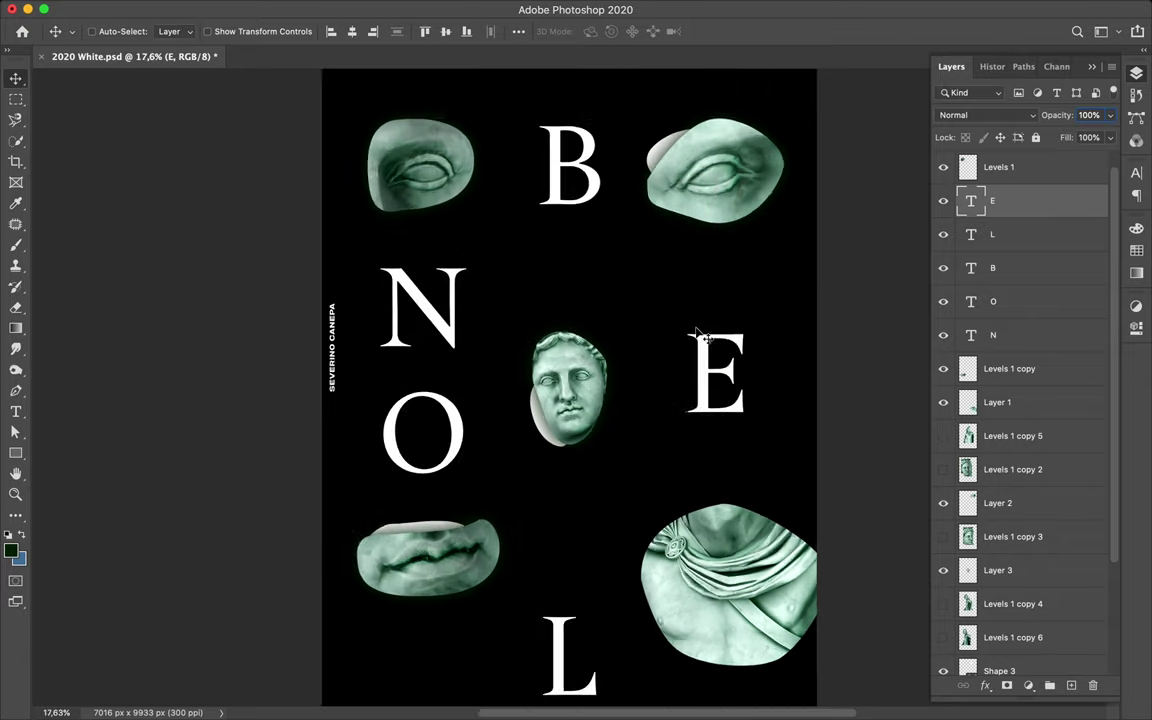
{"action": "scroll", "coordinate": [690, 327], "scroll_direction": "up", "scroll_amount": 2}
Step: Use the Polygonal Lasso to cut a small wedge and move it beside the E
{"action": "key", "text": "l"}
{"action": "right_click", "coordinate": [15, 119]}
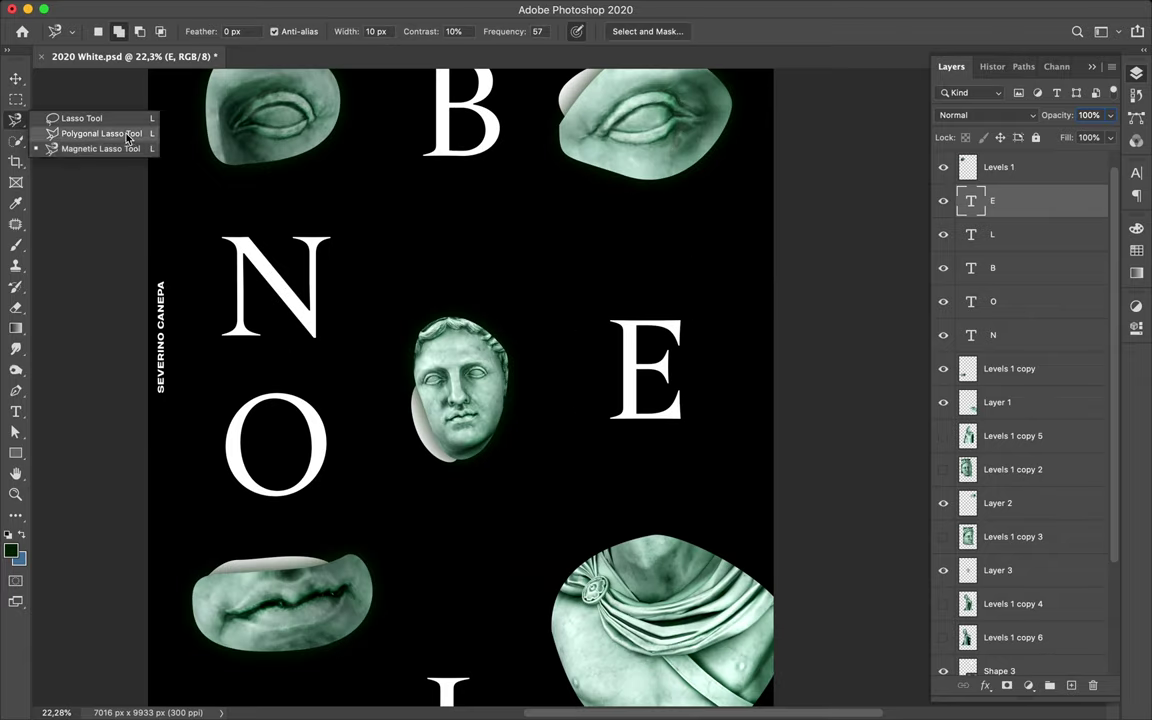
{"action": "left_click", "coordinate": [127, 137]}
{"action": "left_click", "coordinate": [1136, 173]}
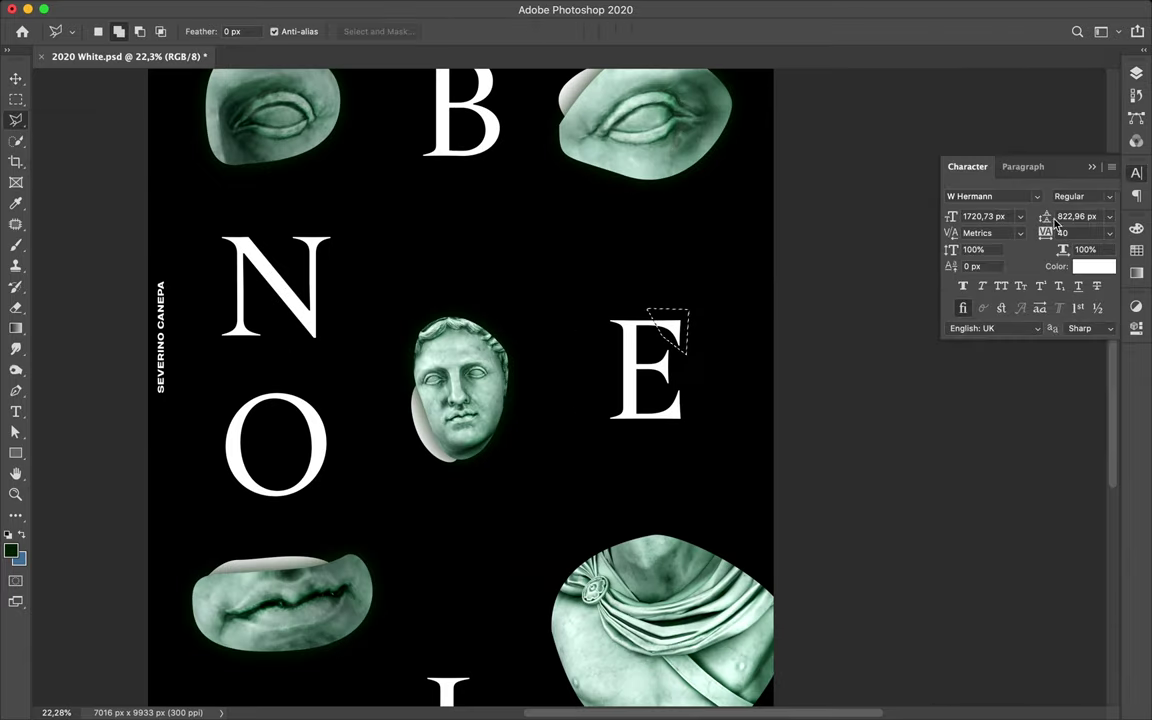
{"action": "left_click", "coordinate": [1136, 74]}
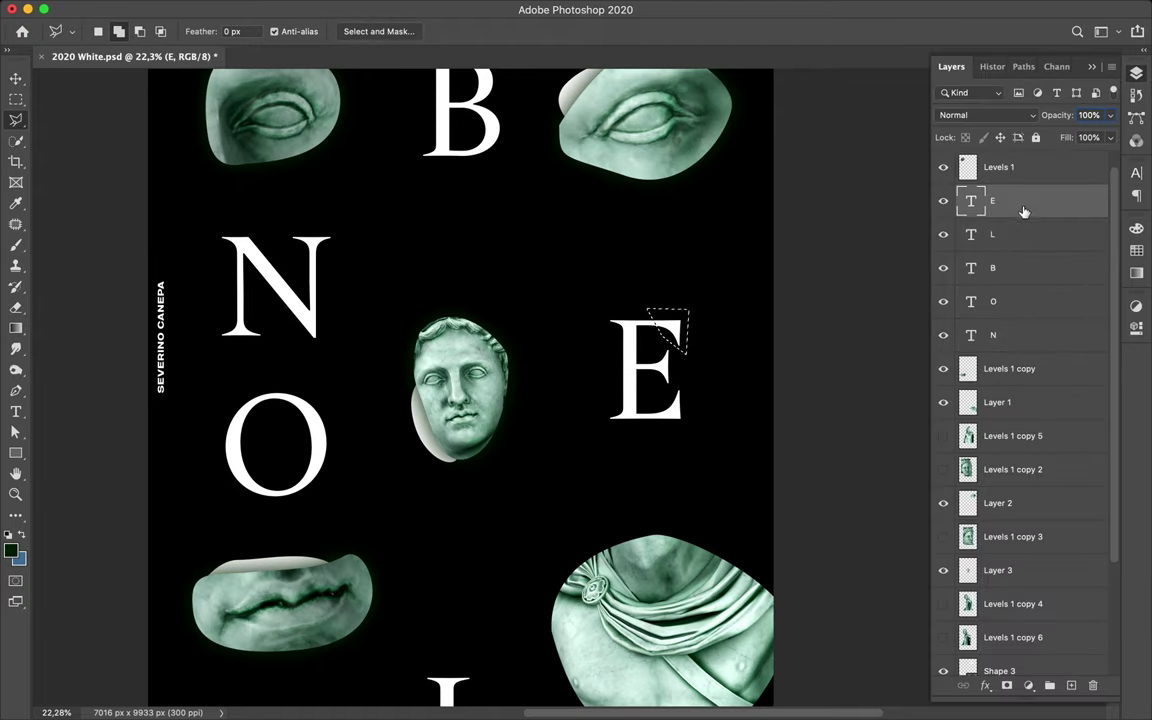
{"action": "key", "text": "v"}
{"action": "left_click_drag", "start_coordinate": [675, 350], "coordinate": [680, 320]}
{"action": "scroll", "coordinate": [733, 343], "scroll_direction": "down", "scroll_amount": 3}
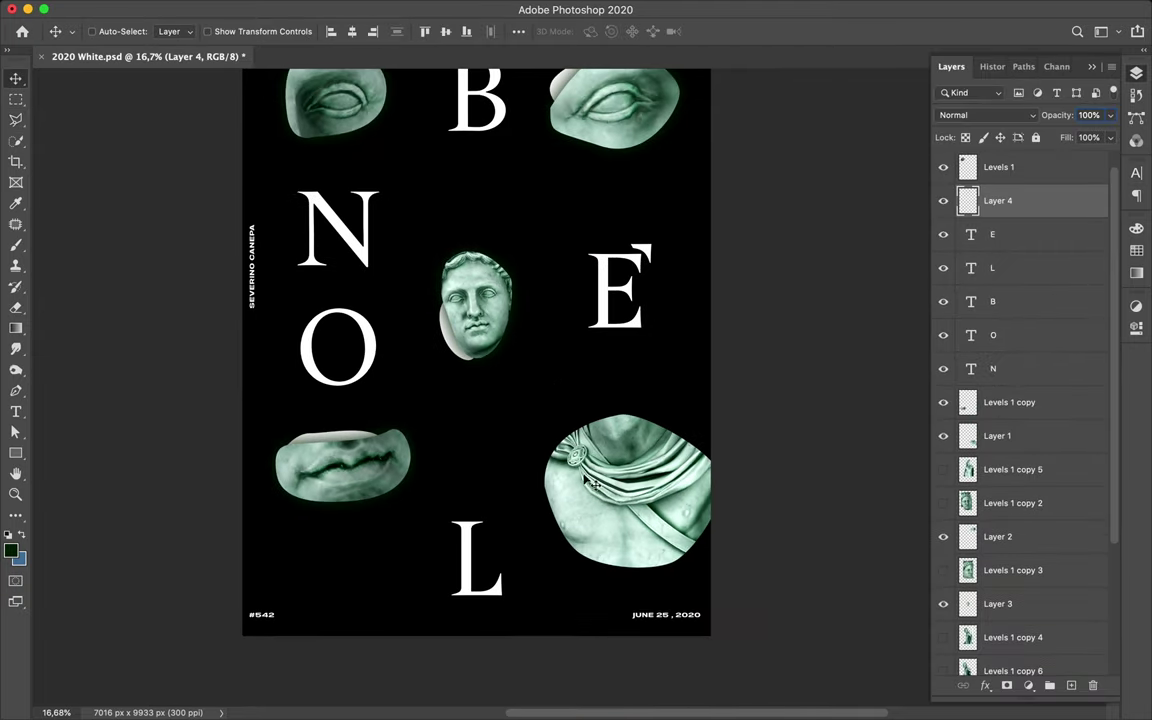
{"action": "scroll", "coordinate": [620, 480], "scroll_direction": "up", "scroll_amount": 5}
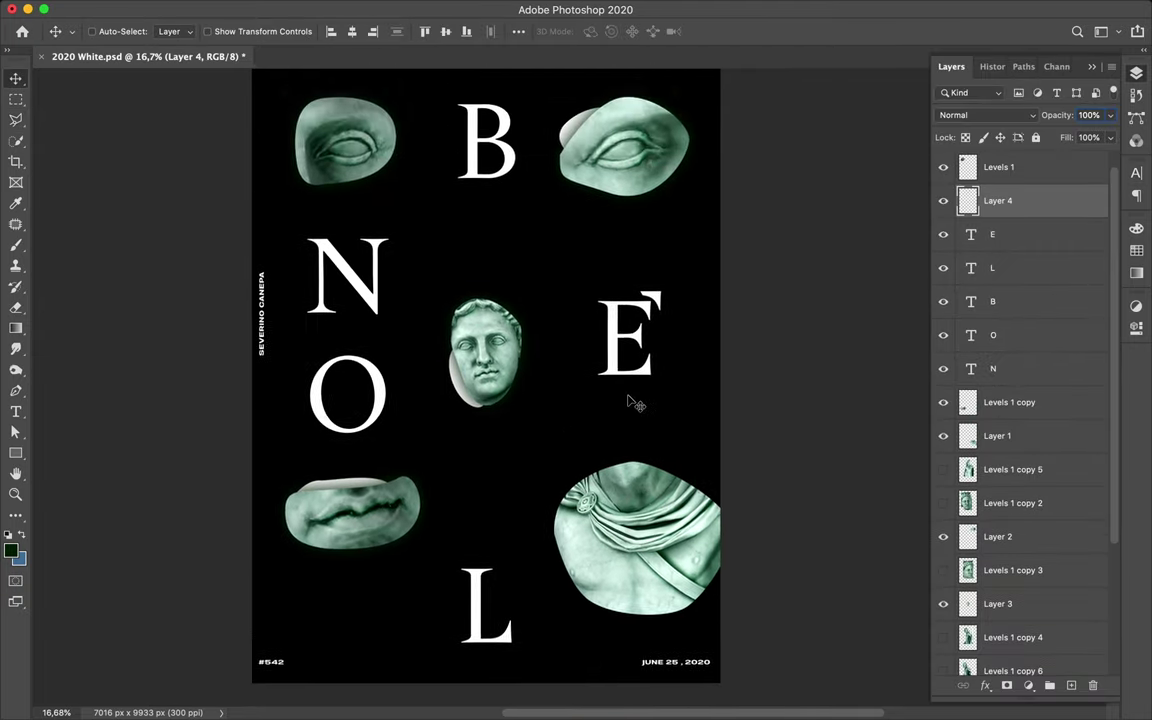
Step: Select the chest fragment layer and set the Pen tool to Path mode
{"action": "left_click", "coordinate": [632, 556]}
{"action": "key", "text": "p"}
{"action": "left_click", "coordinate": [112, 31]}
{"action": "left_click", "coordinate": [100, 51]}
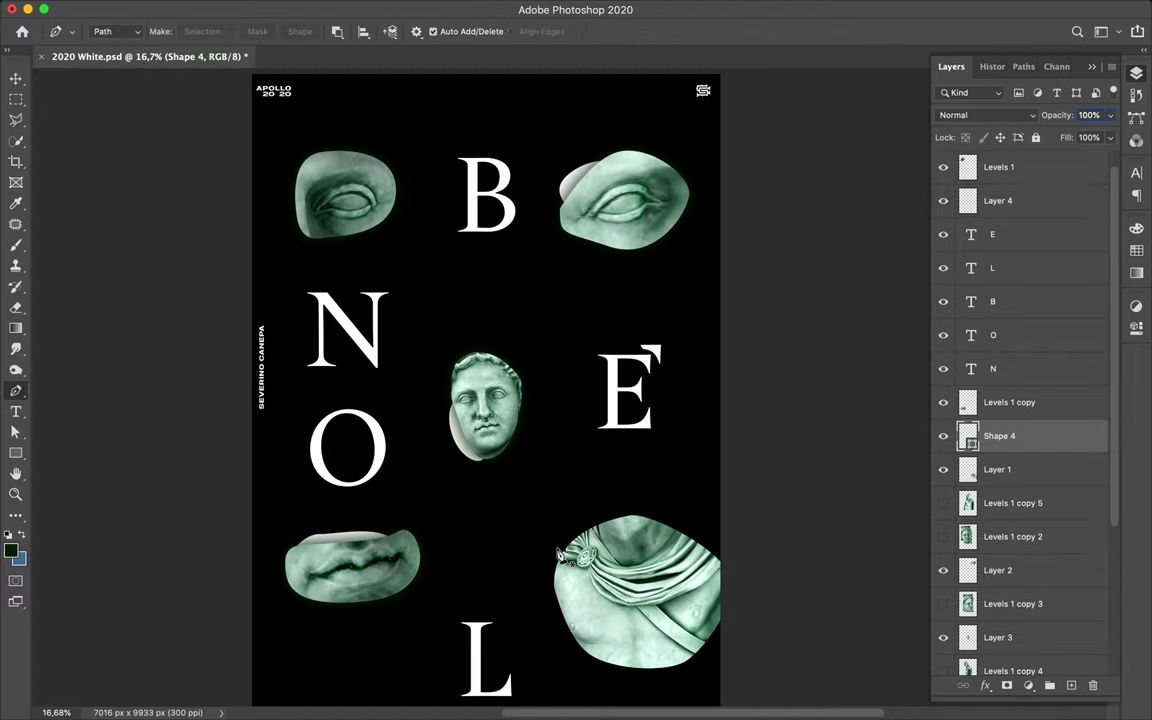
Step: Copy the path-selected chest slice onto a new layer and offset it horizontally
{"action": "left_click", "coordinate": [205, 31]}
{"action": "key", "text": "Return"}
{"action": "key", "text": "ctrl+j"}
{"action": "key", "text": "v"}
{"action": "left_click_drag", "start_coordinate": [557, 576], "coordinate": [570, 576]}
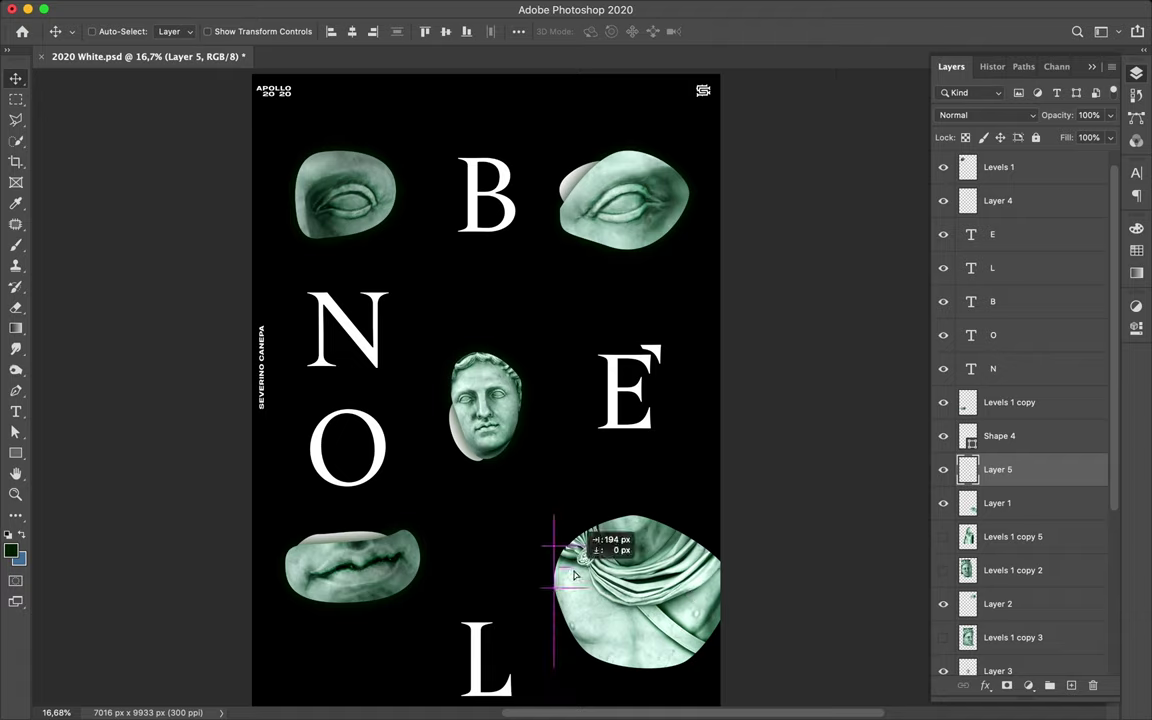
{"action": "scroll", "coordinate": [581, 580], "scroll_direction": "up", "scroll_amount": 5}
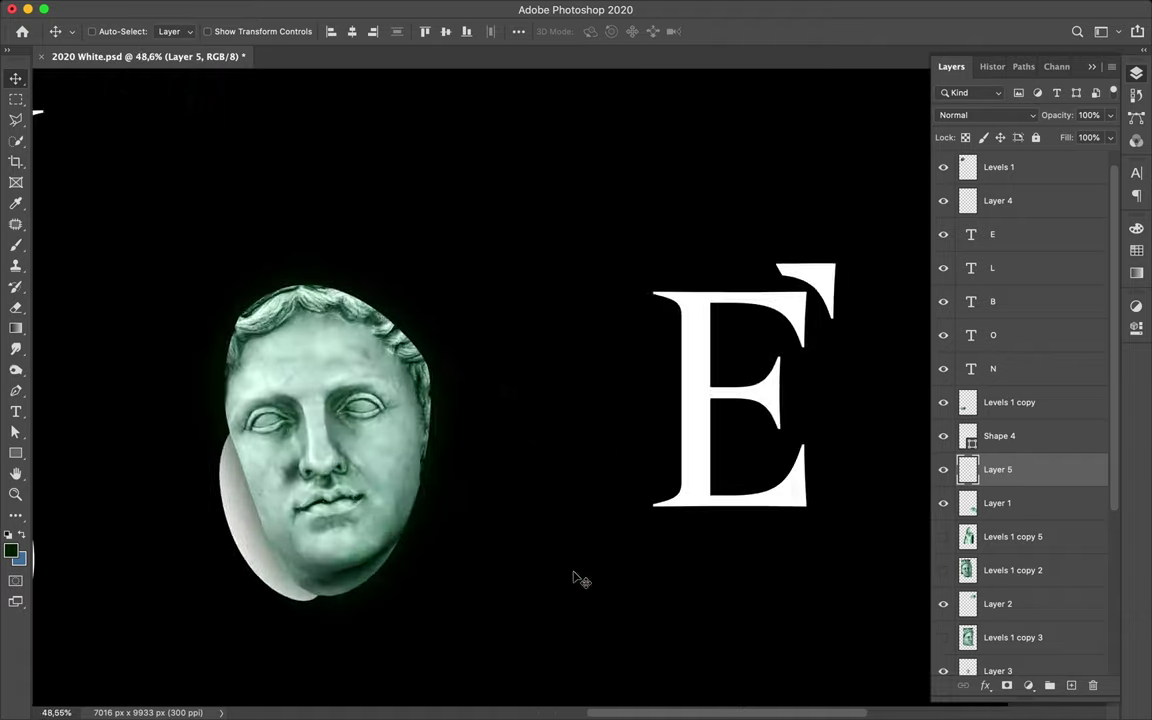
{"action": "scroll", "coordinate": [545, 345], "scroll_direction": "down", "scroll_amount": 3}
{"action": "scroll", "coordinate": [545, 345], "scroll_direction": "down", "scroll_amount": 1}
Step: Add a shadow layer under the slice and apply a 120.7 px Gaussian Blur
{"action": "left_click", "coordinate": [1071, 685], "text": "ctrl"}
{"action": "left_click", "coordinate": [967, 469], "text": "ctrl"}
{"action": "key", "text": "b"}
{"action": "key", "text": "m"}
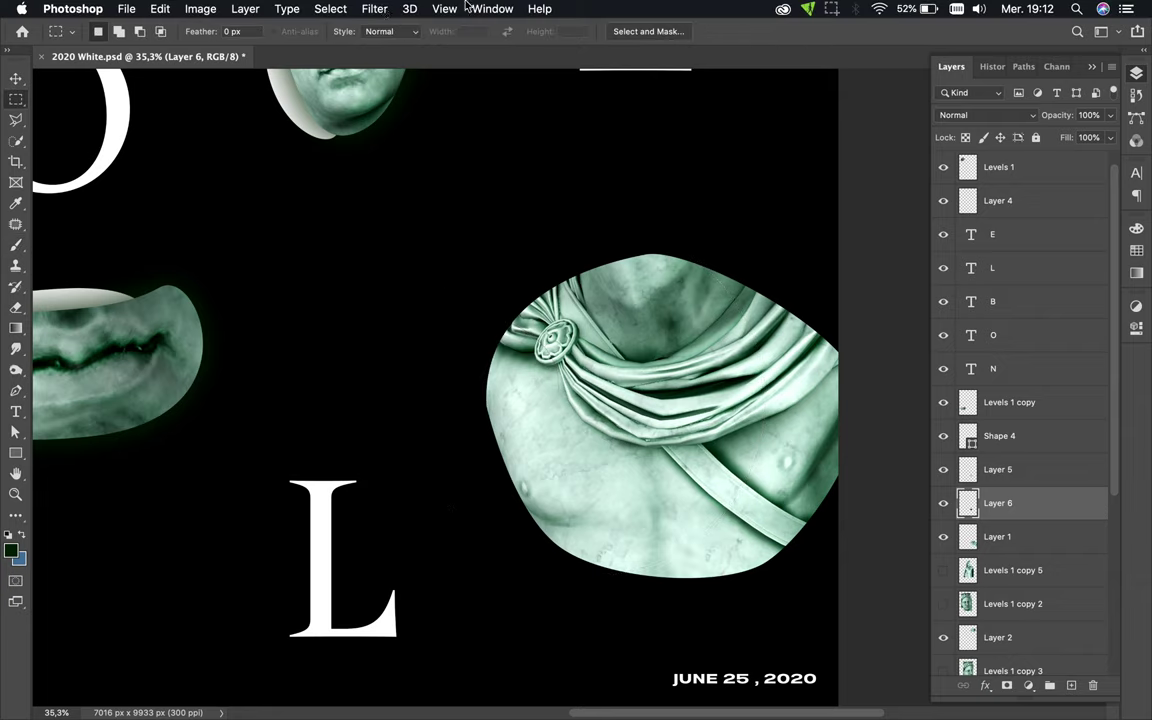
{"action": "left_click", "coordinate": [374, 9]}
{"action": "left_click", "coordinate": [665, 259]}
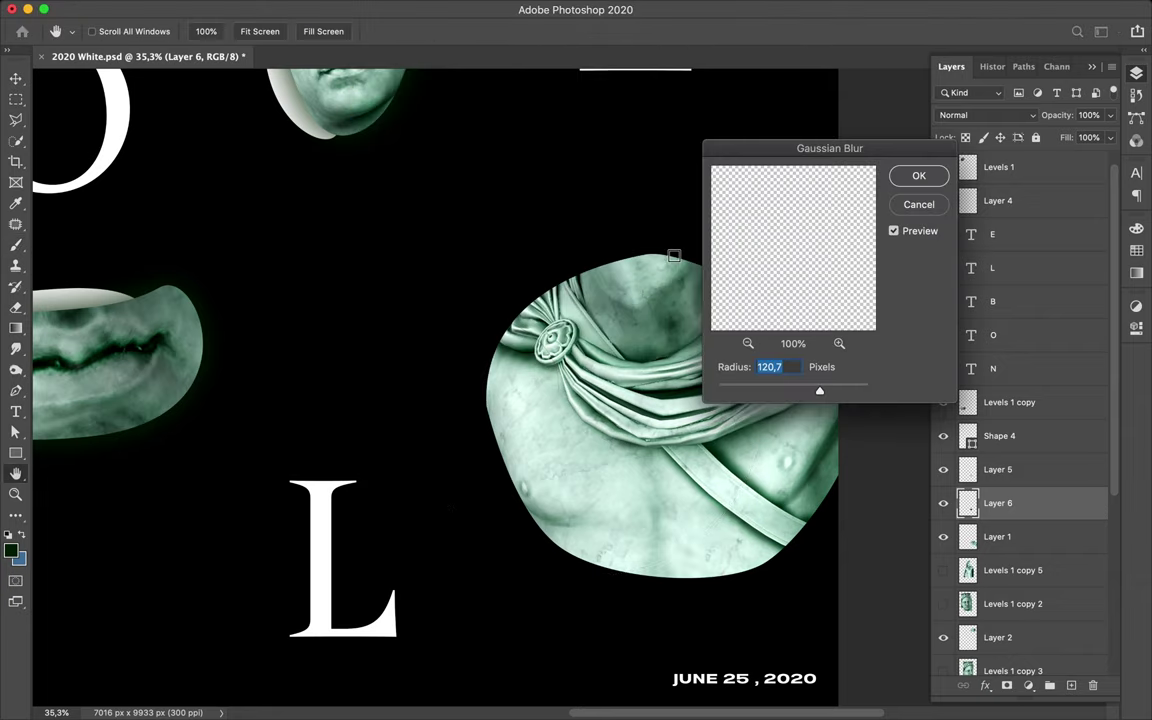
{"action": "key", "text": "Escape"}
Step: Erase the shadow with a 194 px eraser, then delete the unwanted shadow layer
{"action": "key", "text": "e"}
{"action": "left_click", "coordinate": [105, 31]}
{"action": "left_click_drag", "start_coordinate": [145, 80], "coordinate": [152, 80]}
{"action": "left_click", "coordinate": [461, 393]}
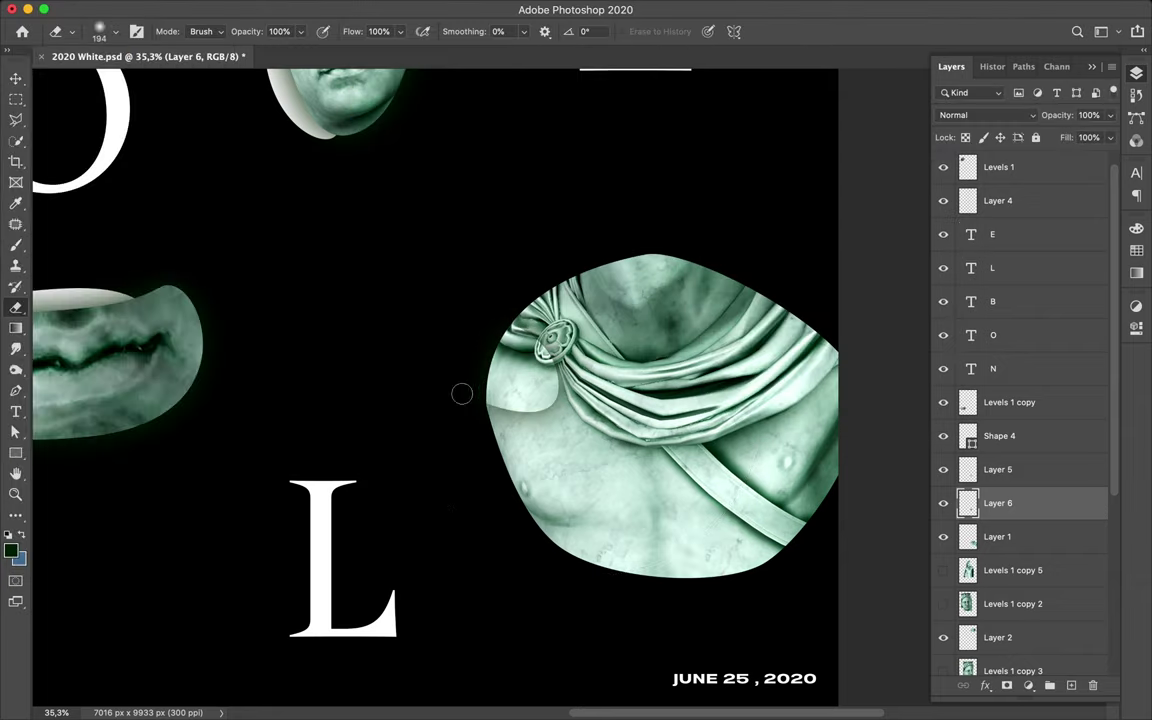
{"action": "scroll", "coordinate": [657, 345], "scroll_direction": "down", "scroll_amount": 2}
{"action": "key", "text": "v"}
{"action": "key", "text": "p"}
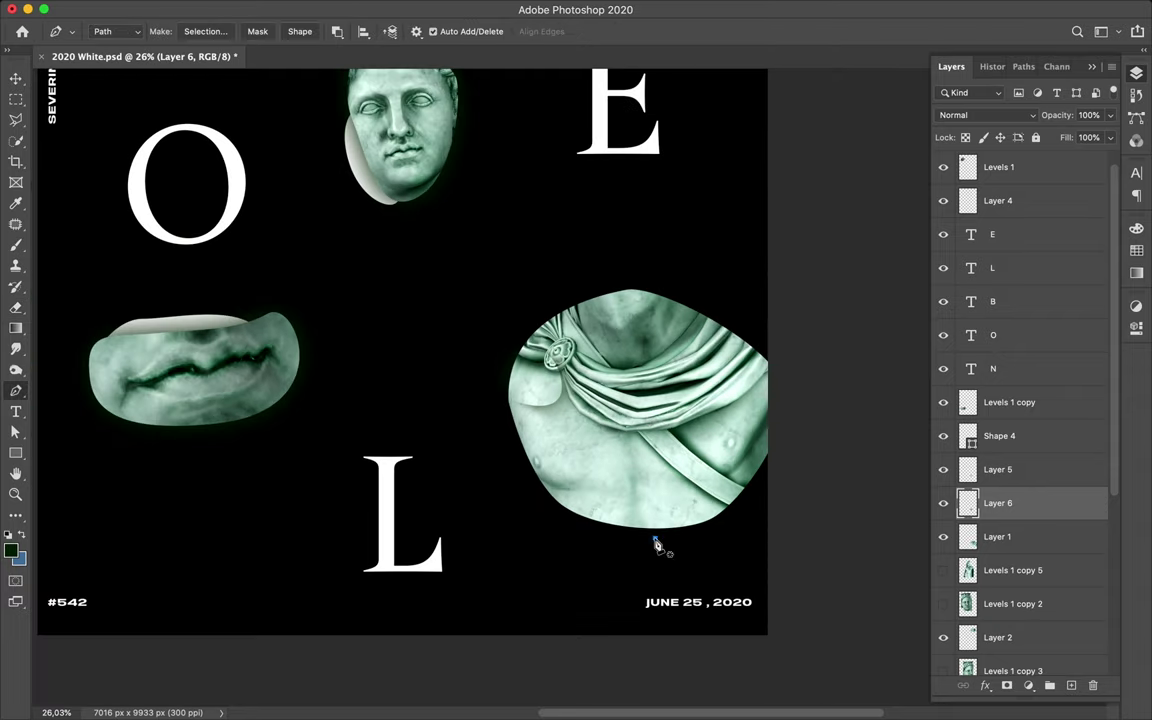
{"action": "key", "text": "Delete"}
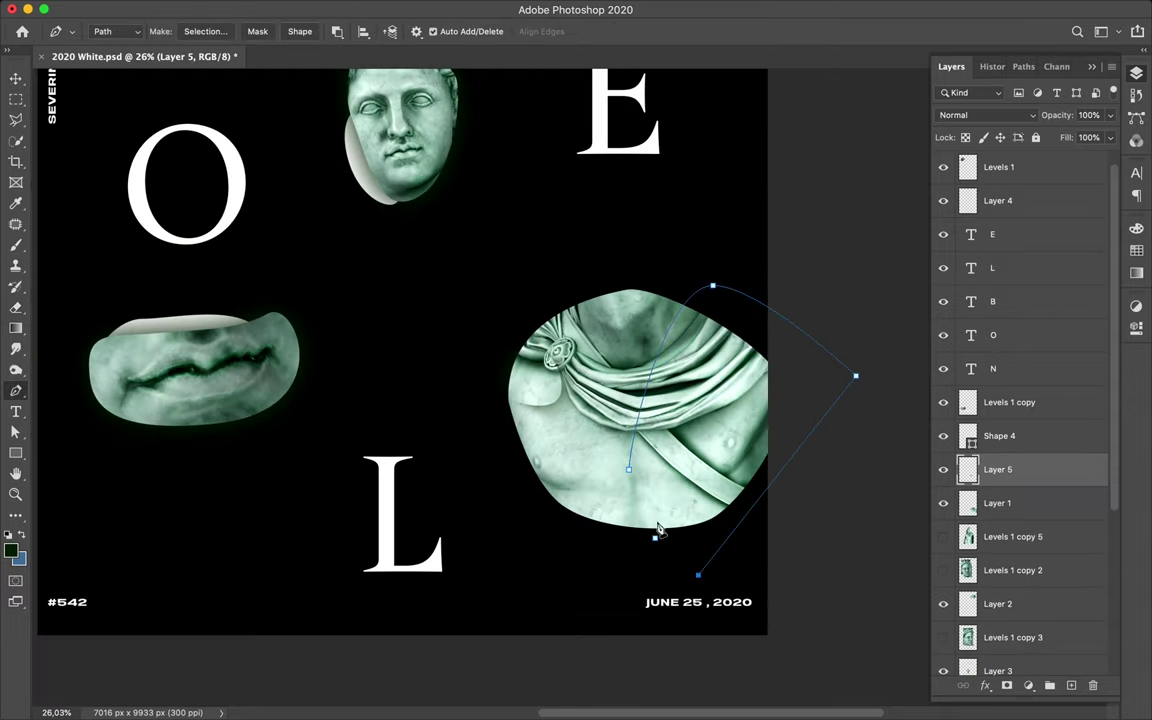
Step: Turn the new curved cutting path into a selection on the original chest layer
{"action": "left_click", "coordinate": [220, 31]}
{"action": "key", "text": "Return"}
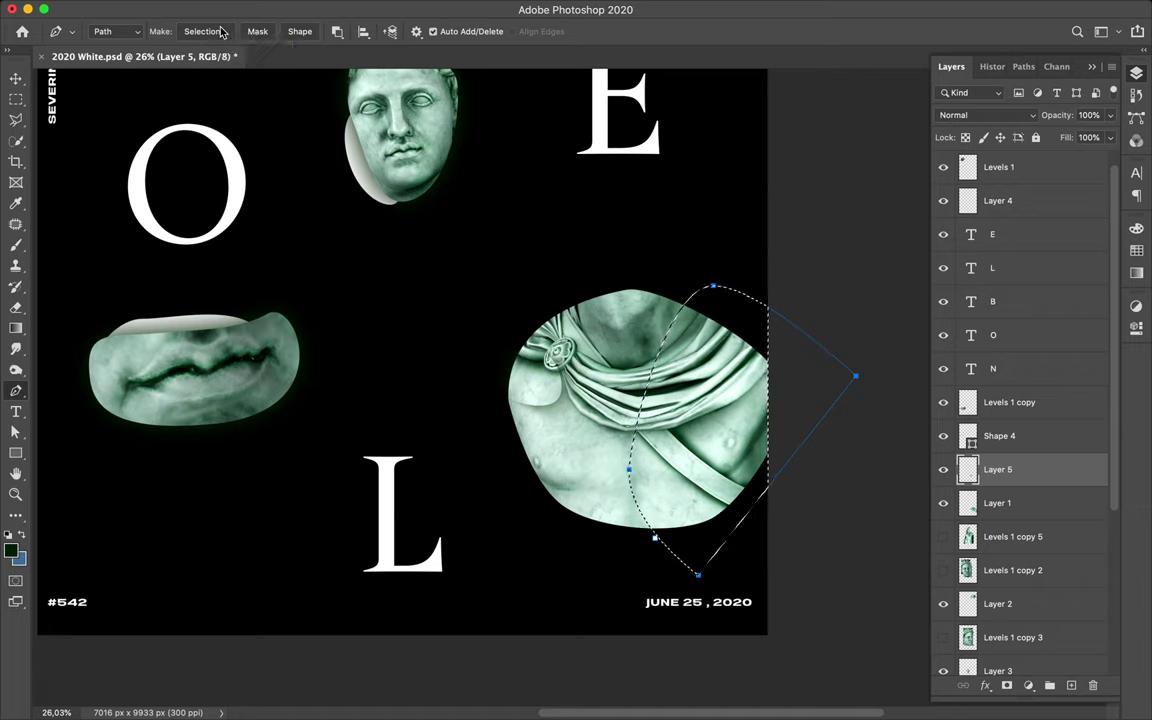
{"action": "left_click", "coordinate": [992, 505]}
{"action": "key", "text": "v"}
{"action": "key", "text": "p"}
{"action": "right_click", "coordinate": [640, 297]}
{"action": "left_click", "coordinate": [663, 287]}
{"action": "key", "text": "a"}
{"action": "key", "text": "ctrl+d"}
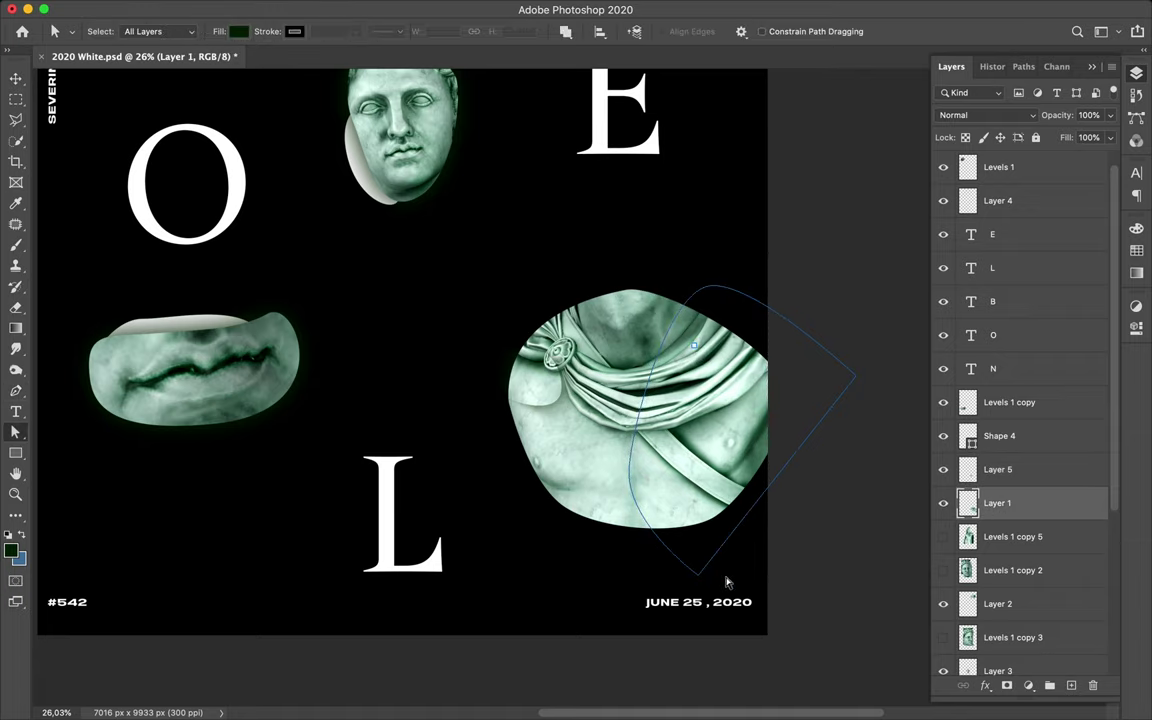
{"action": "left_click", "coordinate": [700, 295]}
Step: Copy the chest part inside the unfeathered path selection to a new layer and offset it
{"action": "left_click", "coordinate": [674, 286]}
{"action": "key", "text": "p"}
{"action": "right_click", "coordinate": [674, 288]}
{"action": "left_click", "coordinate": [705, 330]}
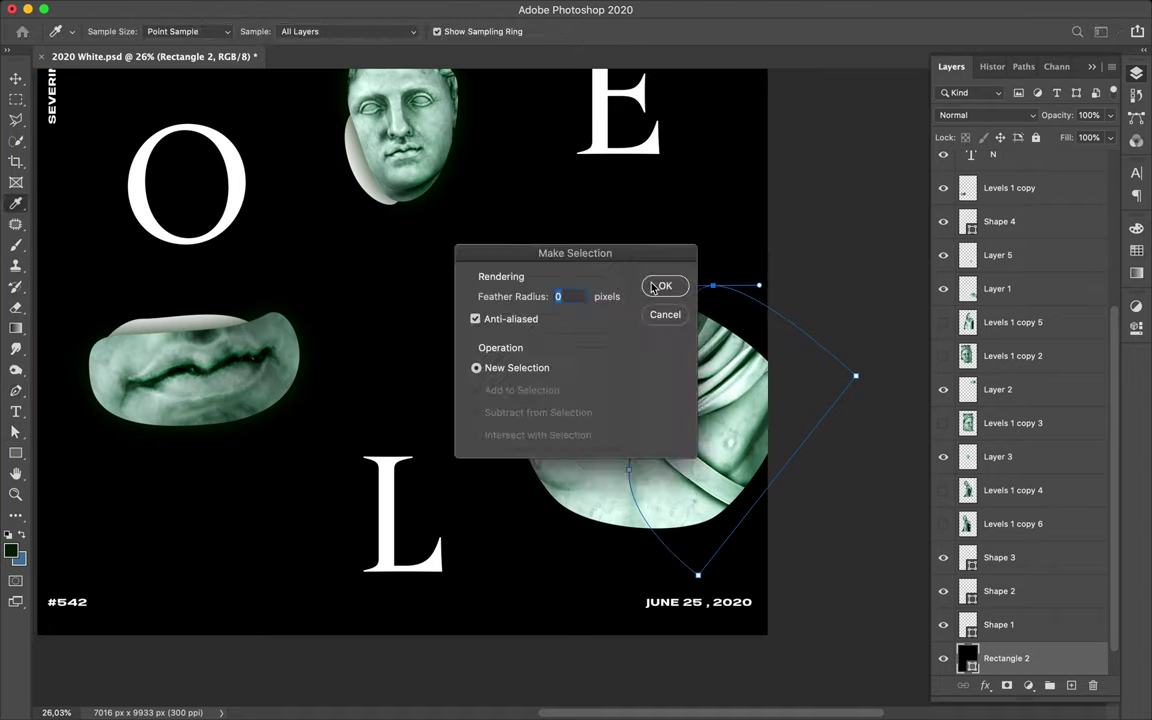
{"action": "key", "text": "Return"}
{"action": "key", "text": "v"}
{"action": "left_click", "coordinate": [1000, 288]}
{"action": "key", "text": "ctrl+j"}
{"action": "left_click_drag", "start_coordinate": [708, 387], "coordinate": [711, 401]}
Step: Blur the new shadow layer beneath the cut and warp it into shape
{"action": "key", "text": "a"}
{"action": "key", "text": "v"}
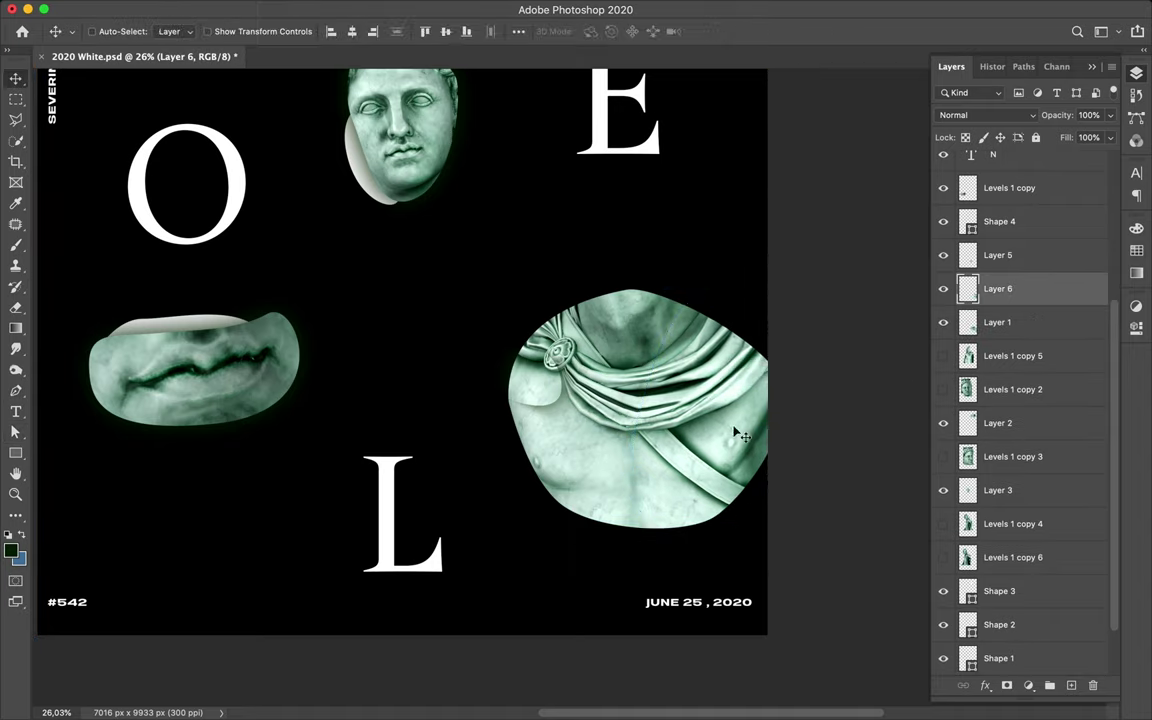
{"action": "key", "text": "alt+bracketleft"}
{"action": "left_click", "coordinate": [380, 10]}
{"action": "left_click", "coordinate": [424, 28]}
{"action": "key", "text": "ctrl+t"}
{"action": "right_click", "coordinate": [598, 352]}
{"action": "left_click", "coordinate": [620, 465]}
{"action": "key", "text": "Return"}
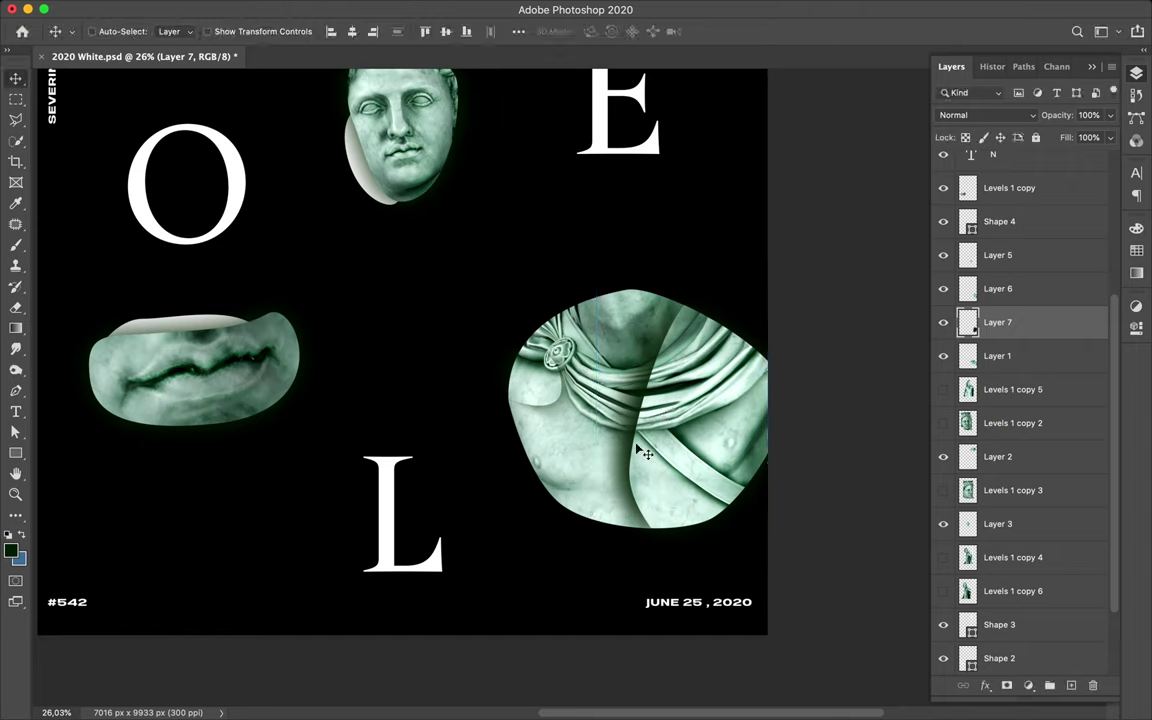
{"action": "scroll", "coordinate": [567, 411], "scroll_direction": "down", "scroll_amount": 2}
{"action": "scroll", "coordinate": [567, 411], "scroll_direction": "down", "scroll_amount": 2}
Step: Cut a wedge from the central statue face onto a new layer and nudge it out of line
{"action": "left_click", "coordinate": [550, 290]}
{"action": "scroll", "coordinate": [550, 290], "scroll_direction": "up", "scroll_amount": 5}
{"action": "key", "text": "p"}
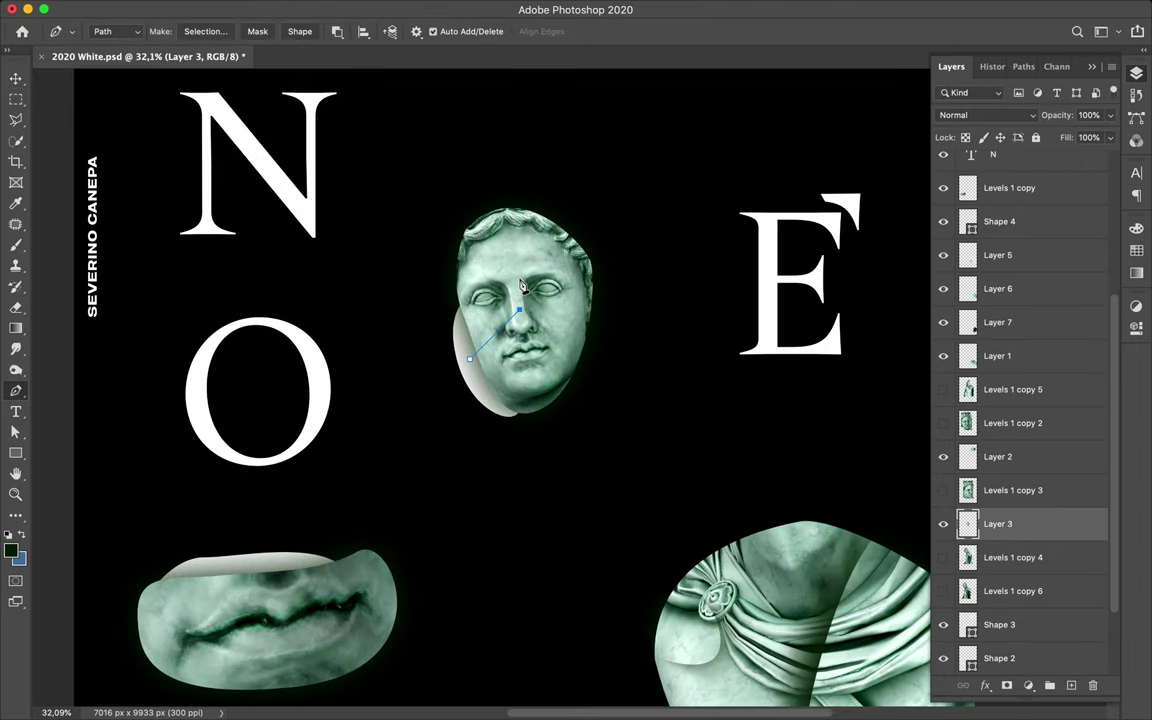
{"action": "right_click", "coordinate": [593, 484]}
{"action": "left_click", "coordinate": [690, 505]}
{"action": "key", "text": "Return"}
{"action": "key", "text": "ctrl+j"}
{"action": "key", "text": "v"}
{"action": "left_click_drag", "start_coordinate": [546, 333], "coordinate": [540, 360]}
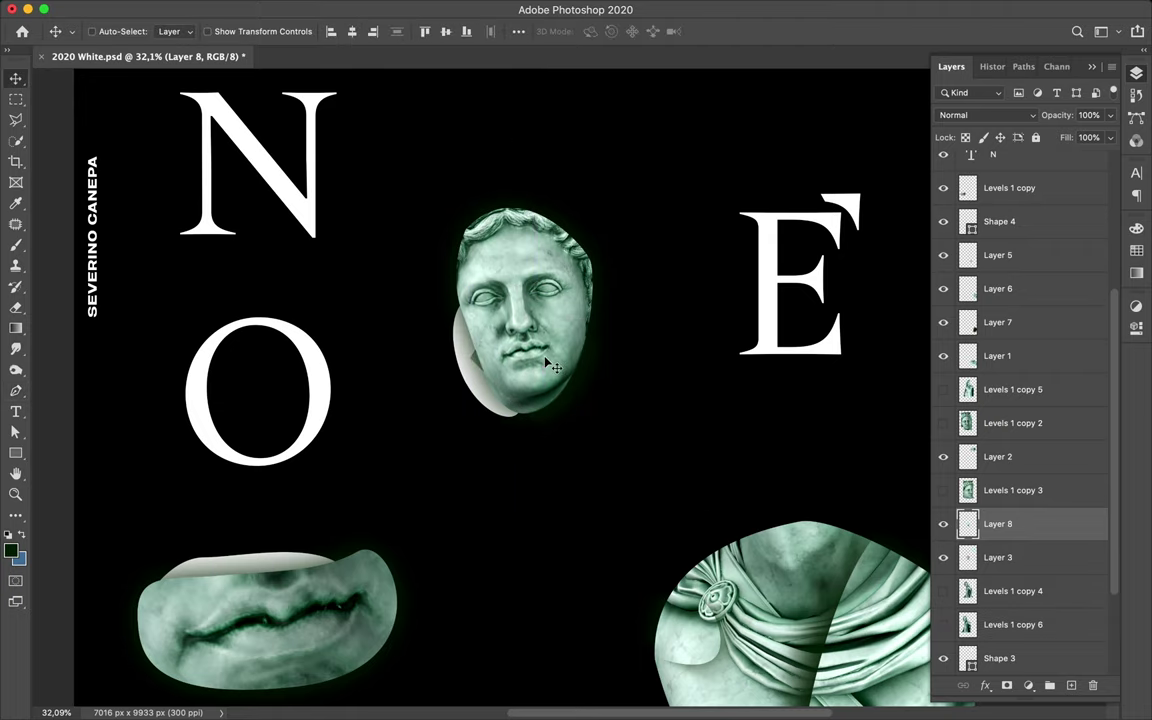
Step: Adjust the eraser size for cleaning up the wedge
{"action": "scroll", "coordinate": [540, 330], "scroll_direction": "up", "scroll_amount": 3}
{"action": "key", "text": "e"}
{"action": "left_click", "coordinate": [108, 31]}
{"action": "key", "text": "Return"}
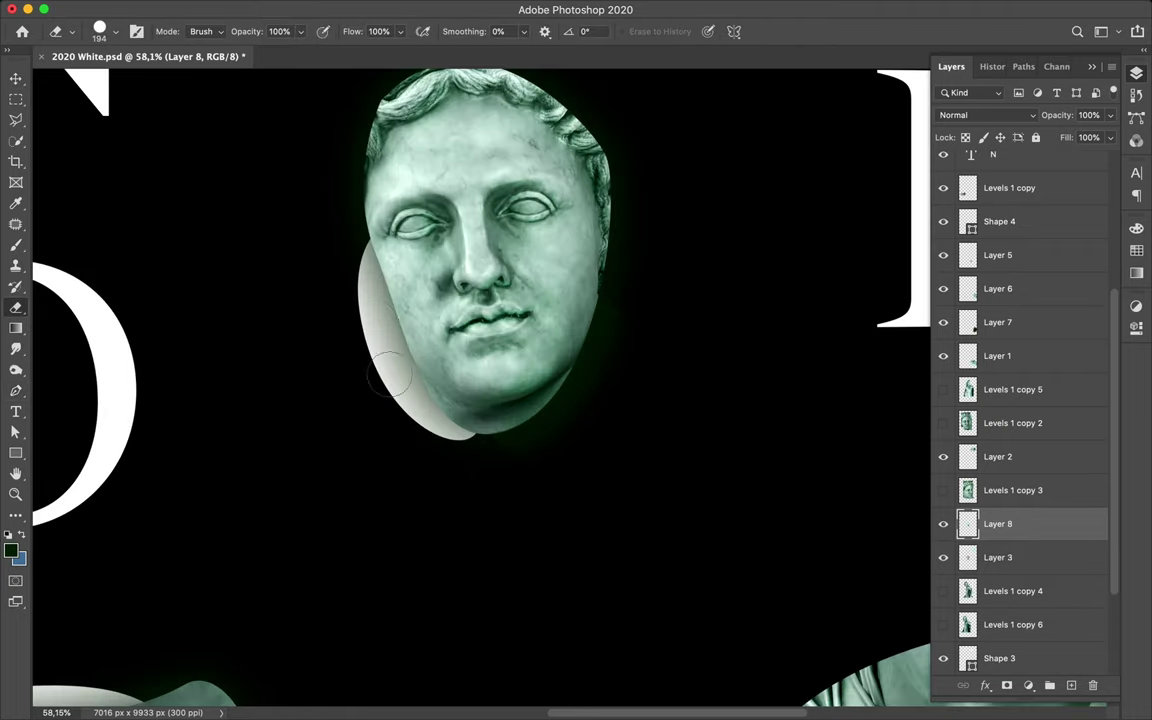
{"action": "key", "text": "v"}
Step: Add a shadow layer for the wedge, soften it and erase its edges
{"action": "left_click", "coordinate": [1070, 686], "text": "ctrl"}
{"action": "key", "text": "b"}
{"action": "key", "text": "m"}
{"action": "left_click", "coordinate": [373, 8]}
{"action": "key", "text": "Escape"}
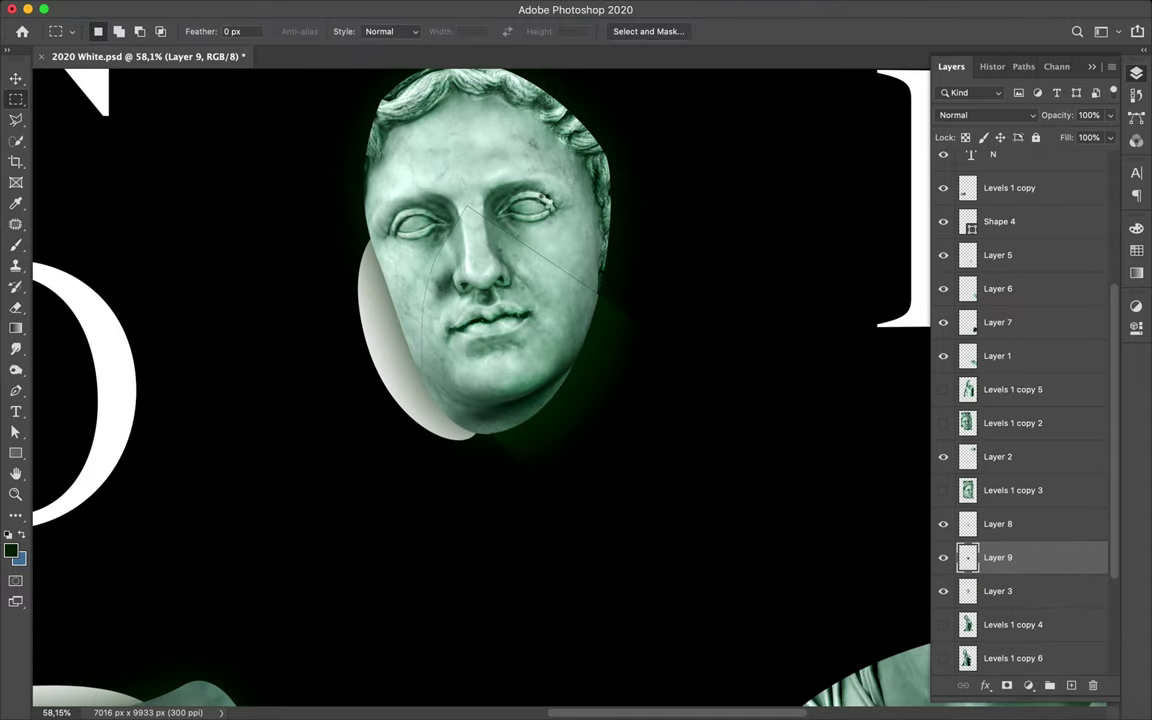
{"action": "key", "text": "v"}
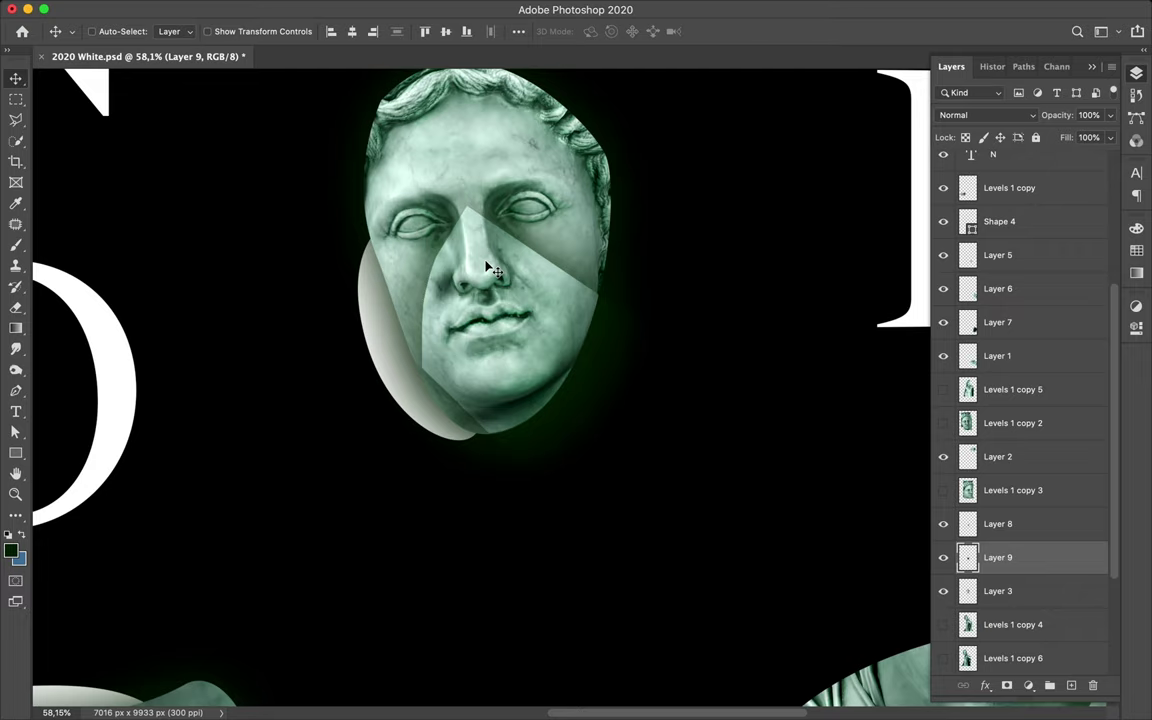
{"action": "key", "text": "e"}
{"action": "left_click", "coordinate": [100, 31]}
{"action": "left_click", "coordinate": [460, 192]}
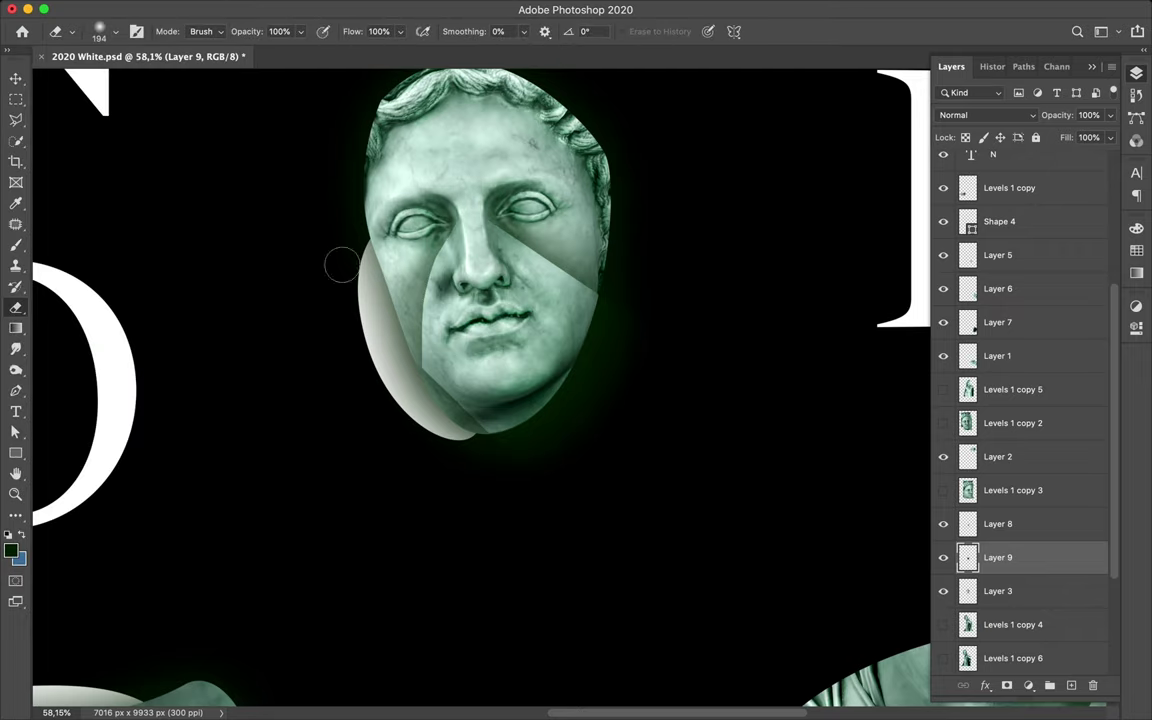
Step: Free Transform the wedge's shadow layer into place
{"action": "key", "text": "ctrl+t"}
{"action": "key", "text": "Return"}
{"action": "scroll", "coordinate": [630, 231], "scroll_direction": "down", "scroll_amount": 5, "text": "alt"}
{"action": "scroll", "coordinate": [630, 231], "scroll_direction": "down", "scroll_amount": 2, "text": "alt"}
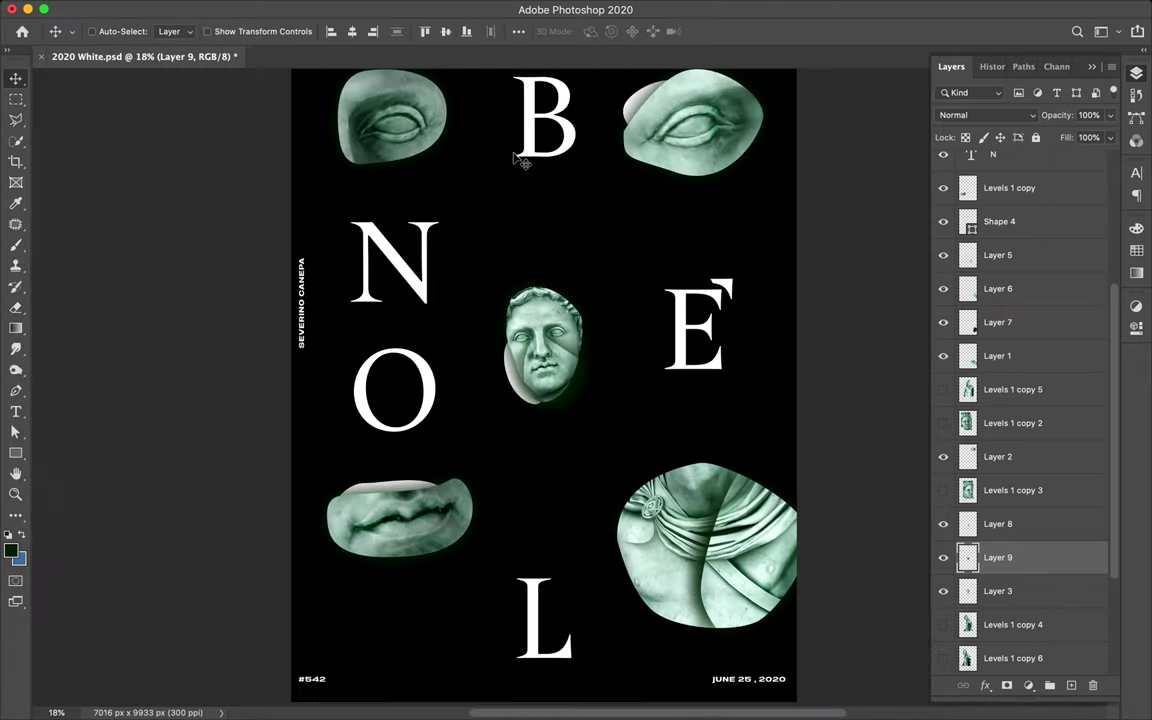
Step: Move both eye fragments so they overlap the central face
{"action": "left_click", "coordinate": [432, 180], "text": "ctrl"}
{"action": "mouse_move", "coordinate": [432, 180]}
{"action": "left_mouse_down"}
{"action": "mouse_move", "coordinate": [517, 406]}
{"action": "mouse_move", "coordinate": [536, 345]}
{"action": "left_mouse_up"}
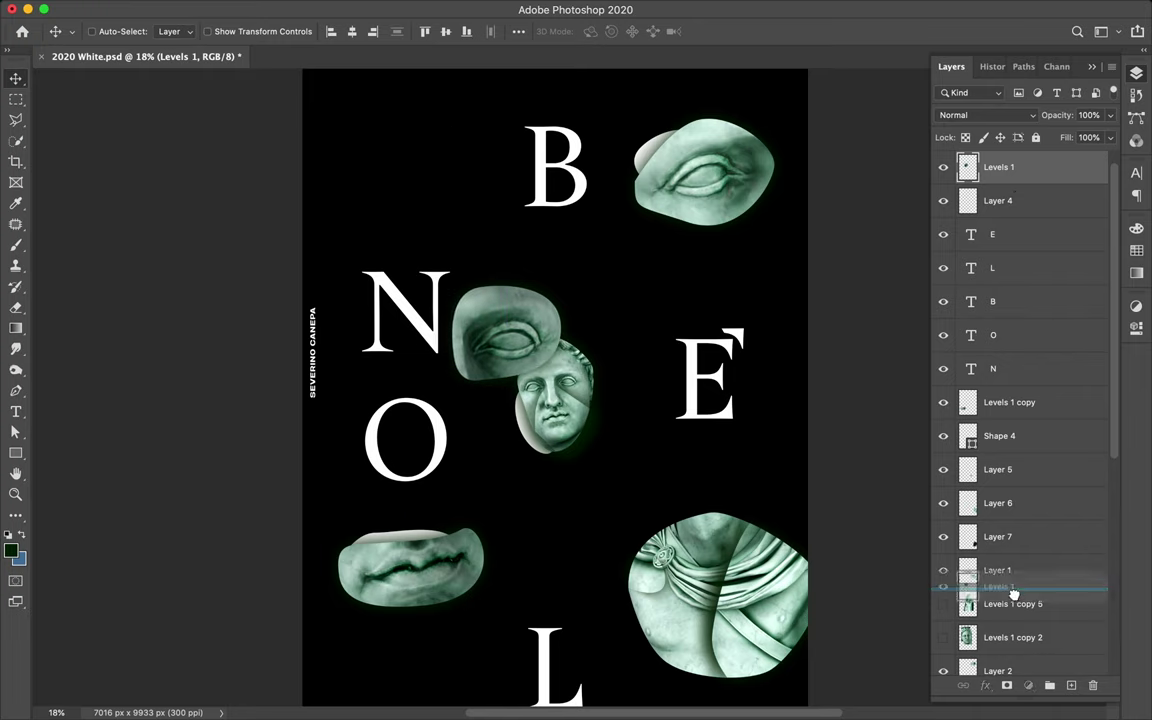
{"action": "scroll", "coordinate": [1016, 591], "scroll_direction": "down", "scroll_amount": 5}
{"action": "left_click", "coordinate": [1000, 596]}
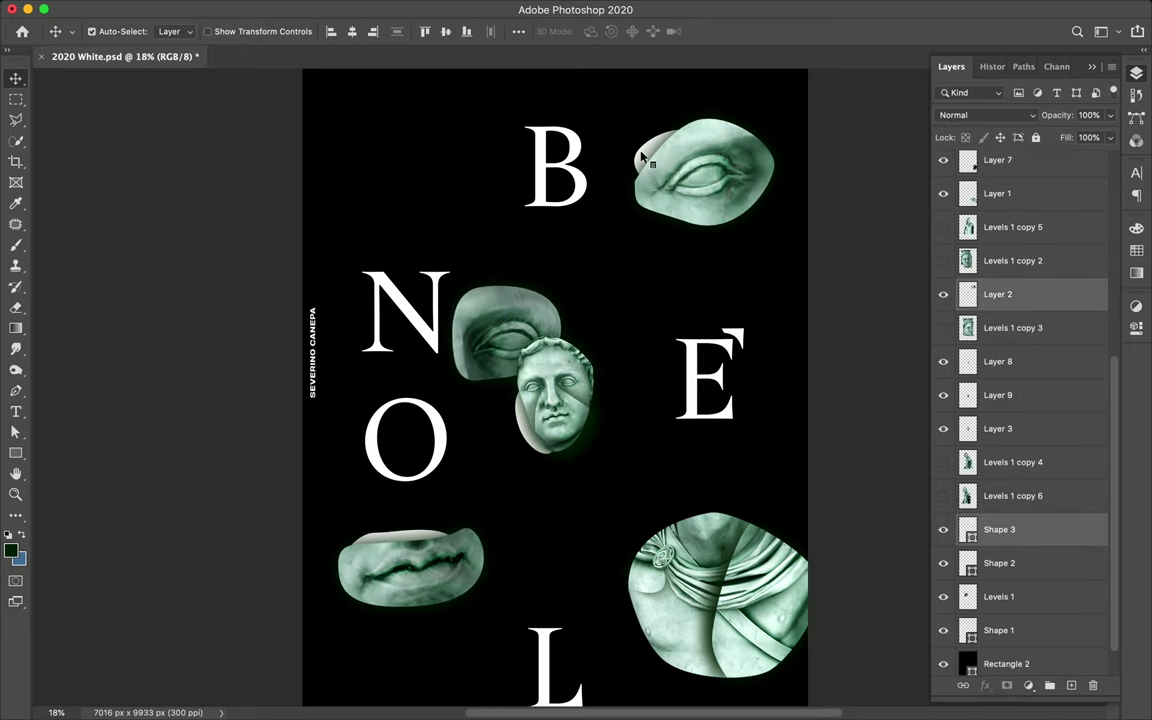
{"action": "left_click_drag", "start_coordinate": [644, 157], "coordinate": [550, 319]}
Step: Move the torso fragment to the centre and restack it behind the face under a different blob
{"action": "left_click", "coordinate": [997, 193]}
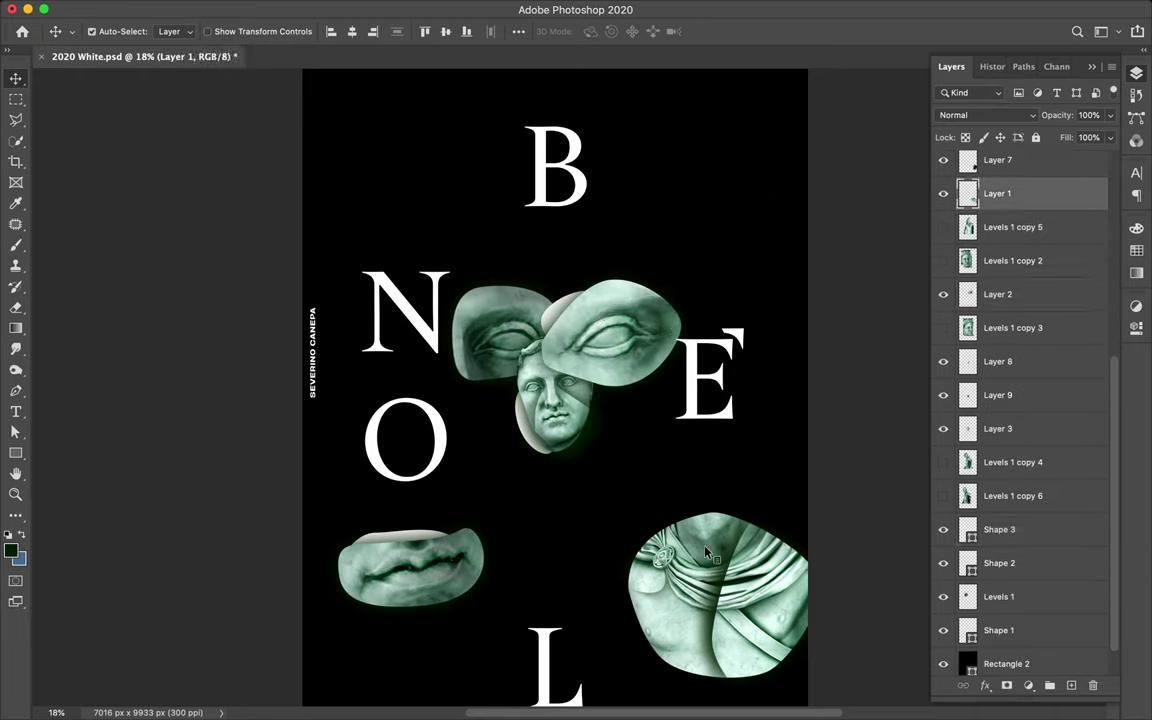
{"action": "scroll", "coordinate": [1021, 213], "scroll_direction": "up", "scroll_amount": 1}
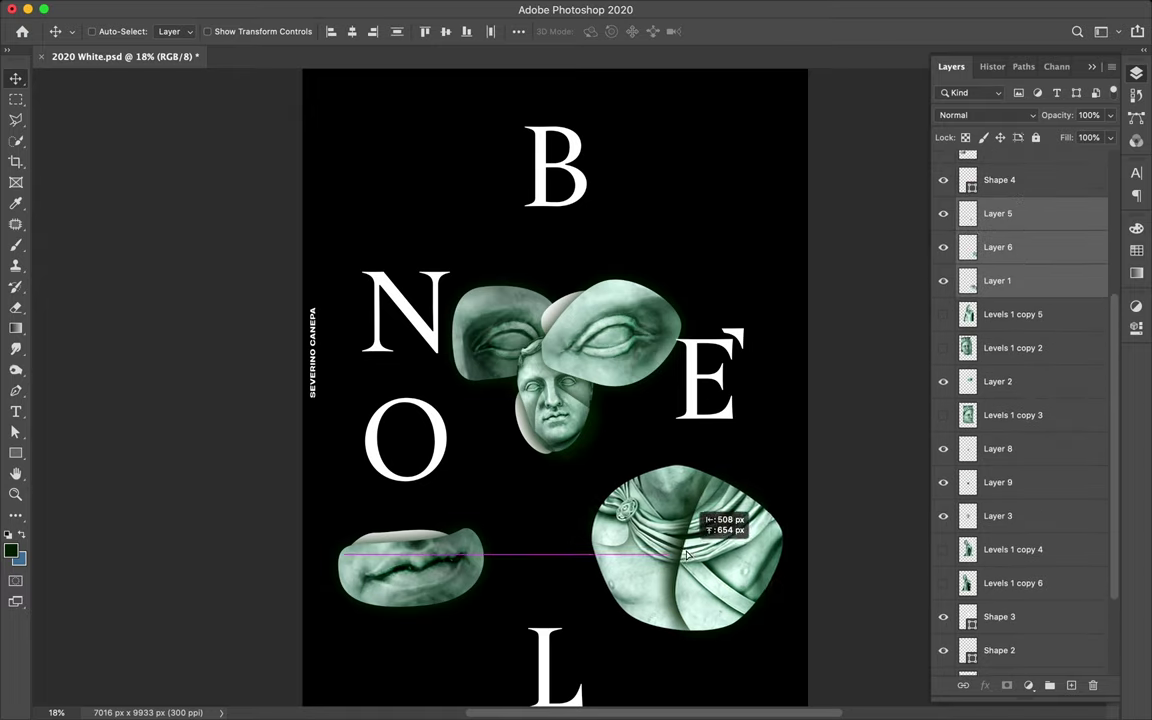
{"action": "left_click_drag", "start_coordinate": [690, 560], "coordinate": [620, 430]}
{"action": "left_click_drag", "start_coordinate": [997, 213], "coordinate": [997, 570]}
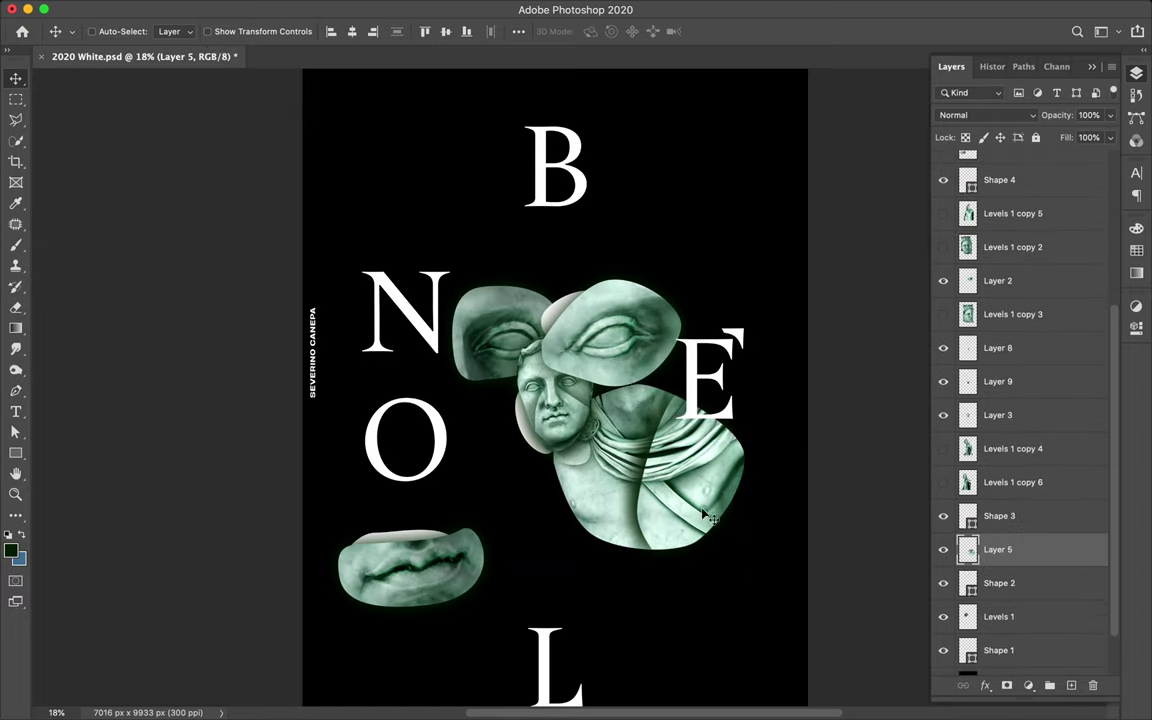
{"action": "left_click_drag", "start_coordinate": [700, 440], "coordinate": [660, 462]}
{"action": "left_click_drag", "start_coordinate": [1077, 622], "coordinate": [1030, 667]}
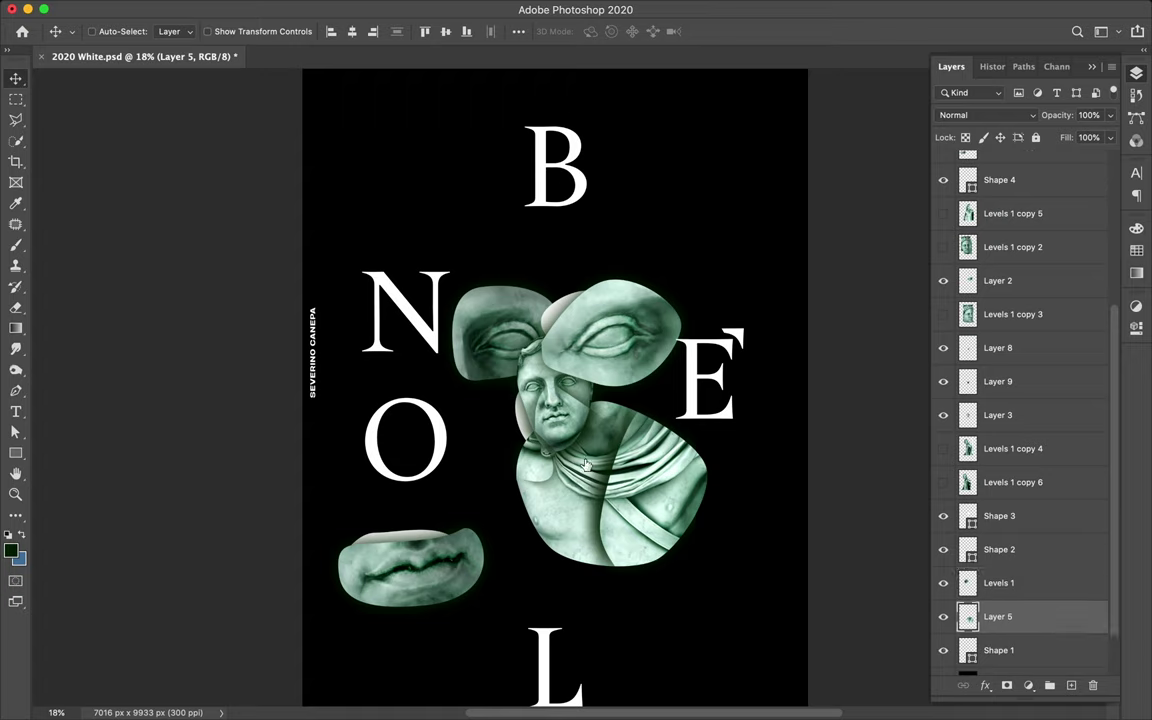
{"action": "left_click", "coordinate": [1015, 660]}
{"action": "mouse_move", "coordinate": [406, 535]}
{"action": "left_mouse_down"}
{"action": "mouse_move", "coordinate": [530, 450]}
{"action": "mouse_move", "coordinate": [442, 545]}
{"action": "mouse_move", "coordinate": [510, 470]}
{"action": "left_mouse_up"}
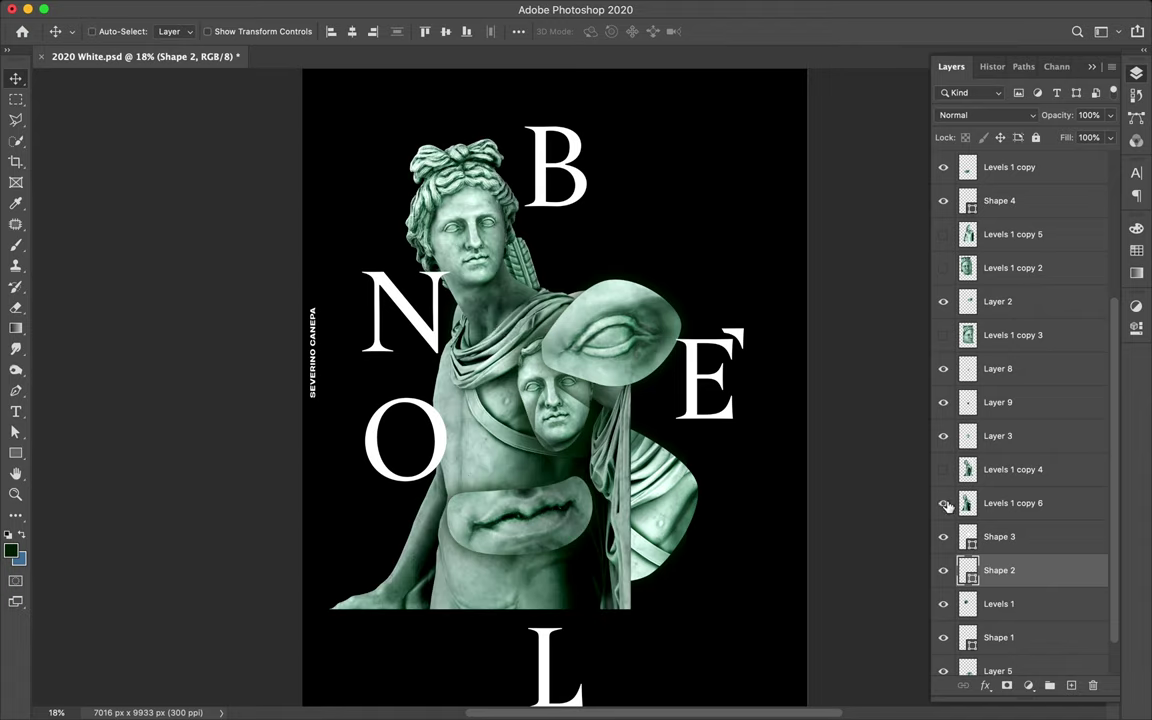
Step: Cut a torso slice from the full statue onto its own layer and move it up near the E
{"action": "key", "text": "p"}
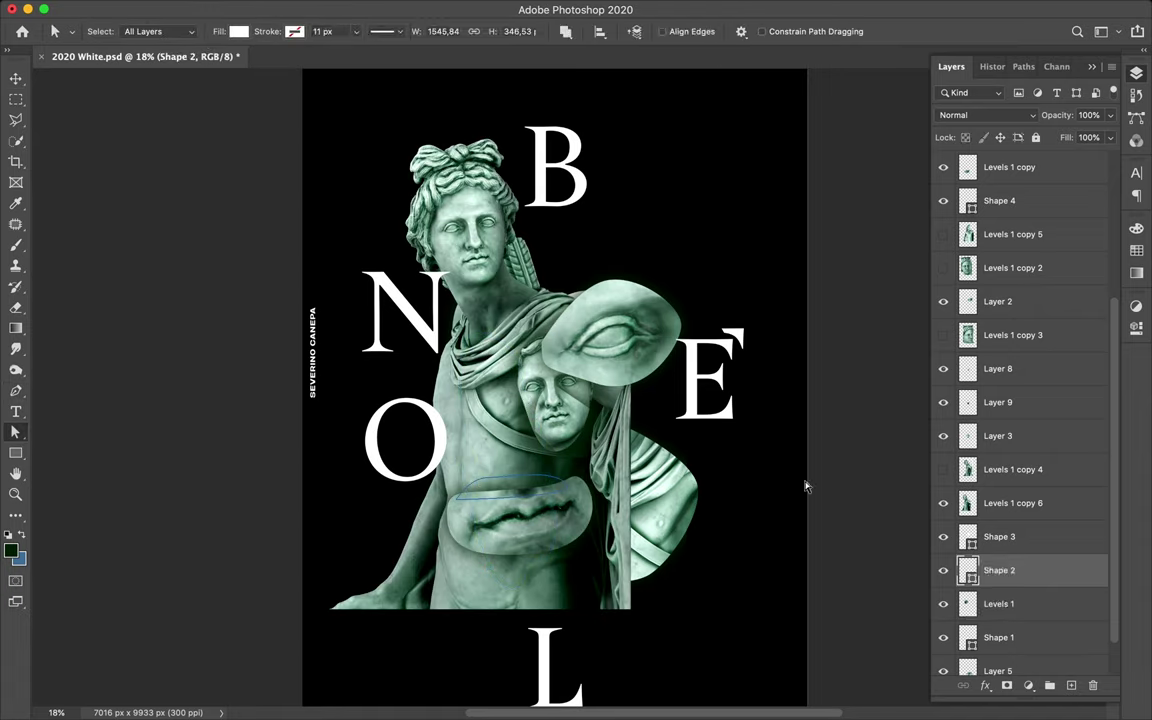
{"action": "left_click", "coordinate": [1012, 503]}
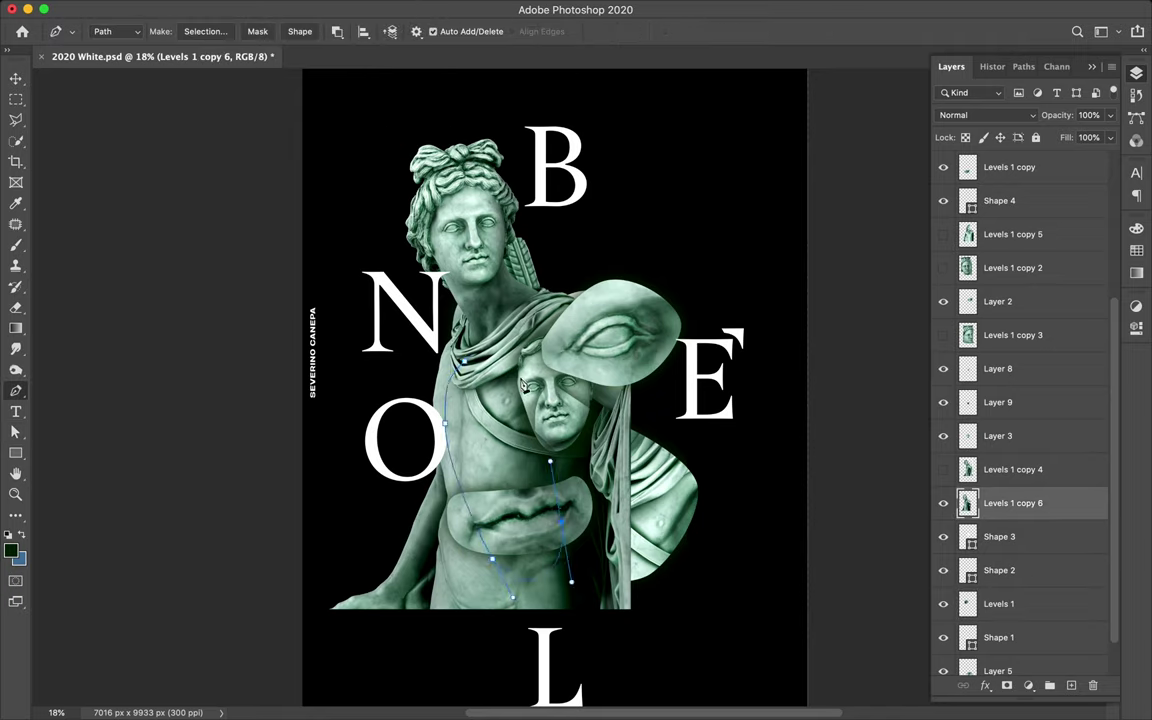
{"action": "key", "text": "ctrl+Return"}
{"action": "key", "text": "ctrl+j"}
{"action": "key", "text": "v"}
{"action": "left_click_drag", "start_coordinate": [500, 400], "coordinate": [660, 230]}
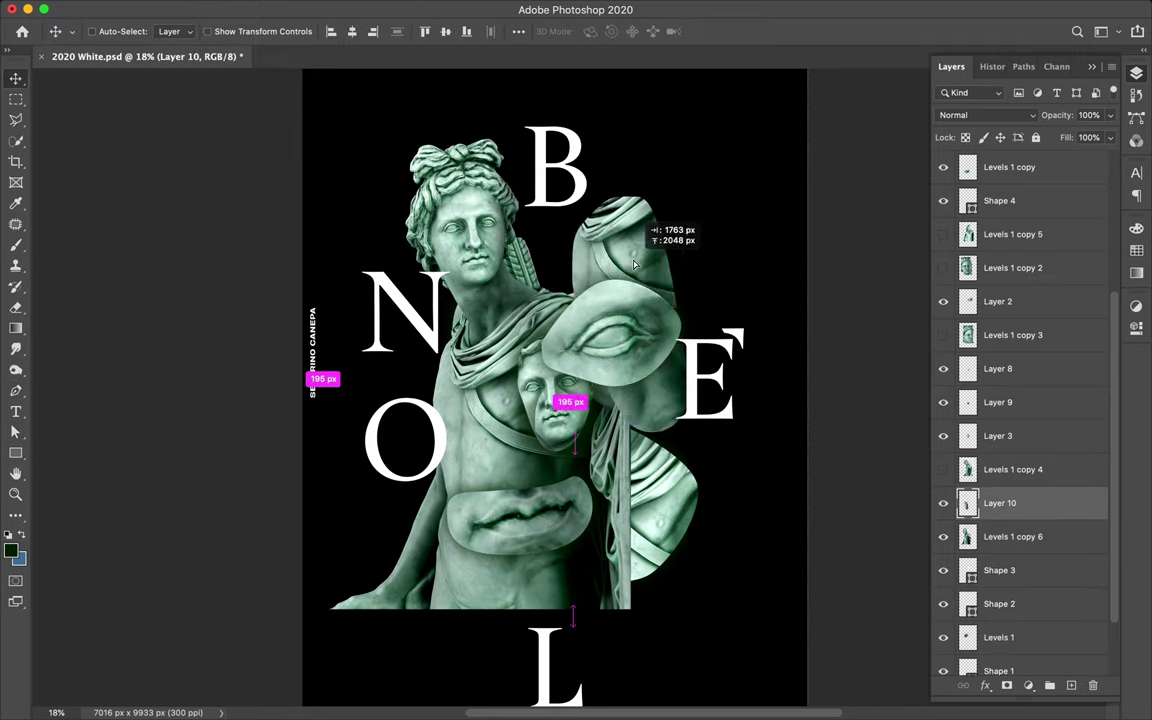
Step: Add a blurred shadow layer for the slice and move the letter N up
{"action": "left_click", "coordinate": [1013, 537]}
{"action": "key", "text": "ctrl+shift+alt+n"}
{"action": "key", "text": "b"}
{"action": "key", "text": "m"}
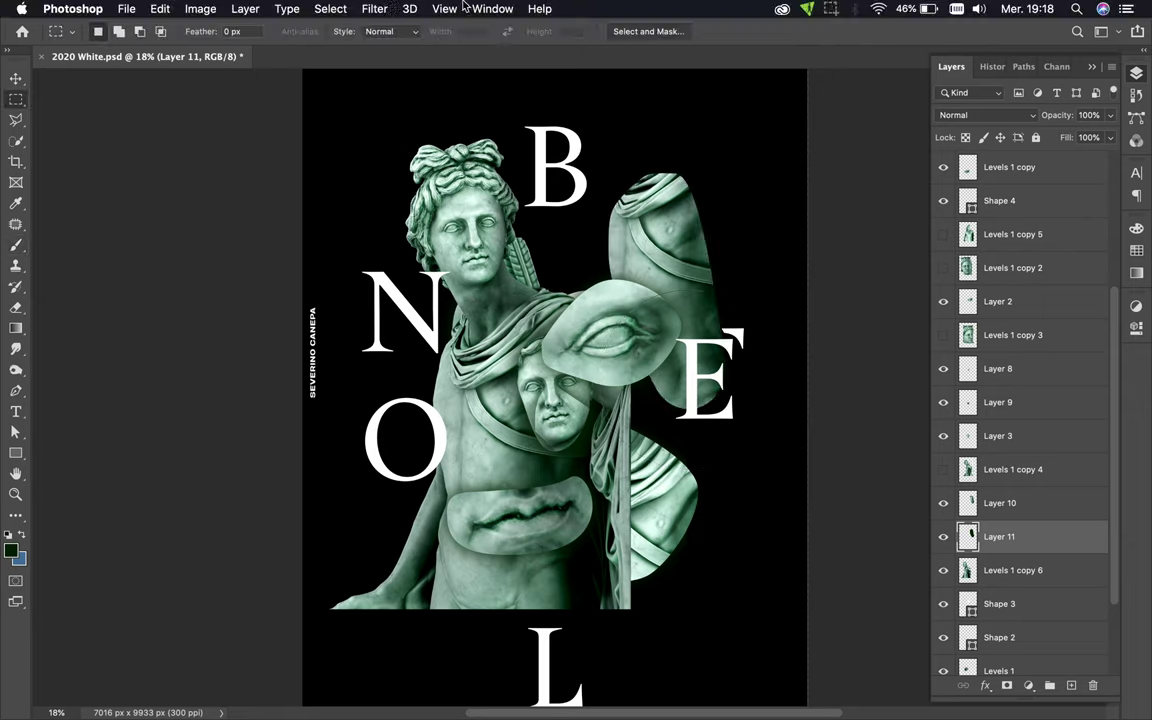
{"action": "key", "text": "ctrl+f"}
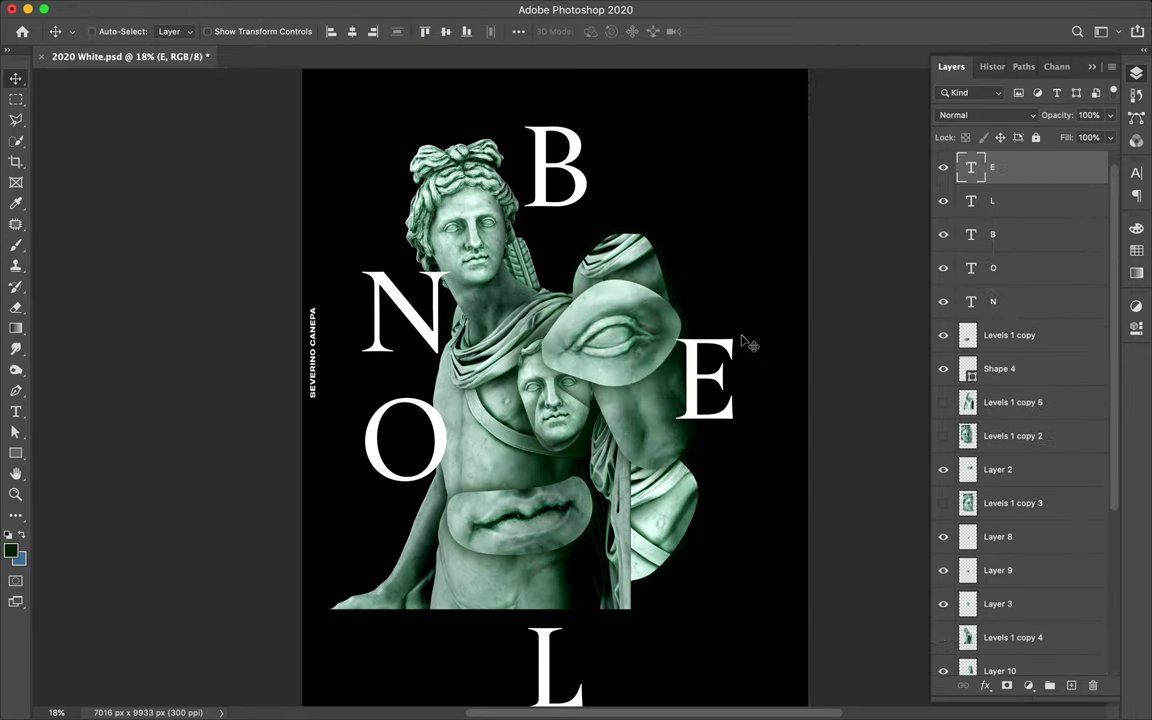
{"action": "left_click_drag", "start_coordinate": [410, 310], "coordinate": [410, 210]}
Step: Save, then place the full statue beneath the fragments and move the eye piece onto the torso
{"action": "left_click_drag", "start_coordinate": [1013, 656], "coordinate": [1020, 643]}
{"action": "key", "text": "ctrl+s"}
{"action": "left_click_drag", "start_coordinate": [540, 470], "coordinate": [567, 428]}
{"action": "left_click_drag", "start_coordinate": [1013, 490], "coordinate": [1015, 640]}
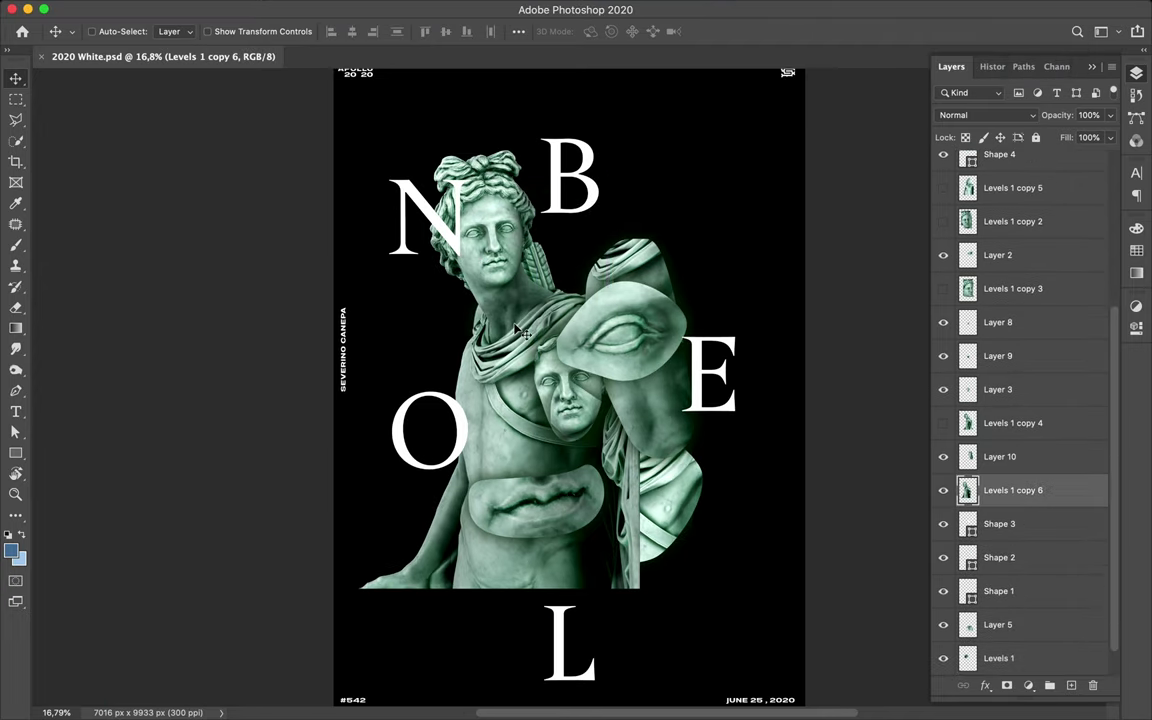
{"action": "left_click_drag", "start_coordinate": [519, 330], "coordinate": [508, 400]}
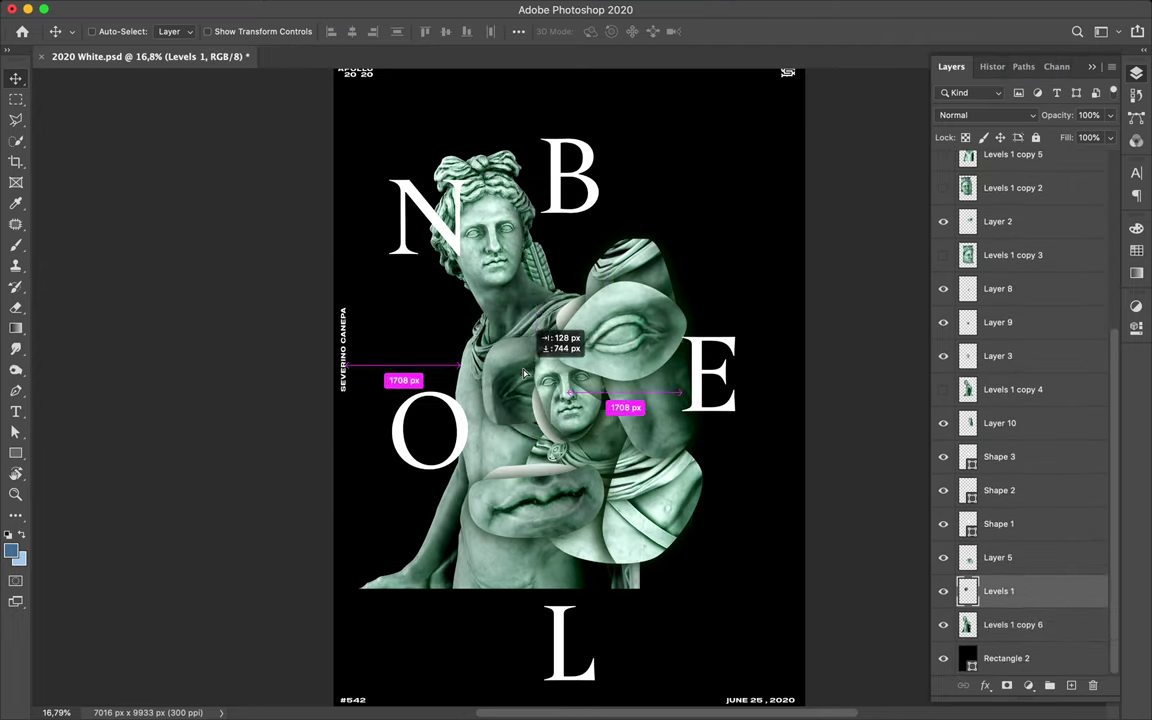
{"action": "left_click_drag", "start_coordinate": [519, 318], "coordinate": [509, 324]}
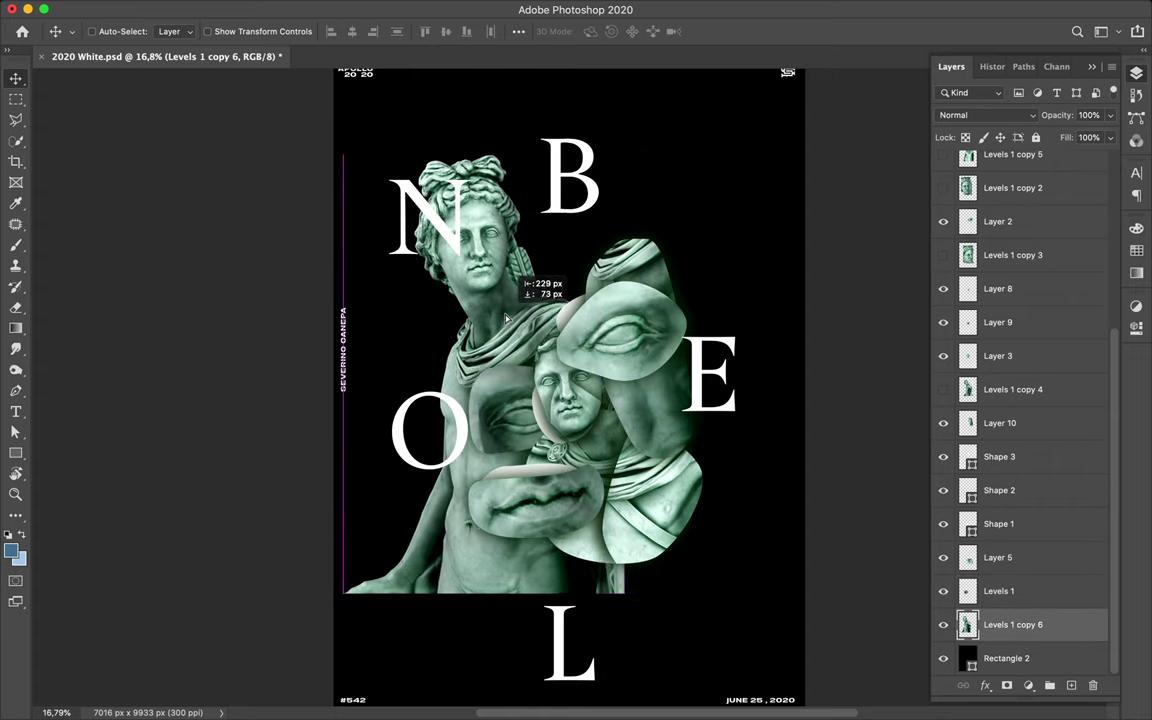
Step: Scale the letter N down to about 604 × 796 px
{"action": "left_click", "coordinate": [420, 215]}
{"action": "key", "text": "ctrl+t"}
{"action": "left_click_drag", "start_coordinate": [460, 255], "coordinate": [400, 180]}
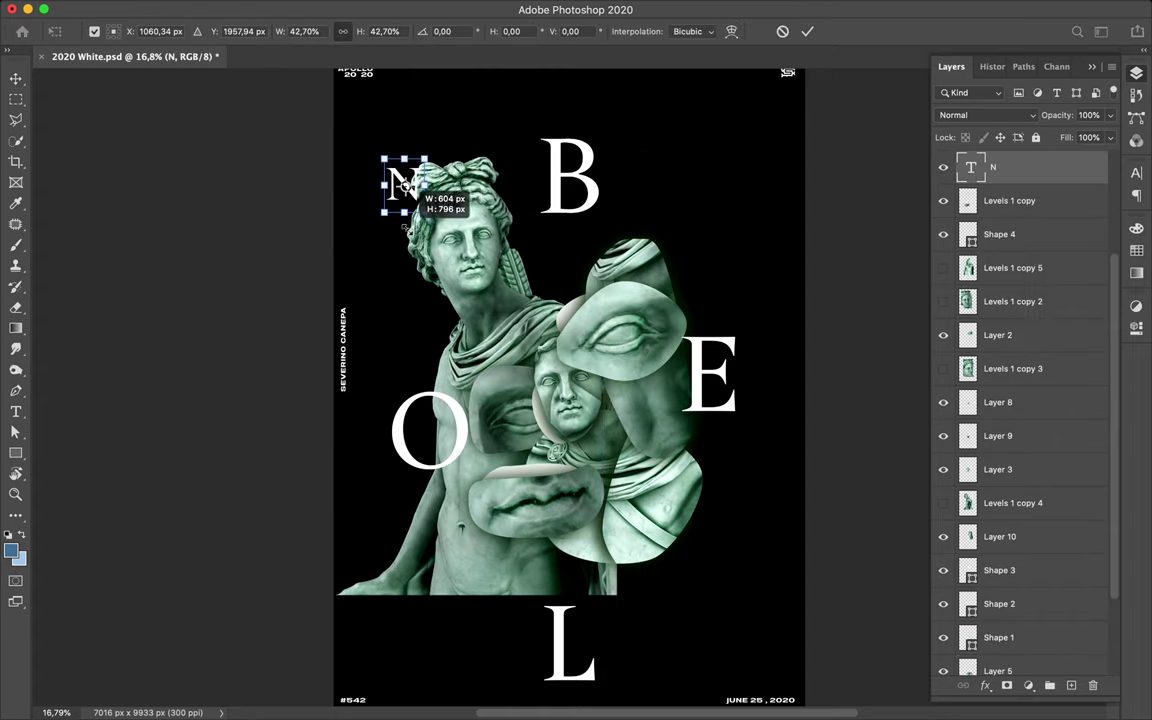
Step: Put the N behind the statue; place the O between Levels 1 layers and shrink it at the shoulder
{"action": "key", "text": "Return"}
{"action": "left_click_drag", "start_coordinate": [993, 168], "coordinate": [1006, 641]}
{"action": "left_click_drag", "start_coordinate": [462, 425], "coordinate": [571, 298]}
{"action": "left_click_drag", "start_coordinate": [1000, 154], "coordinate": [1007, 588]}
{"action": "key", "text": "ctrl+t"}
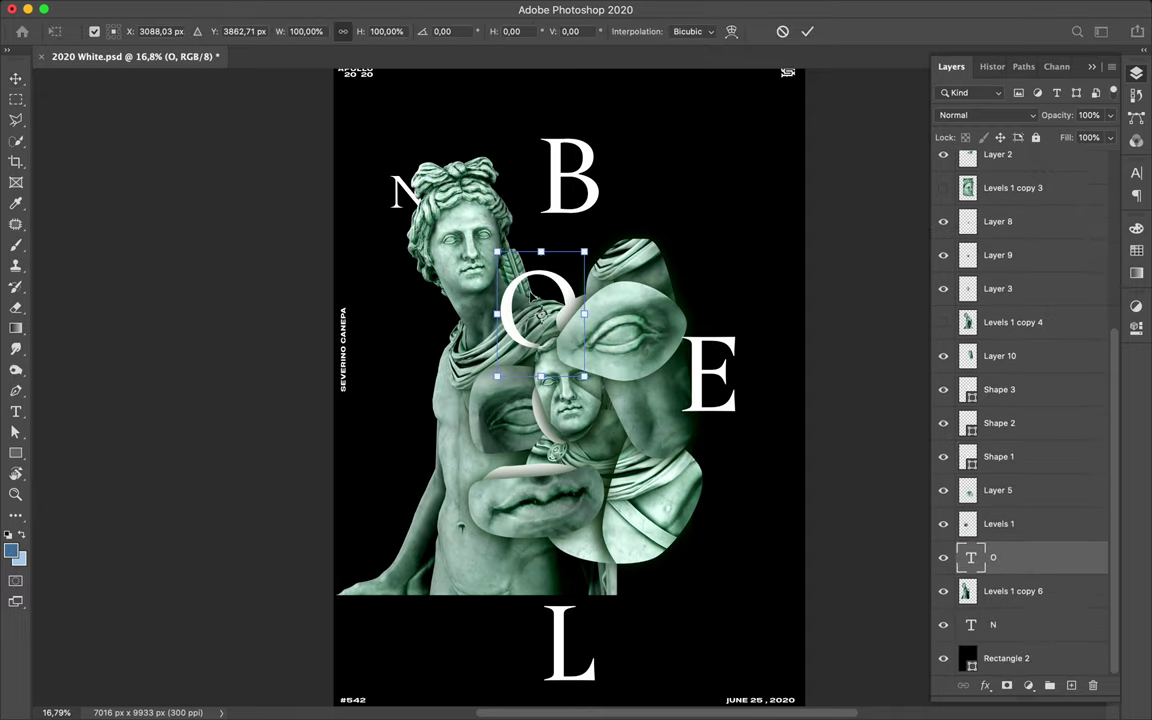
{"action": "left_click_drag", "start_coordinate": [597, 249], "coordinate": [550, 290]}
{"action": "key", "text": "Return"}
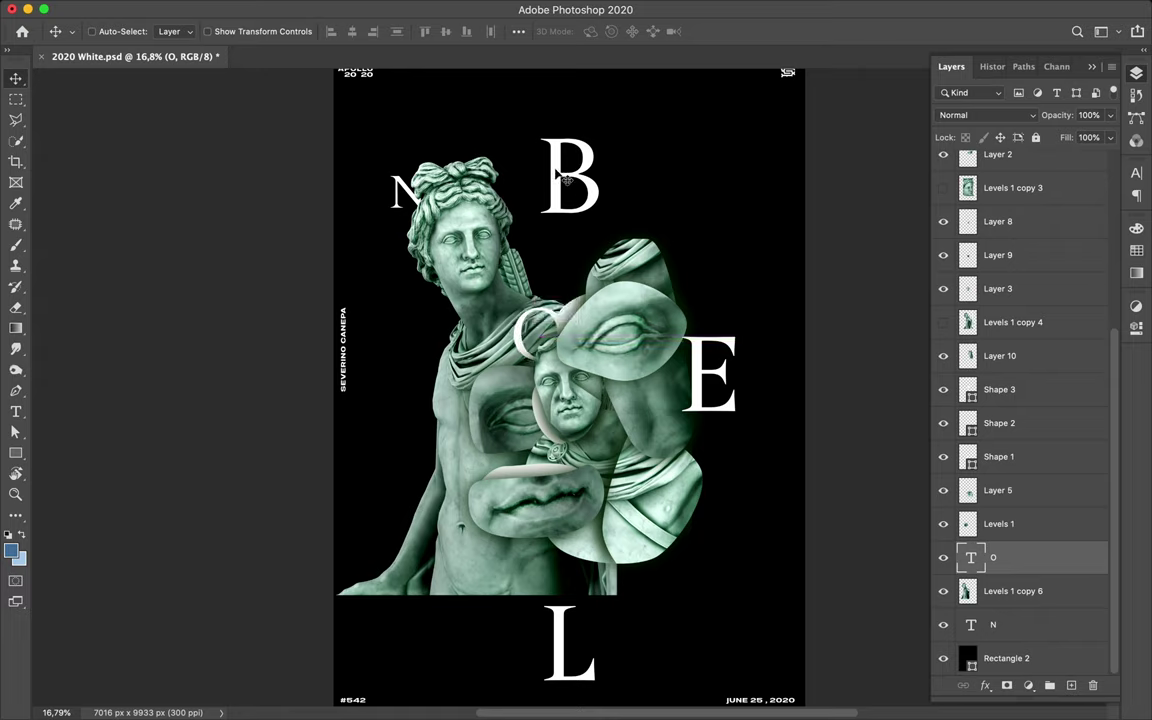
Step: Move the B down right, restack it above Layer 10 and scale it smaller
{"action": "left_click_drag", "start_coordinate": [570, 181], "coordinate": [648, 293]}
{"action": "left_click_drag", "start_coordinate": [1000, 175], "coordinate": [998, 486]}
{"action": "key", "text": "ctrl+t"}
{"action": "left_click_drag", "start_coordinate": [662, 224], "coordinate": [675, 247]}
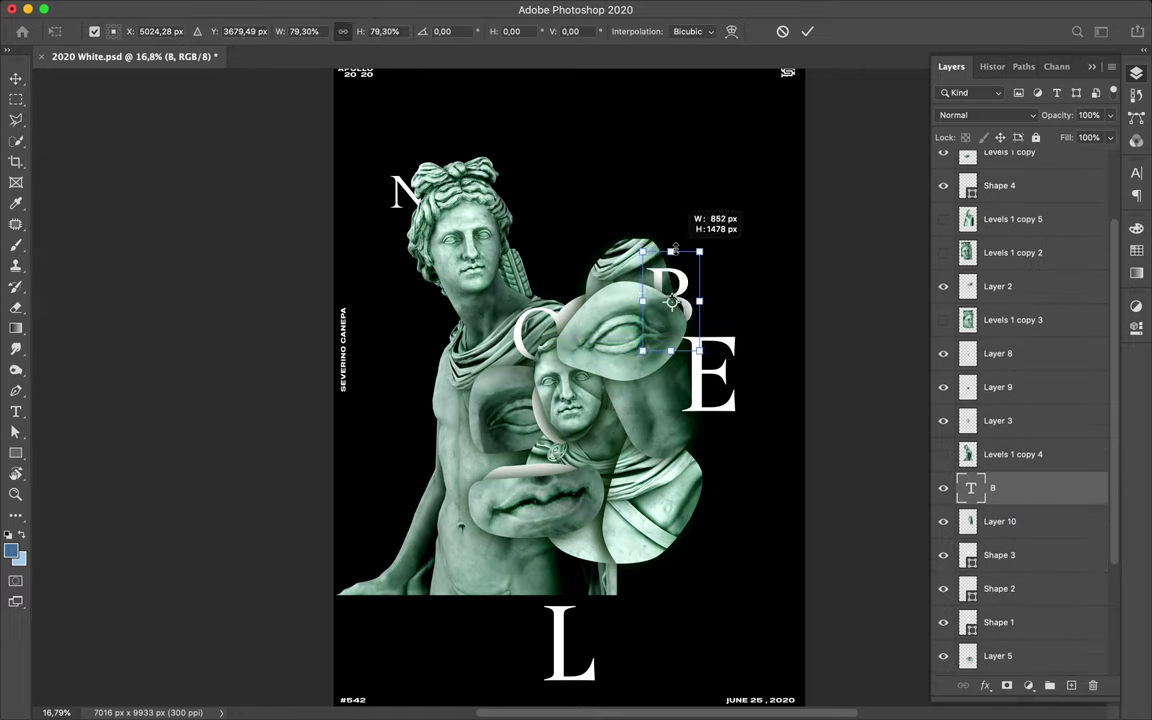
{"action": "key", "text": "Return"}
Step: Drop the E lower right and tuck the L between Layer 9 and Layer 3
{"action": "left_click_drag", "start_coordinate": [700, 383], "coordinate": [723, 523]}
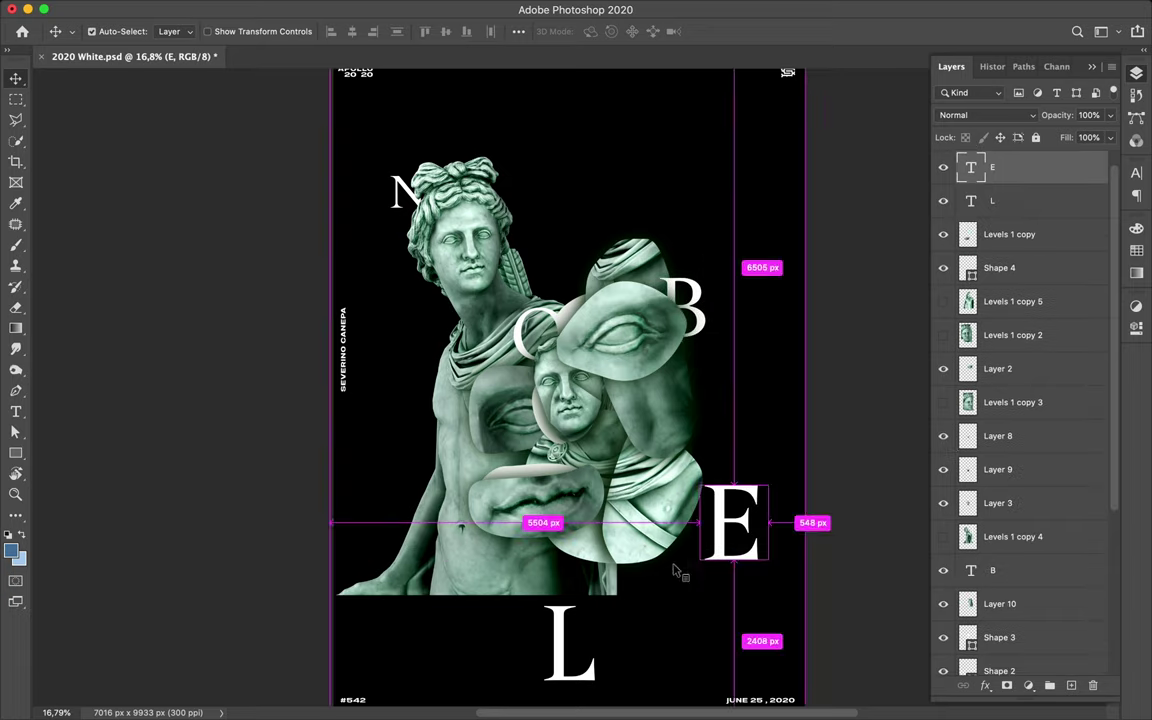
{"action": "mouse_move", "coordinate": [565, 665]}
{"action": "left_mouse_down"}
{"action": "mouse_move", "coordinate": [593, 440]}
{"action": "mouse_move", "coordinate": [602, 450]}
{"action": "left_mouse_up"}
{"action": "key", "text": "ctrl+t"}
{"action": "key", "text": "Return"}
{"action": "left_click_drag", "start_coordinate": [1031, 213], "coordinate": [1019, 486]}
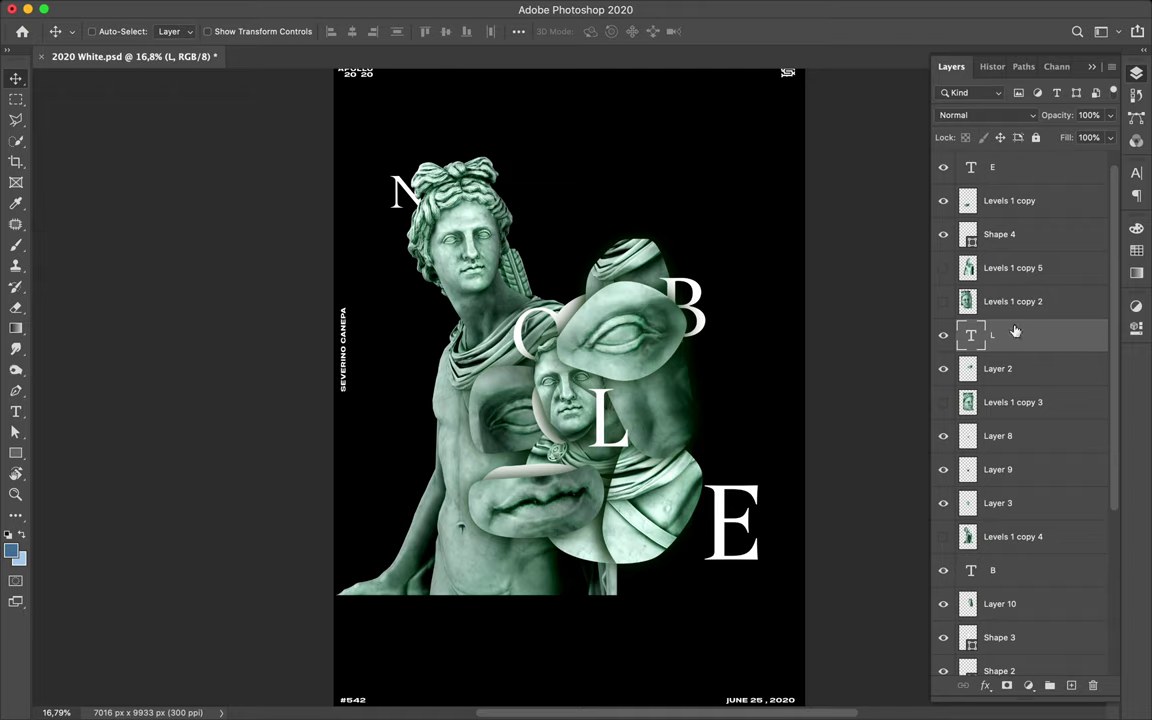
{"action": "mouse_move", "coordinate": [1005, 438]}
{"action": "left_mouse_down"}
{"action": "mouse_move", "coordinate": [991, 457]}
{"action": "mouse_move", "coordinate": [990, 422]}
{"action": "left_mouse_up"}
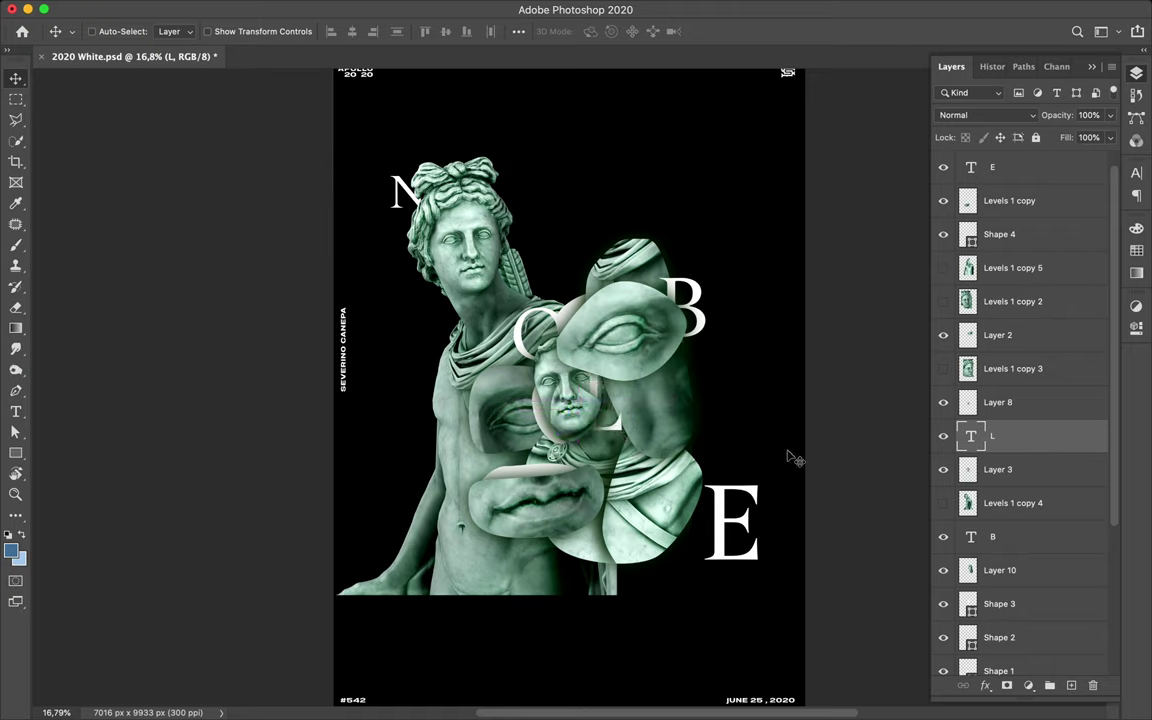
Step: Edit the E text layer and delete the stray Lorem Ipsum text
{"action": "left_click", "coordinate": [735, 527], "text": "ctrl"}
{"action": "double_click", "coordinate": [735, 527]}
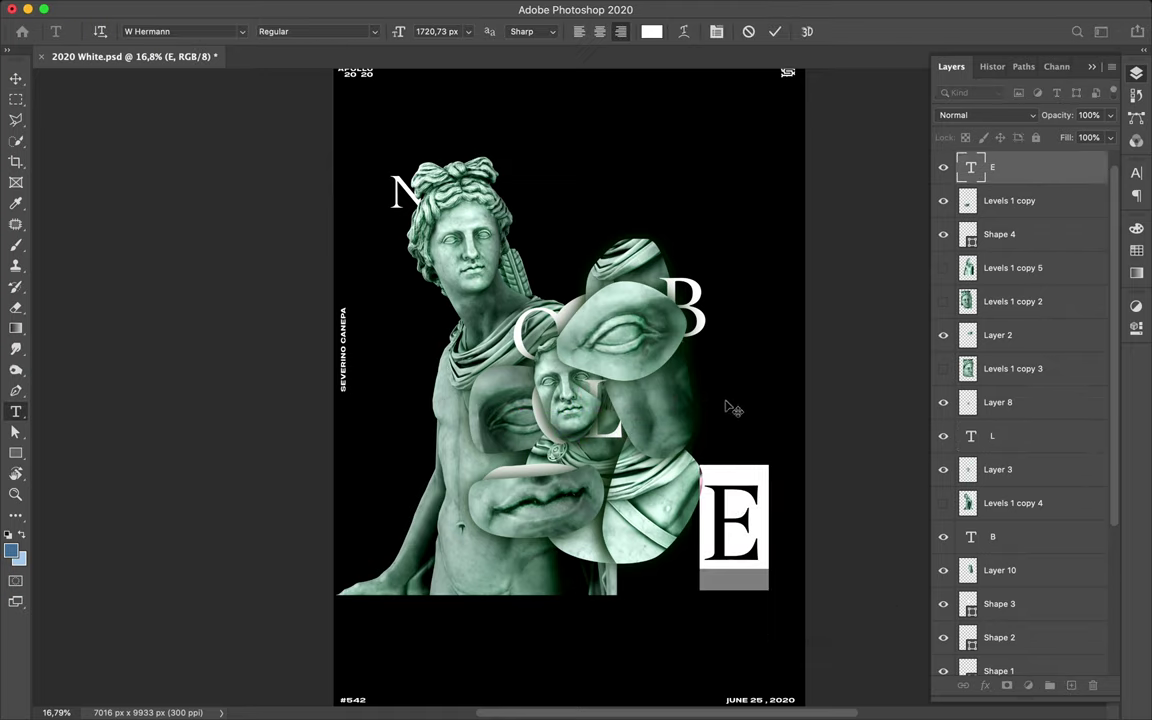
{"action": "key", "text": "Escape"}
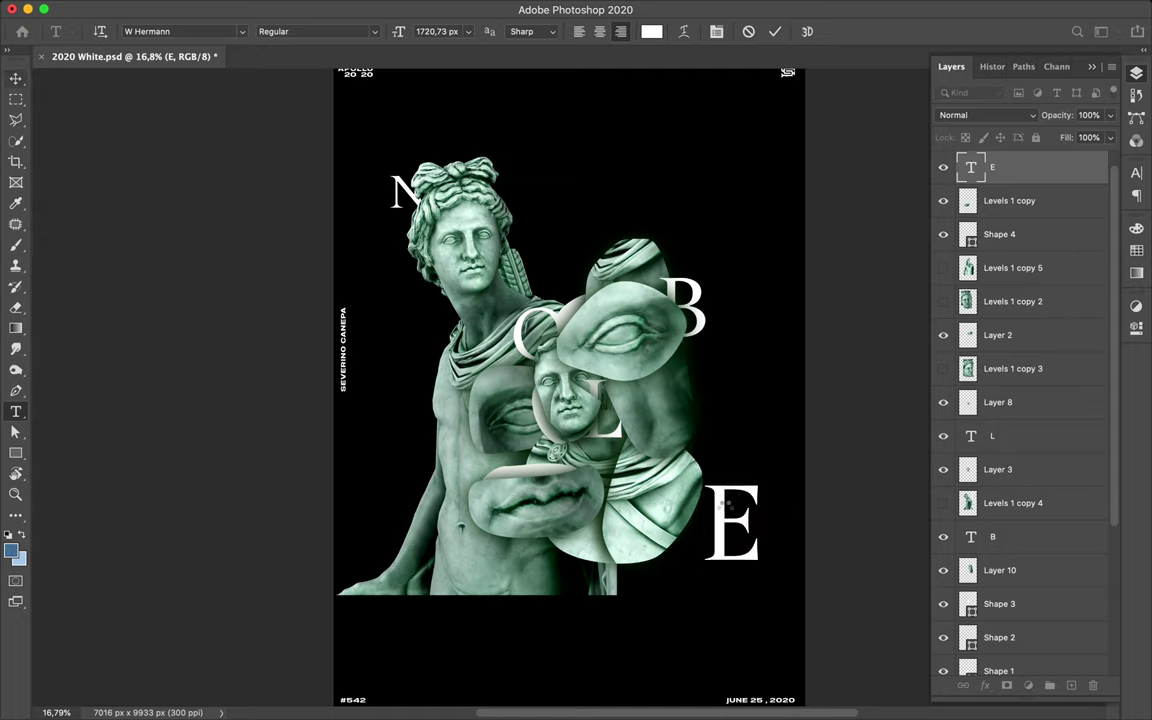
{"action": "left_click", "coordinate": [45, 122]}
{"action": "key", "text": "Escape"}
{"action": "key", "text": "v"}
{"action": "key", "text": "BackSpace"}
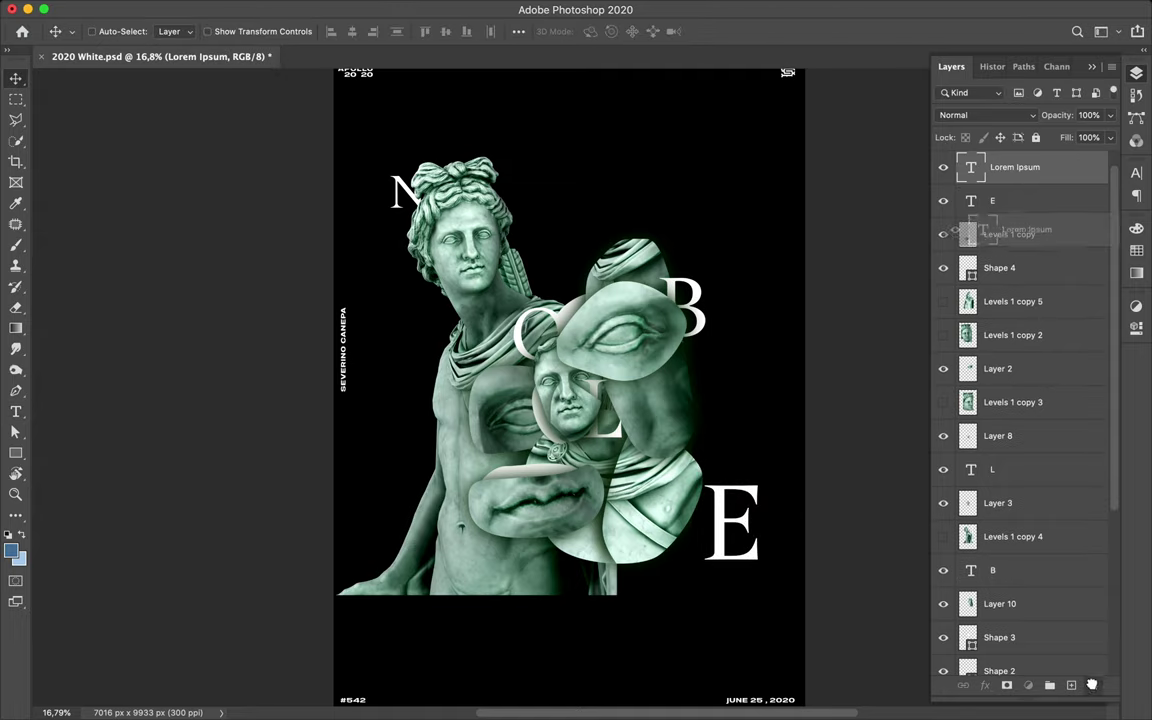
Step: Move the E layer down below Shape 3 and raise the E beside the torso
{"action": "mouse_move", "coordinate": [735, 525]}
{"action": "left_mouse_down"}
{"action": "mouse_move", "coordinate": [690, 520]}
{"action": "mouse_move", "coordinate": [700, 520]}
{"action": "left_mouse_up"}
{"action": "left_click_drag", "start_coordinate": [1005, 167], "coordinate": [1023, 262]}
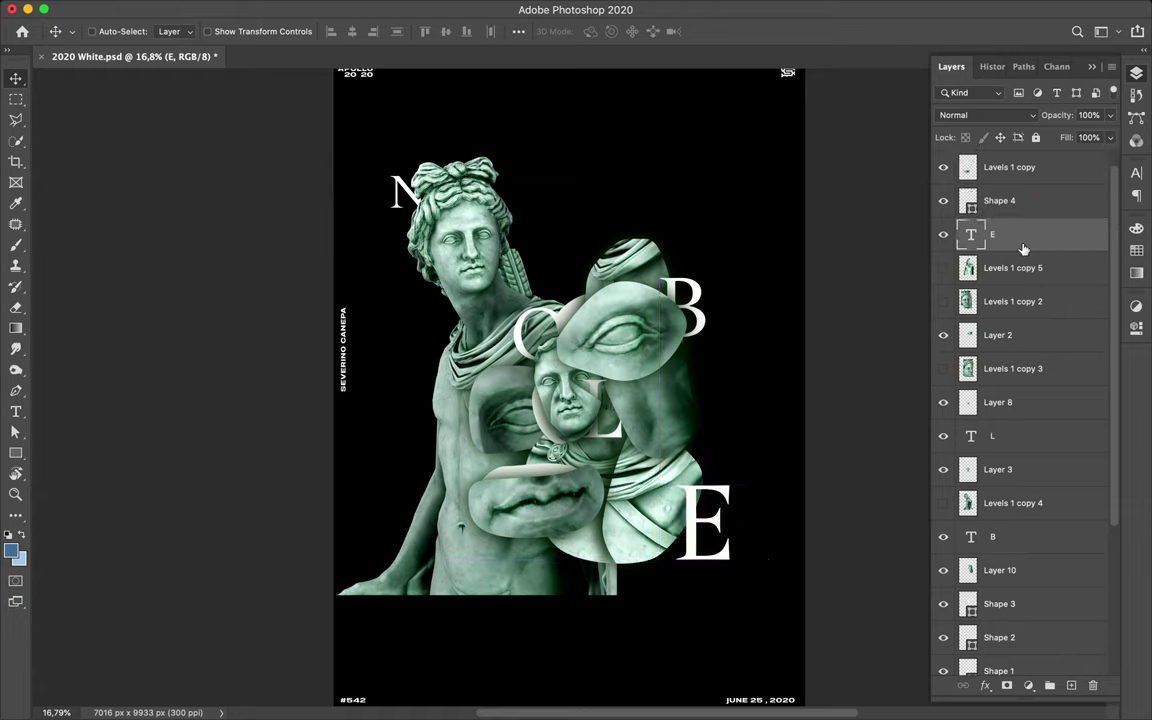
{"action": "left_click_drag", "start_coordinate": [1000, 537], "coordinate": [1018, 442]}
{"action": "scroll", "coordinate": [1018, 442], "scroll_direction": "down", "scroll_amount": 5}
{"action": "left_click_drag", "start_coordinate": [1010, 591], "coordinate": [1012, 613]}
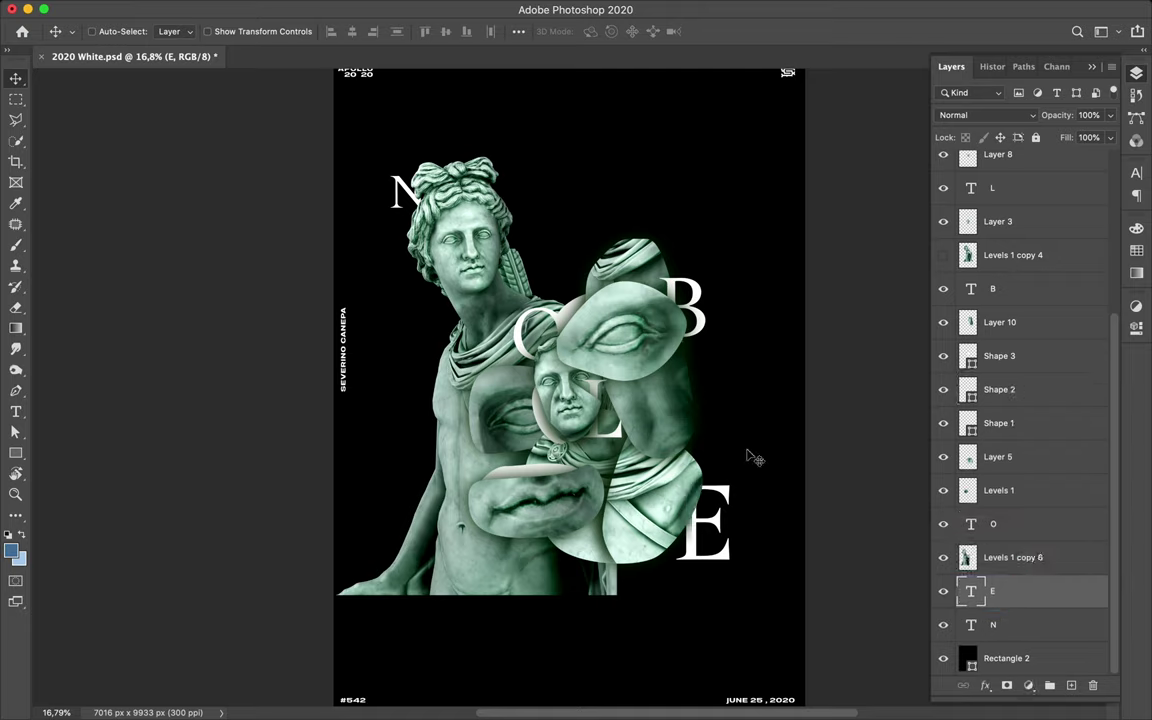
{"action": "mouse_move", "coordinate": [757, 533]}
{"action": "left_mouse_down"}
{"action": "mouse_move", "coordinate": [718, 527]}
{"action": "mouse_move", "coordinate": [728, 427]}
{"action": "mouse_move", "coordinate": [712, 442]}
{"action": "left_mouse_up"}
{"action": "key", "text": "ctrl+z"}
{"action": "key", "text": "ctrl+z"}
{"action": "key", "text": "ctrl+shift+z"}
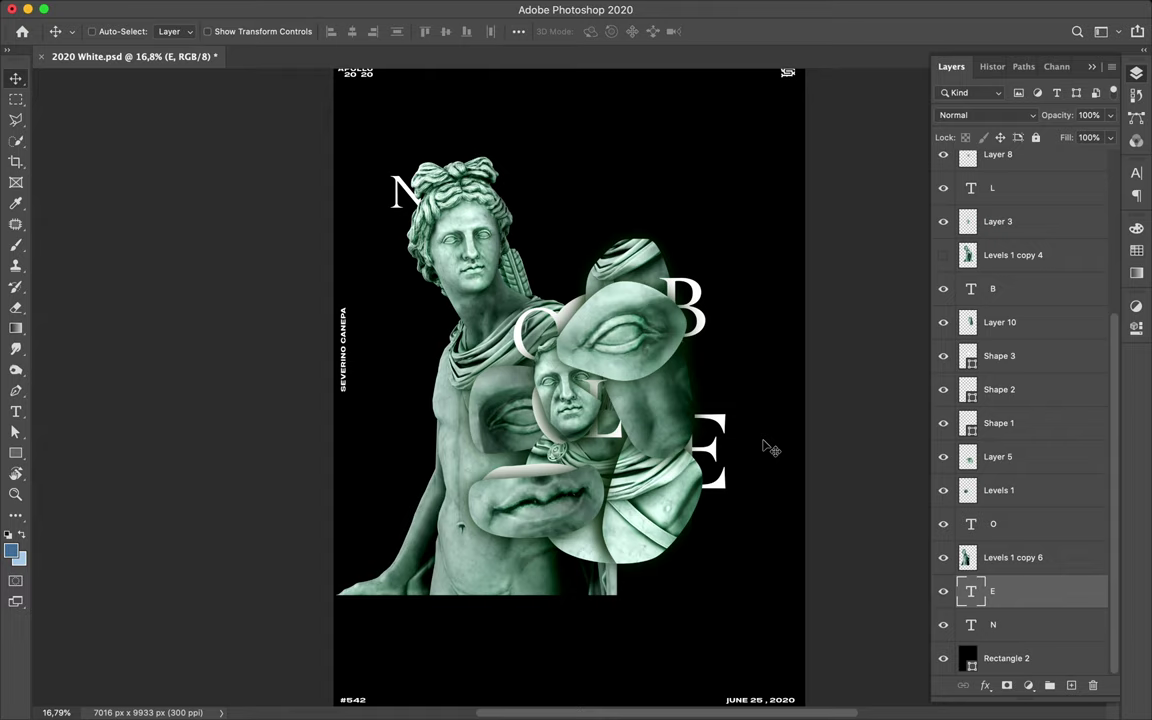
Step: Show the duplicate statue layer and shift it to the right
{"action": "left_click", "coordinate": [470, 313]}
{"action": "left_click", "coordinate": [943, 255]}
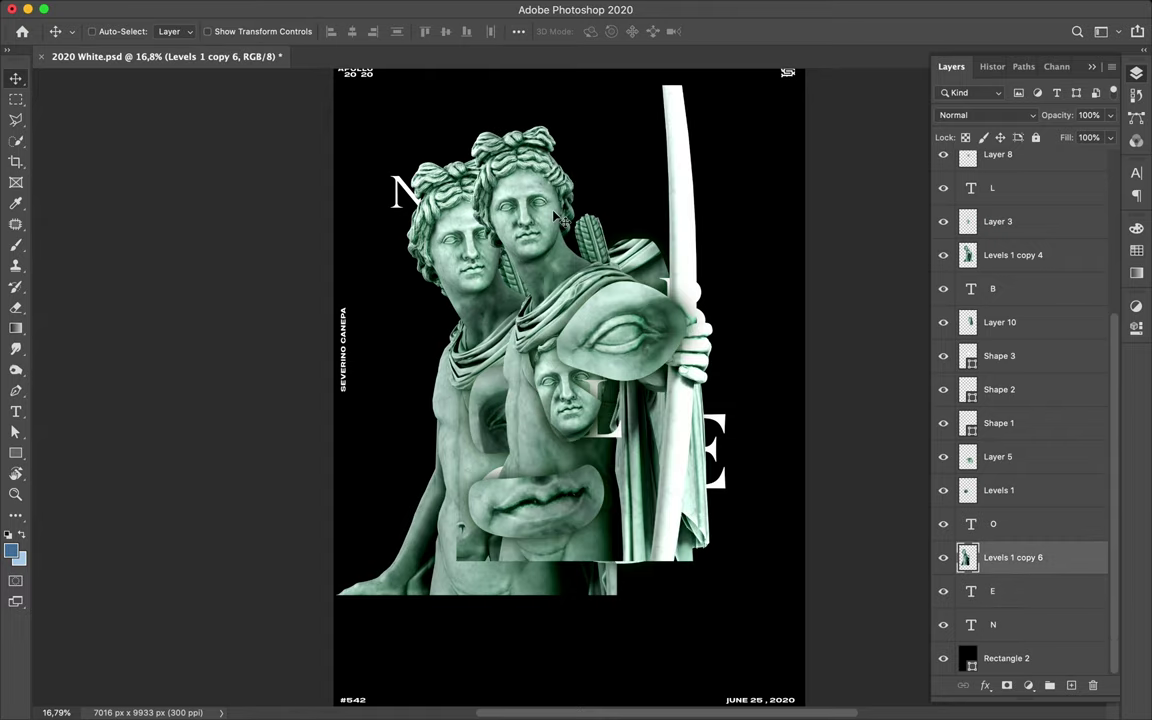
{"action": "left_click_drag", "start_coordinate": [551, 212], "coordinate": [597, 262]}
Step: Cut the statue's face onto its own layer and move it onto the left statue's head
{"action": "key", "text": "p"}
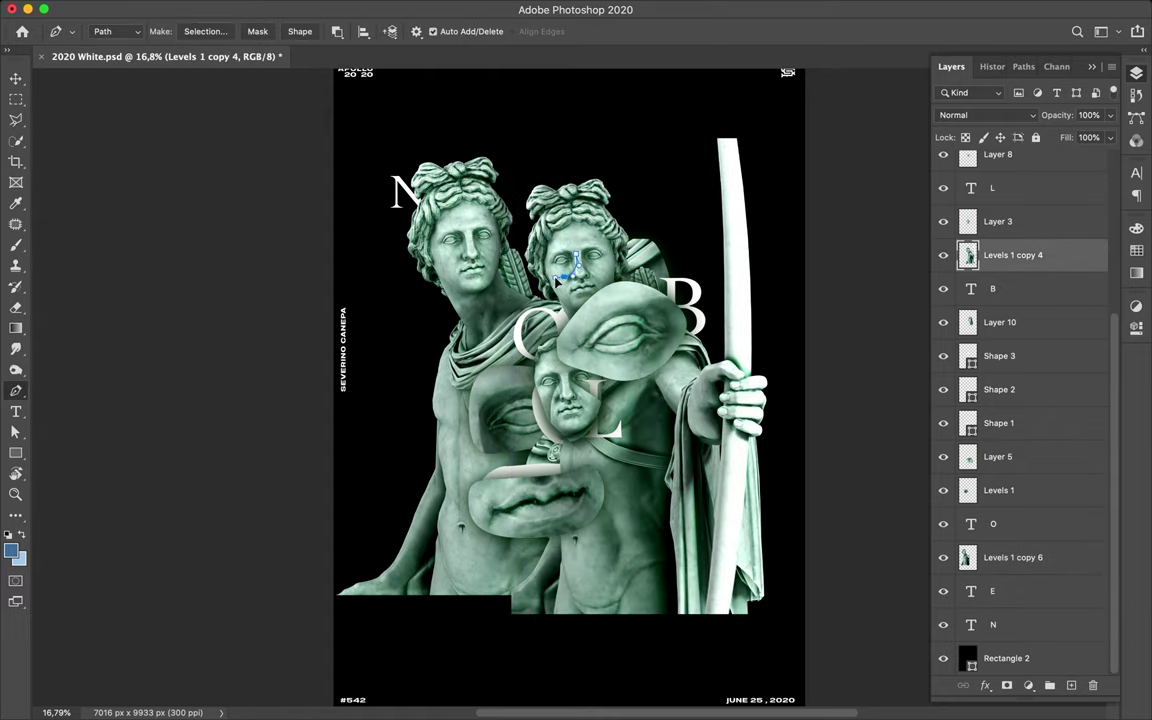
{"action": "right_click", "coordinate": [575, 262]}
{"action": "left_click", "coordinate": [732, 333]}
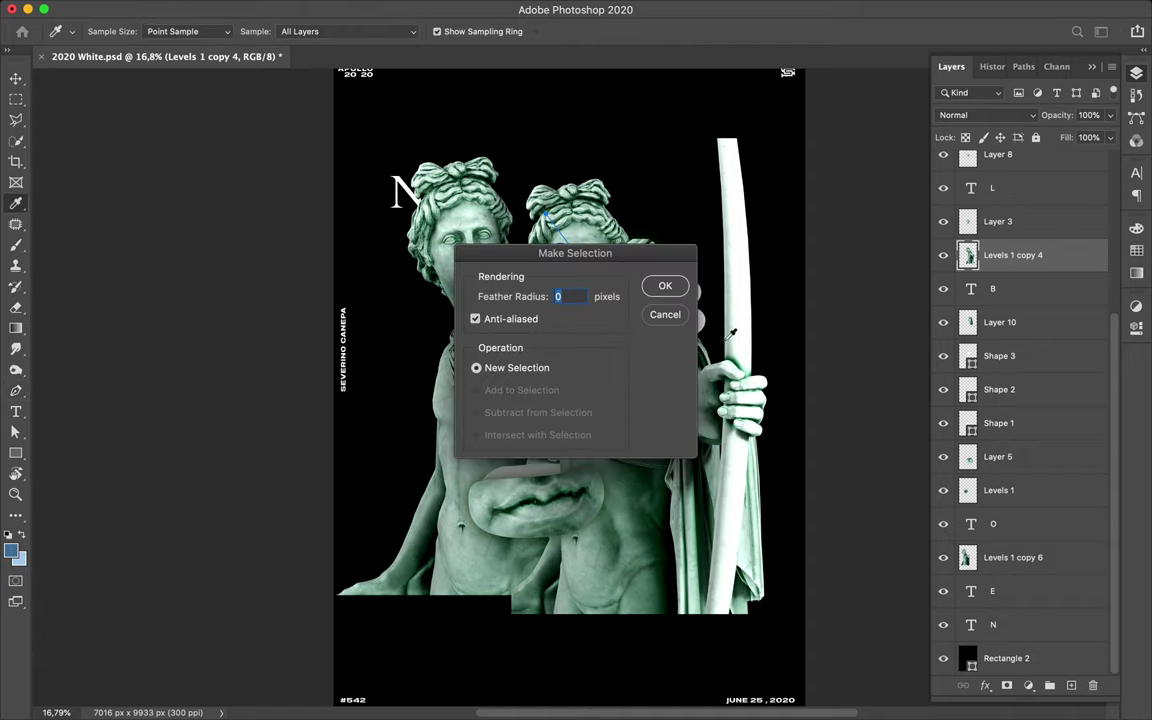
{"action": "left_click", "coordinate": [665, 287]}
{"action": "key", "text": "ctrl+j"}
{"action": "key", "text": "v"}
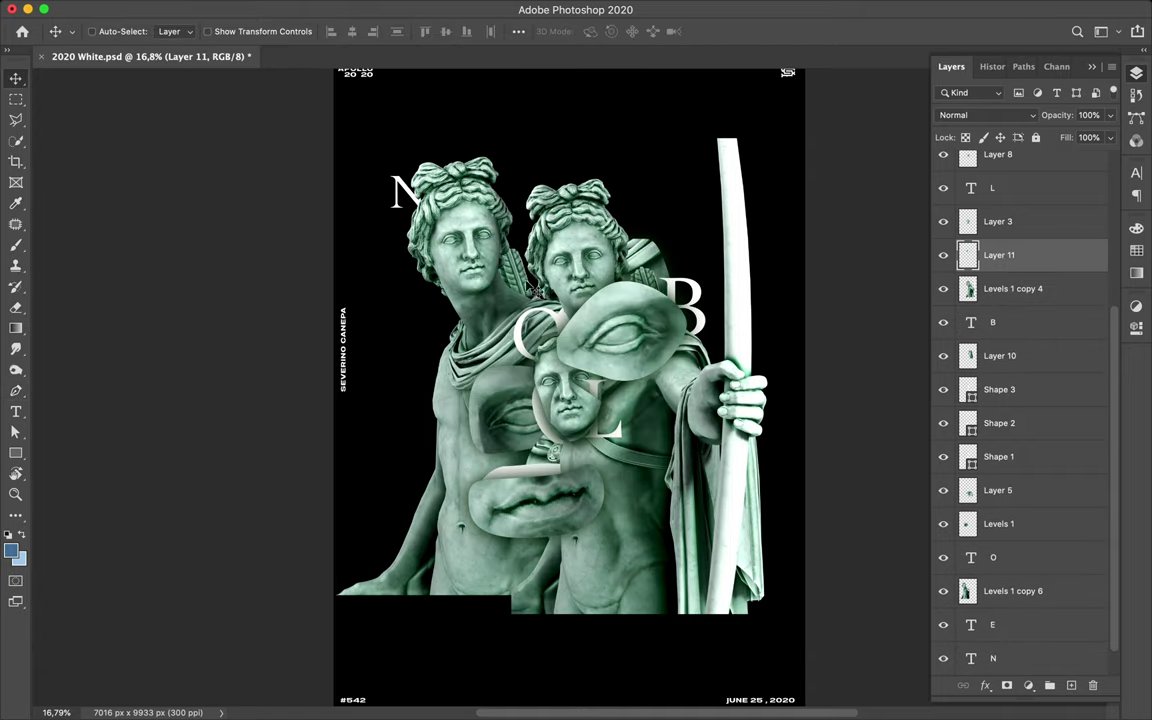
{"action": "left_click_drag", "start_coordinate": [575, 260], "coordinate": [455, 225]}
{"action": "left_click", "coordinate": [977, 290]}
{"action": "key", "text": "ctrl+j"}
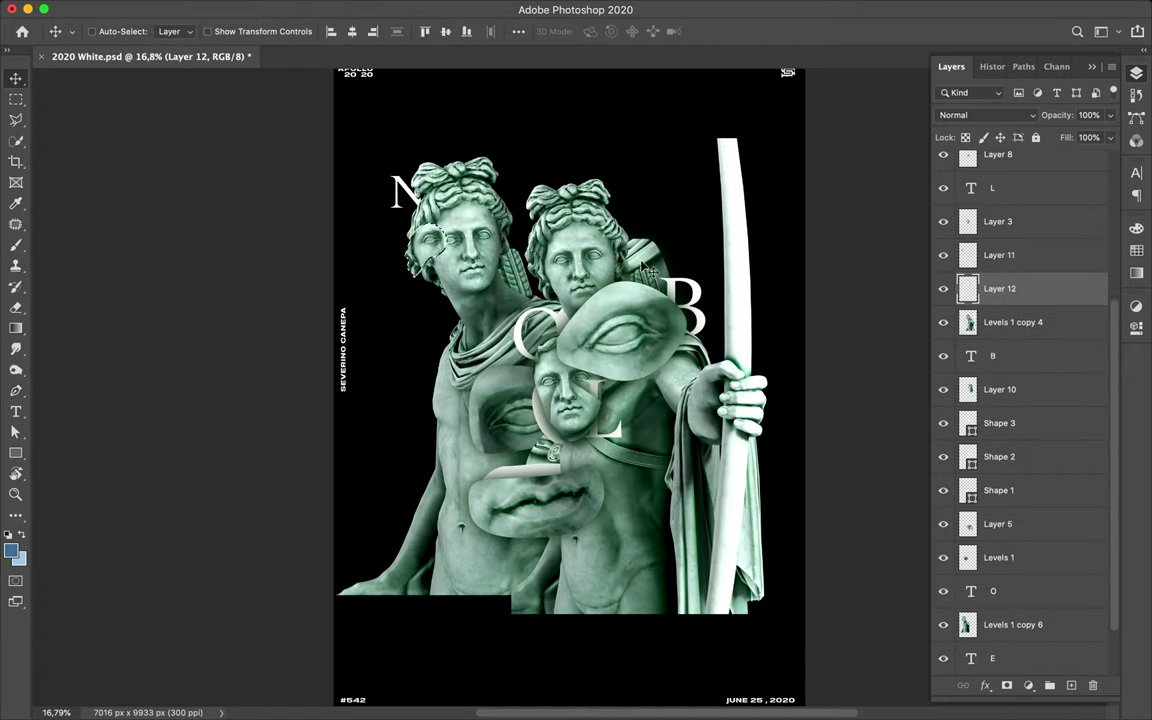
{"action": "left_click", "coordinate": [1138, 250]}
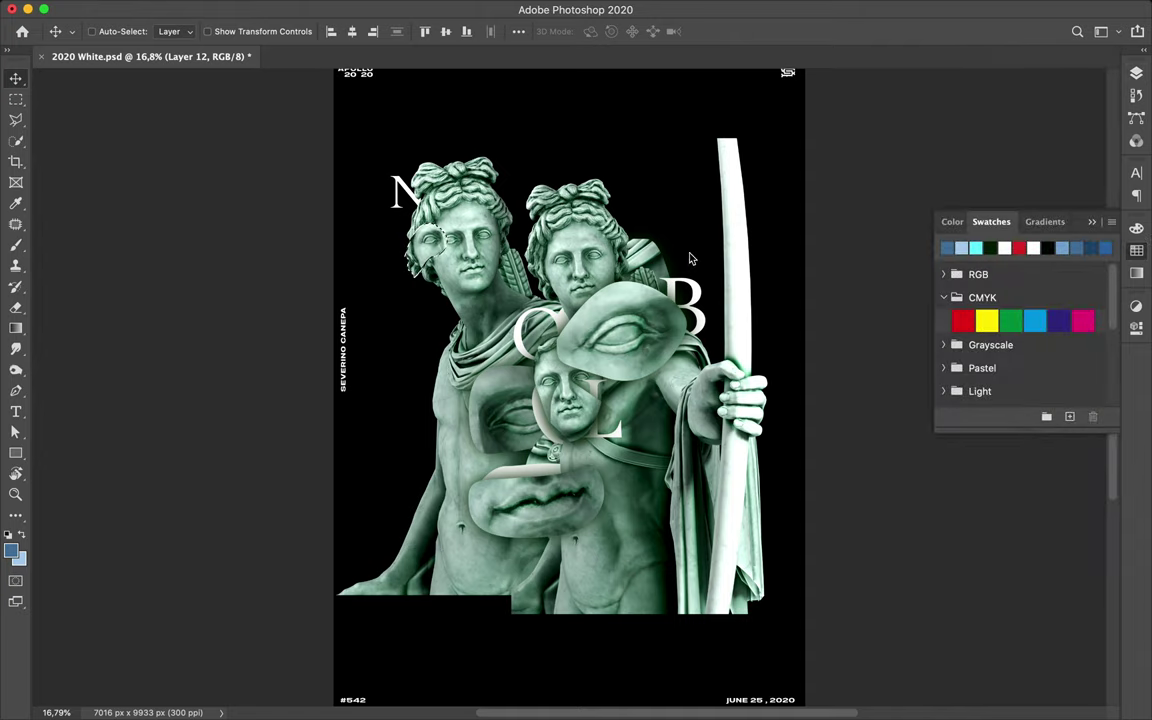
Step: Sample black and paint the face fragment's shadow shape on a new layer
{"action": "key", "text": "i"}
{"action": "left_click", "coordinate": [670, 198]}
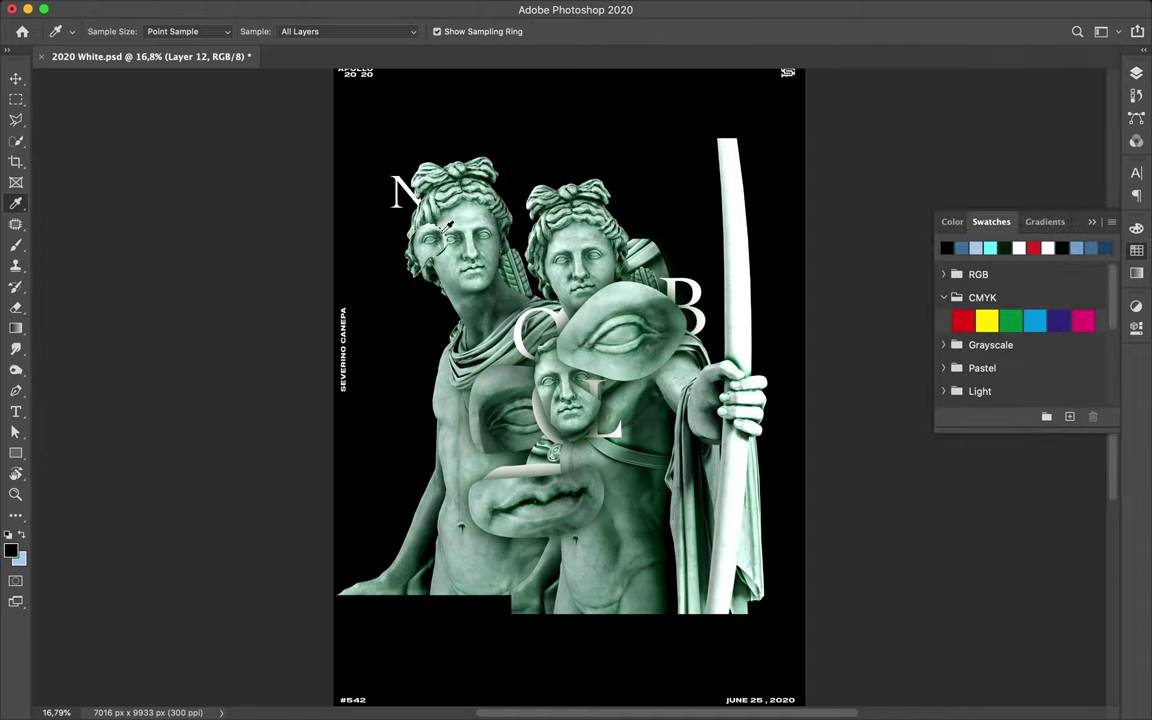
{"action": "key", "text": "b"}
{"action": "right_click", "coordinate": [383, 225]}
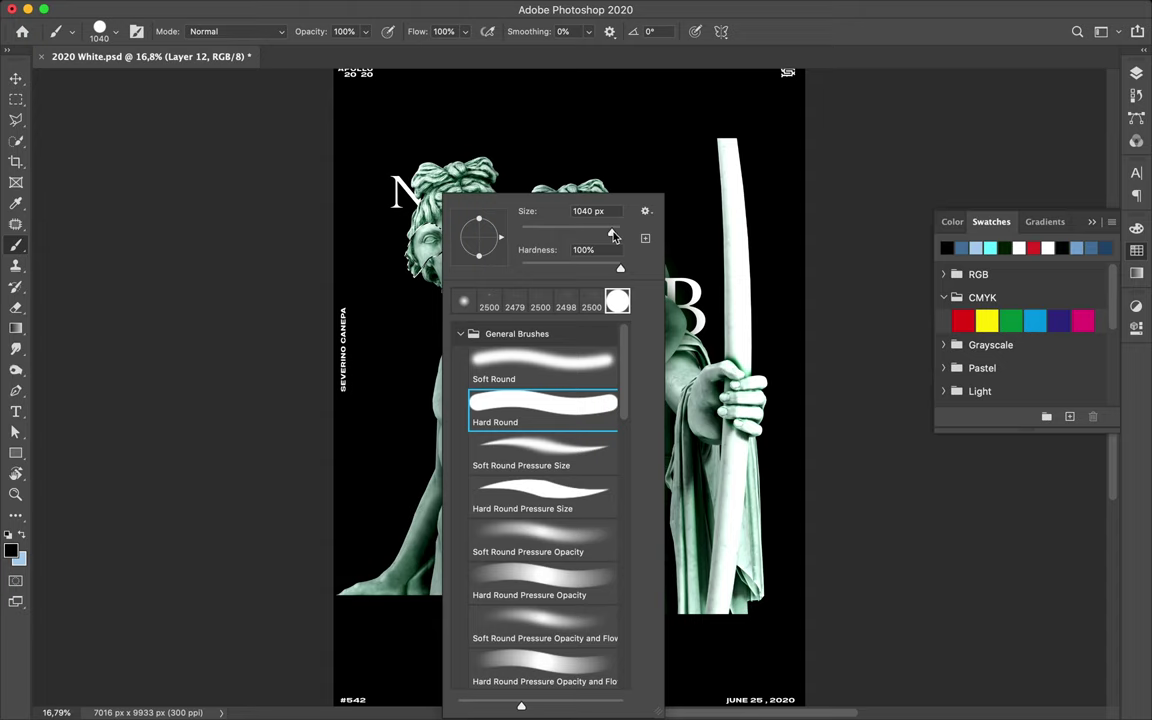
{"action": "key", "text": "Escape"}
{"action": "key", "text": "m"}
{"action": "key", "text": "v"}
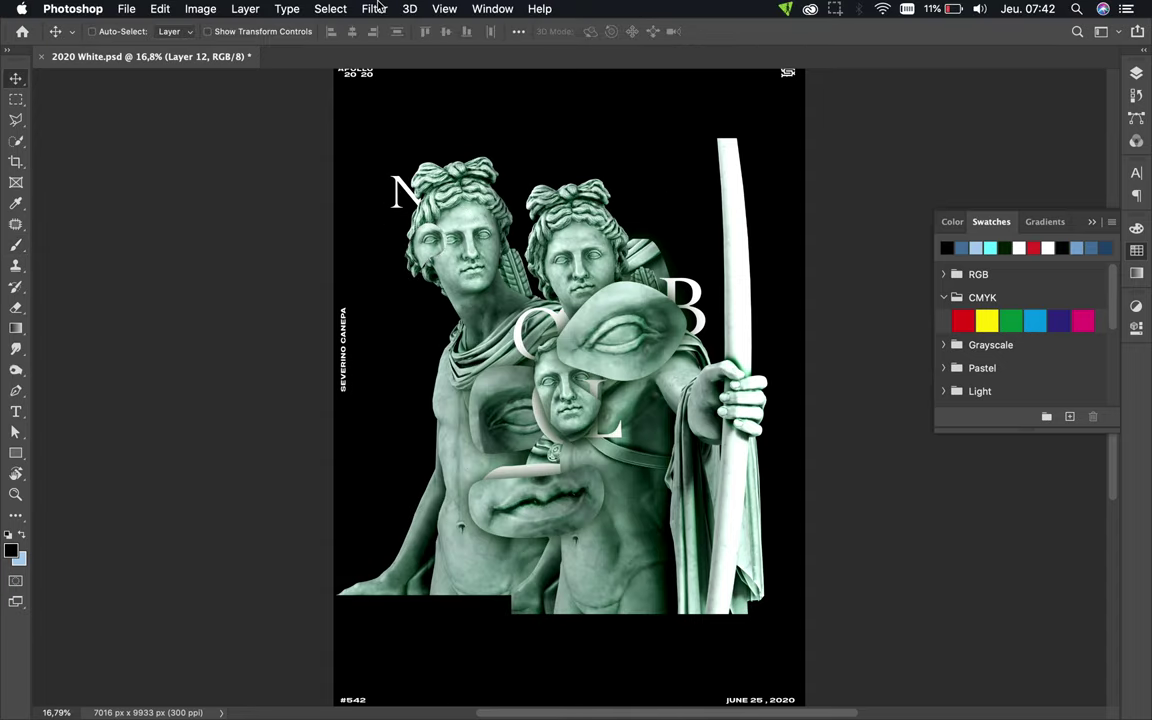
Step: Apply a 97,2-pixel Gaussian Blur to the shadow
{"action": "left_click", "coordinate": [374, 8]}
{"action": "left_click", "coordinate": [690, 259]}
{"action": "left_click_drag", "start_coordinate": [845, 393], "coordinate": [814, 395]}
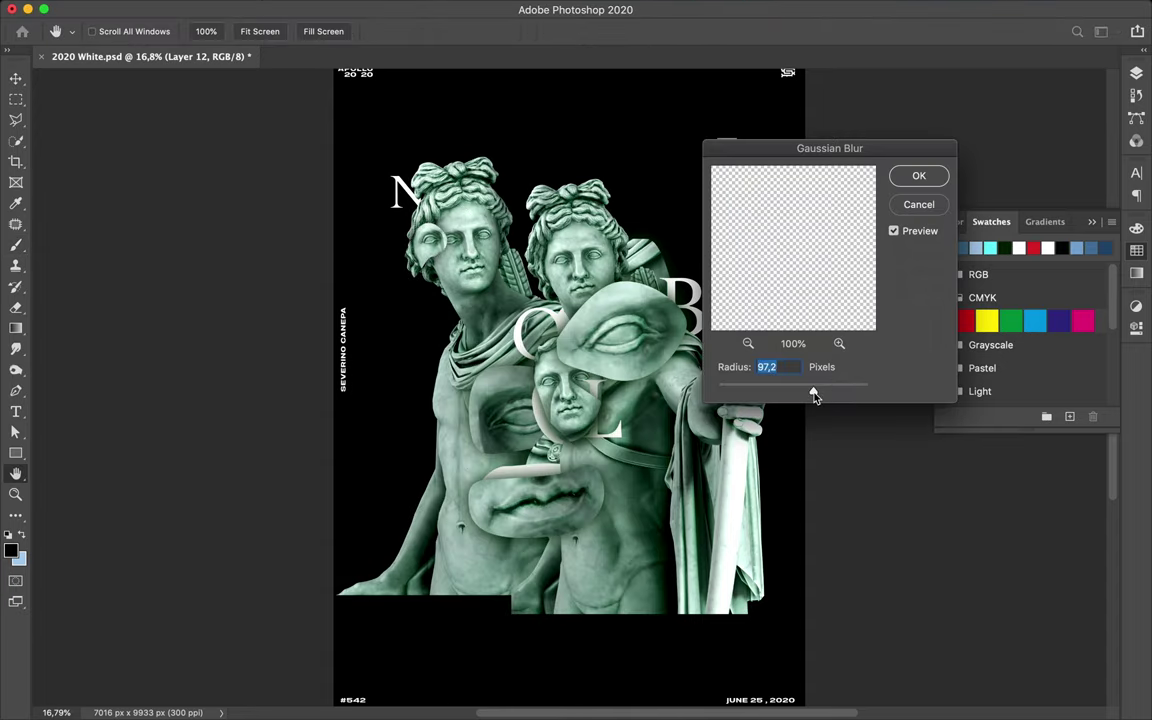
{"action": "left_click", "coordinate": [919, 178]}
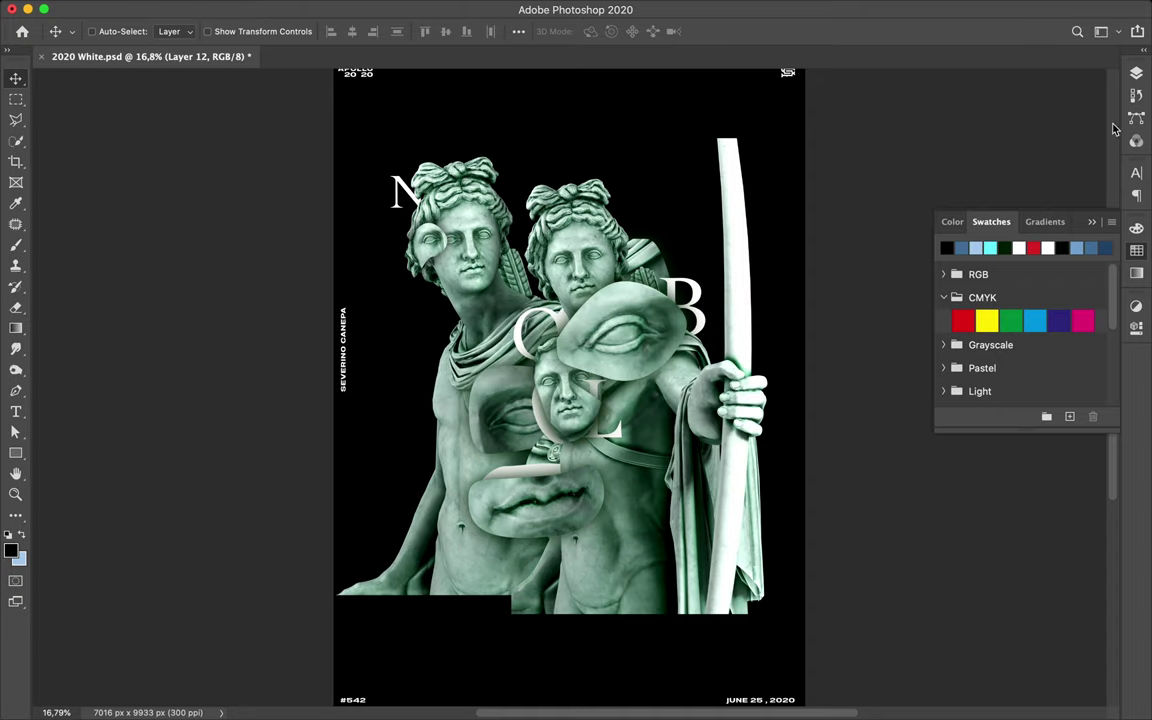
{"action": "key", "text": "F7"}
{"action": "left_click", "coordinate": [1030, 255]}
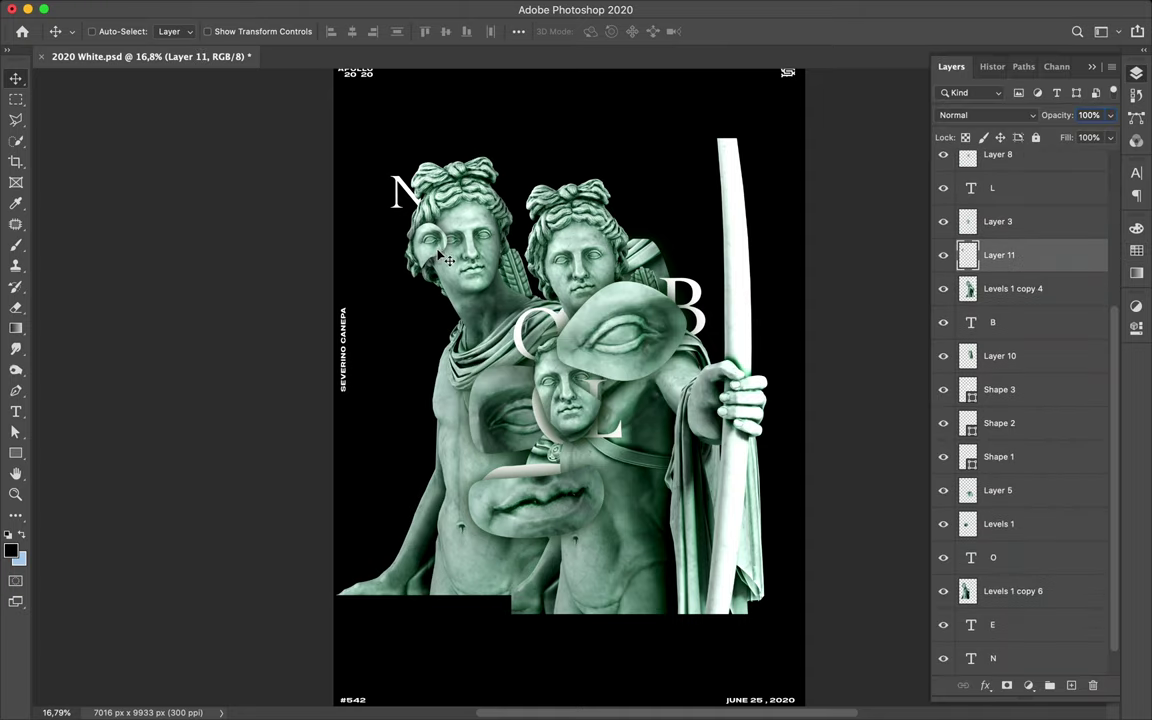
Step: Copy a tall slice of Levels 1 copy 4 onto a new layer and shift it left onto the left statue
{"action": "left_click", "coordinate": [425, 326], "text": "ctrl"}
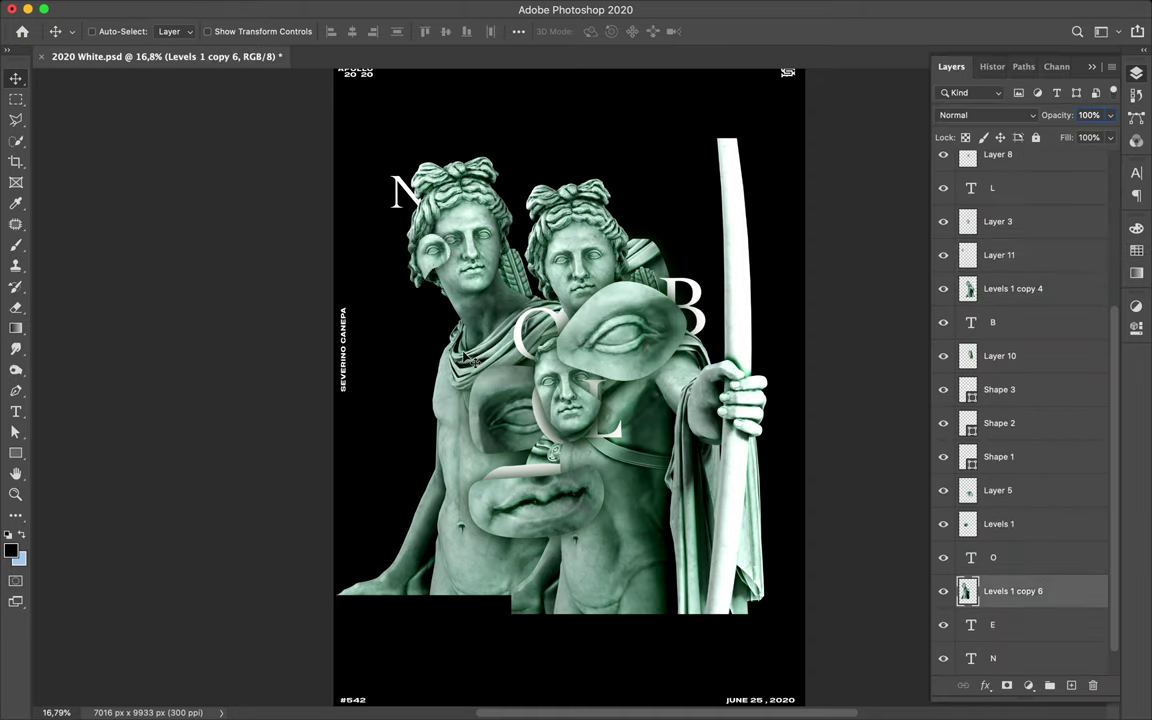
{"action": "key", "text": "p"}
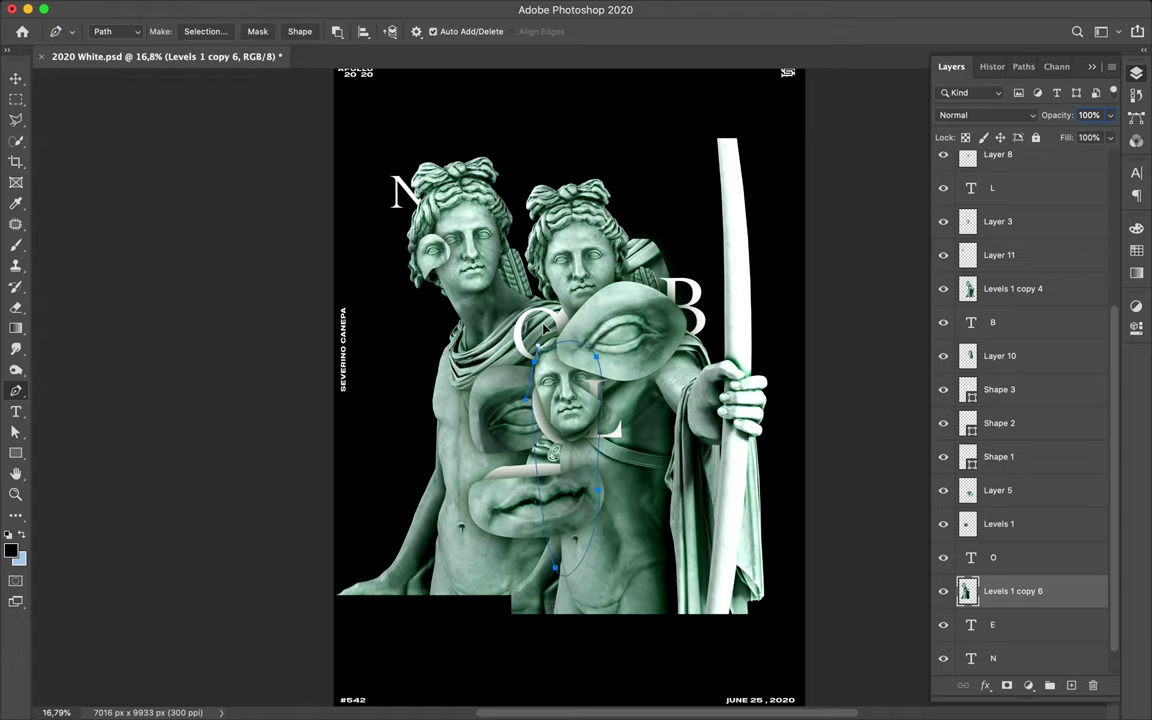
{"action": "left_click", "coordinate": [205, 31]}
{"action": "key", "text": "Return"}
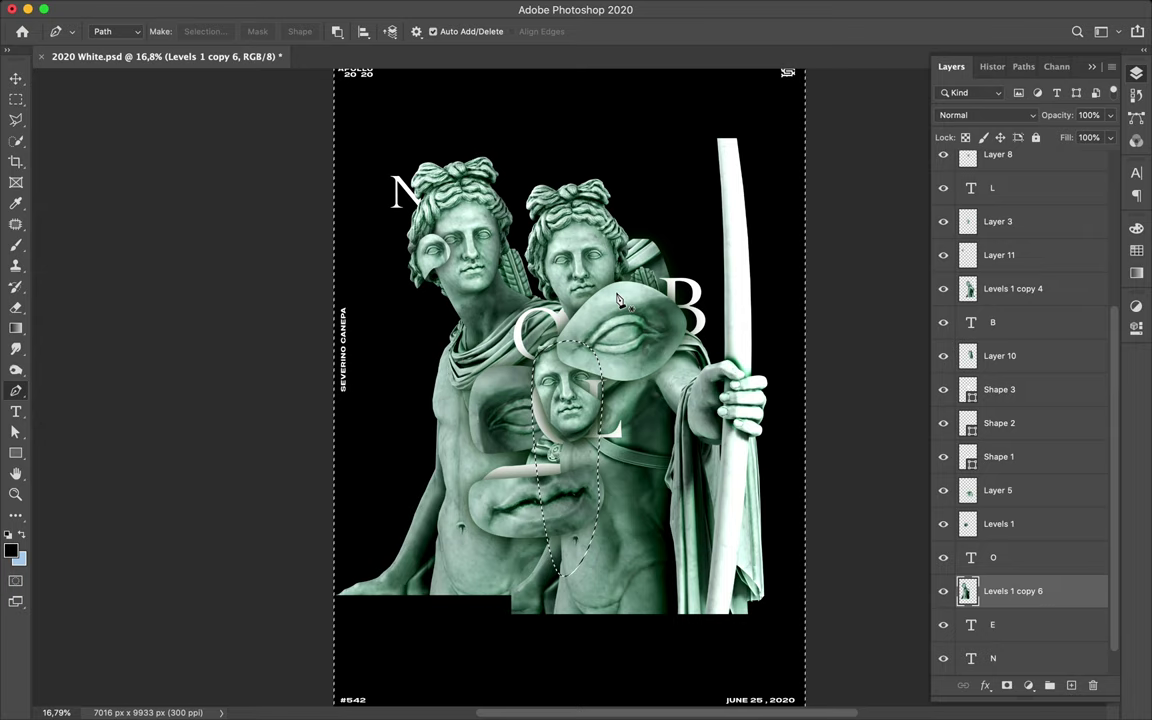
{"action": "left_click", "coordinate": [1013, 288]}
{"action": "key", "text": "ctrl+j"}
{"action": "key", "text": "v"}
{"action": "left_click_drag", "start_coordinate": [583, 440], "coordinate": [445, 433]}
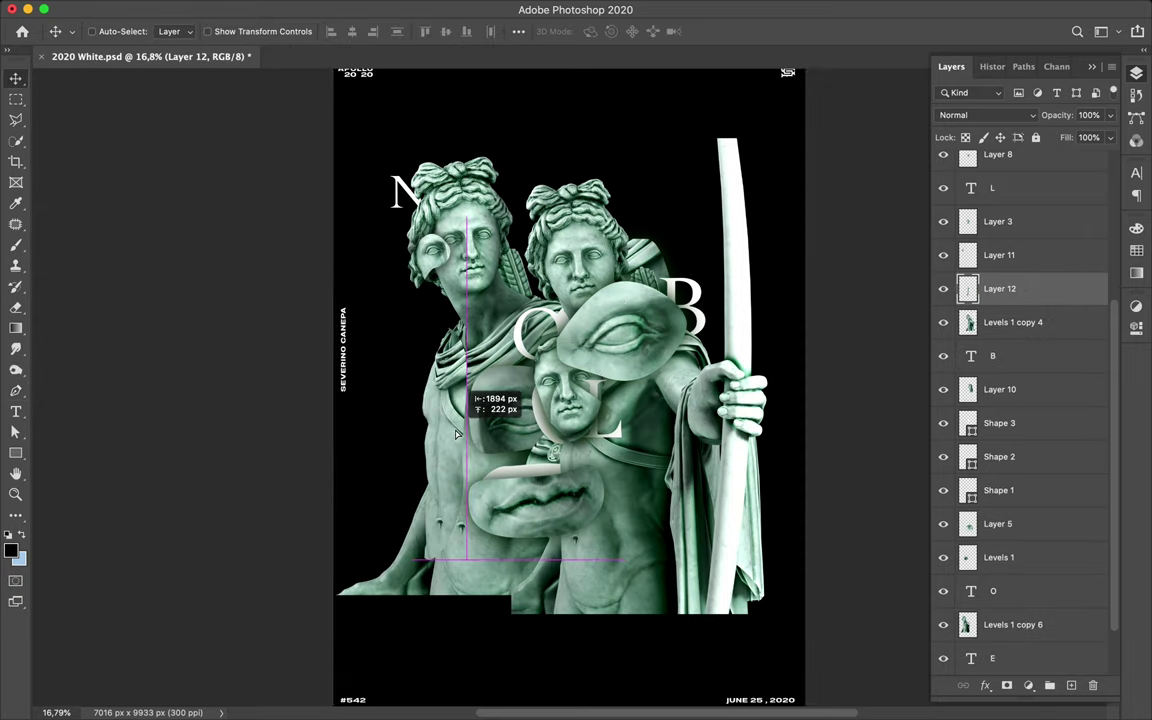
Step: Add a black shadow layer for the slice and soften it with Gaussian Blur
{"action": "left_click", "coordinate": [958, 315]}
{"action": "key", "text": "ctrl+j"}
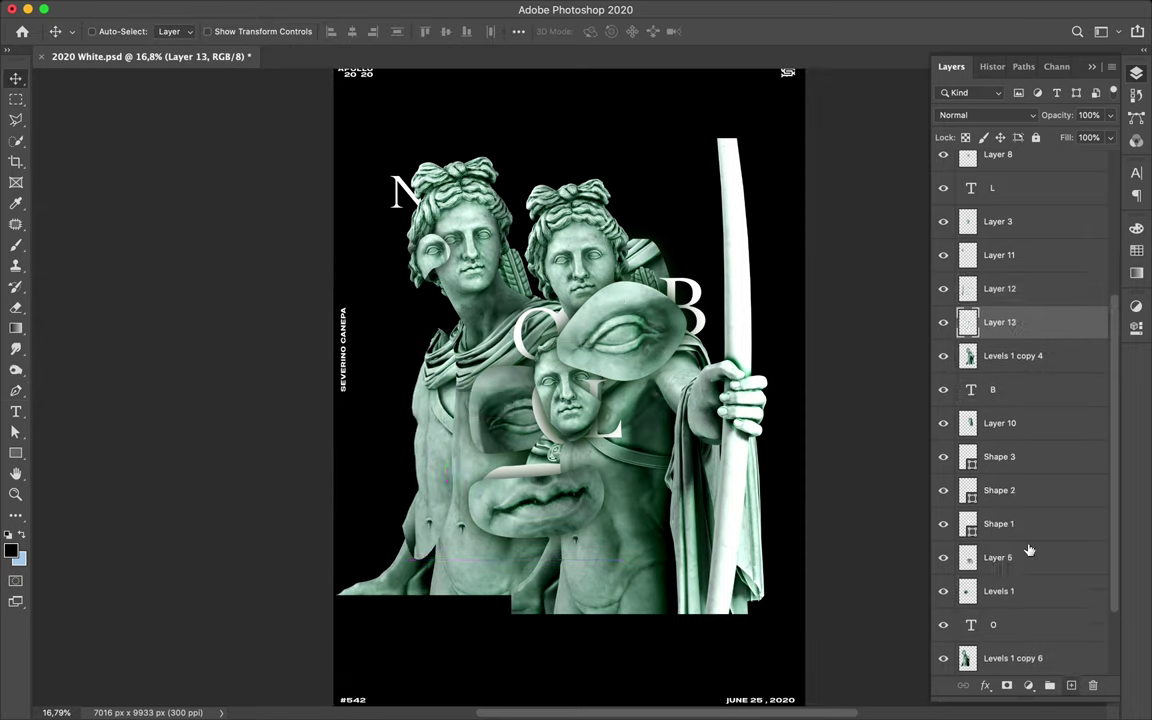
{"action": "key", "text": "b"}
{"action": "key", "text": "m"}
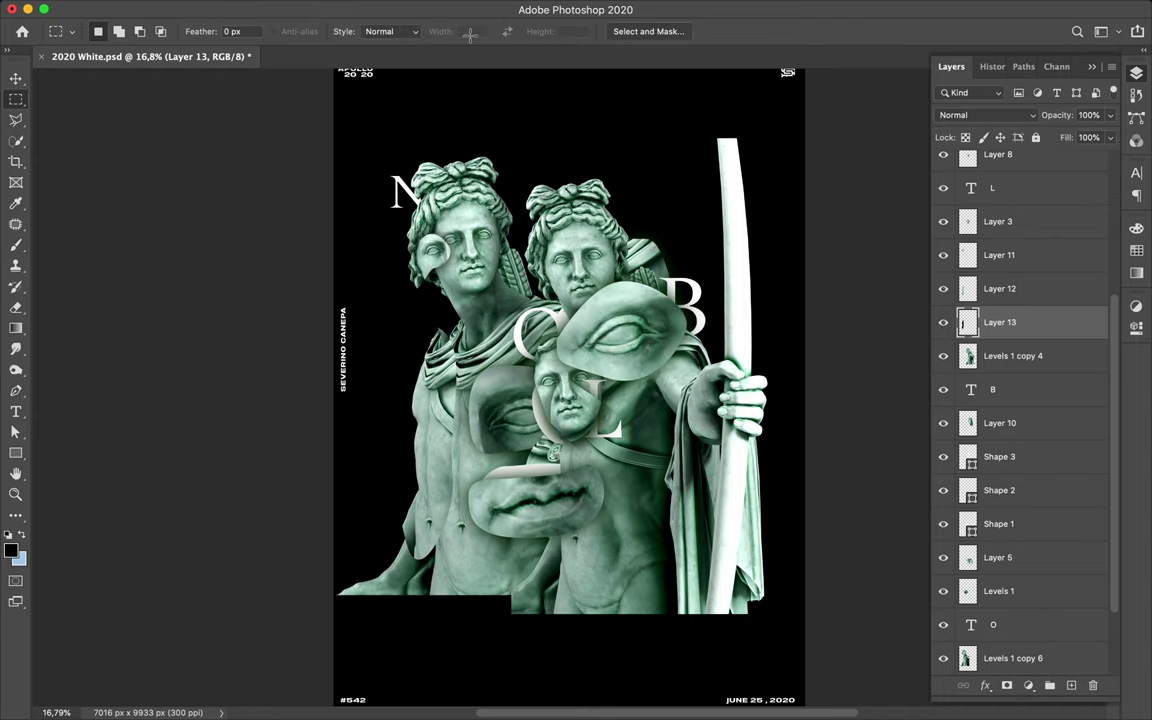
{"action": "left_click", "coordinate": [373, 5]}
{"action": "left_click", "coordinate": [390, 24]}
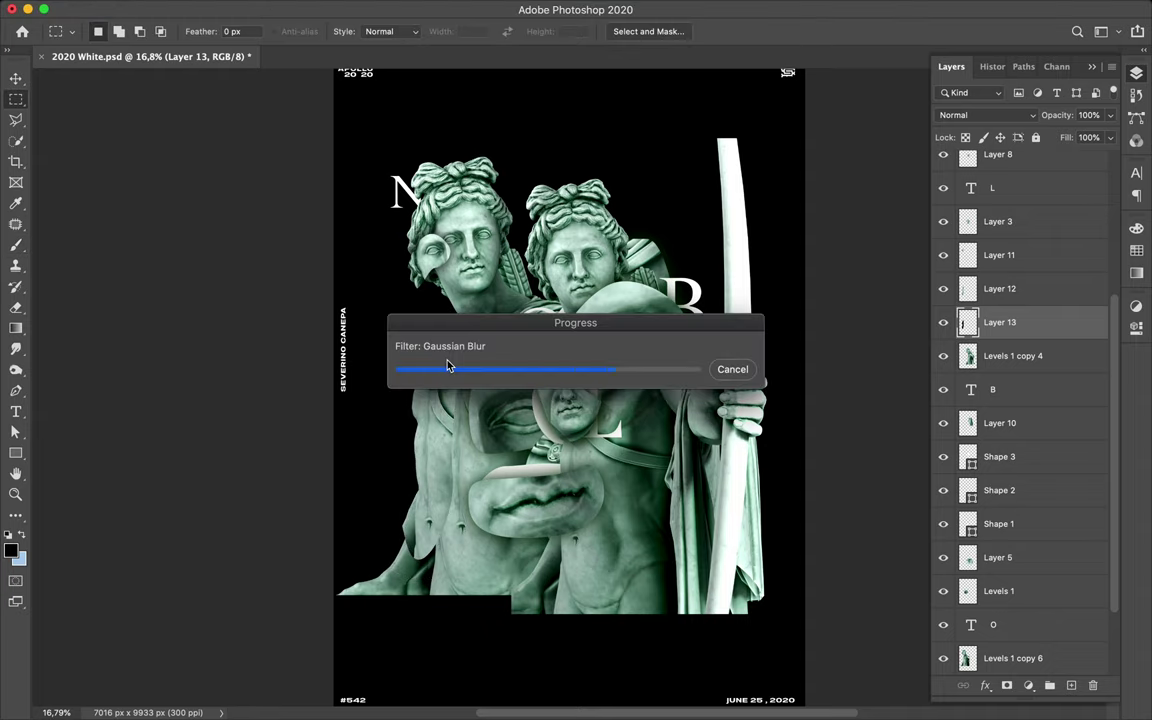
{"action": "key", "text": "v"}
{"action": "left_click", "coordinate": [10, 549]}
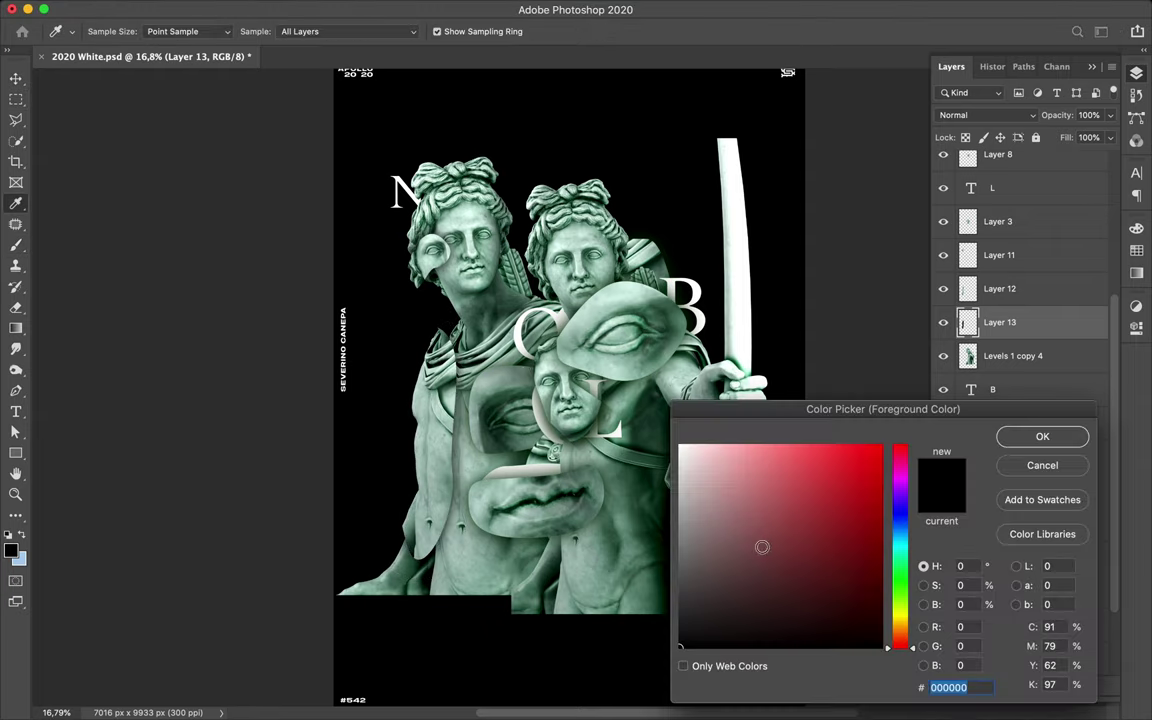
Step: Fill the Rectangle 2 background shape with a dark green swatch
{"action": "left_click", "coordinate": [1027, 462]}
{"action": "key", "text": "Delete"}
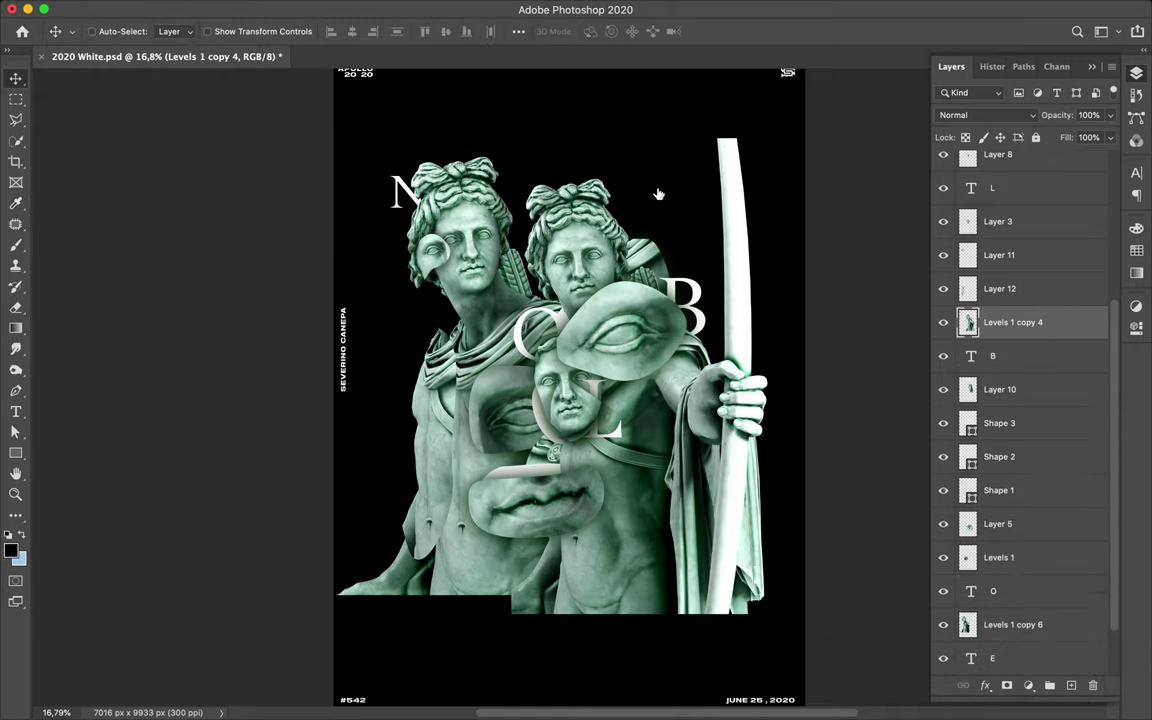
{"action": "key", "text": "i"}
{"action": "left_click", "coordinate": [598, 448]}
{"action": "key", "text": "a"}
{"action": "left_click", "coordinate": [399, 116]}
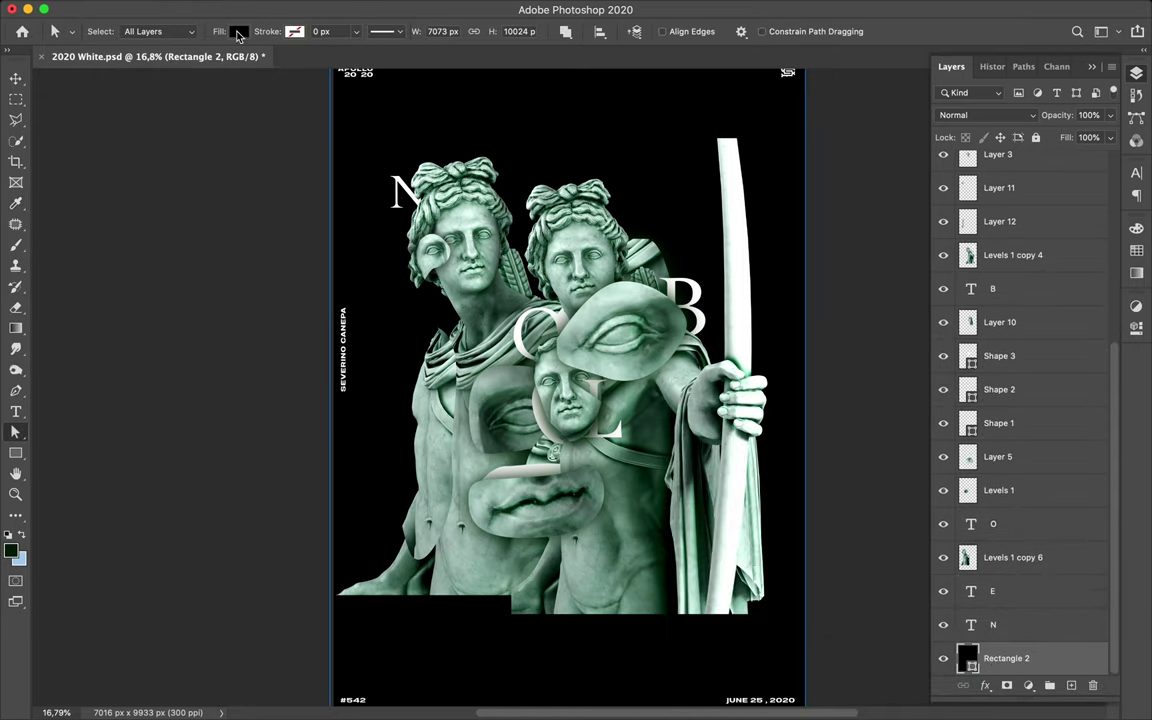
{"action": "left_click", "coordinate": [237, 31]}
{"action": "left_click", "coordinate": [139, 113]}
Step: Undo twice to restore the deleted Layer 13 shadow and its selection
{"action": "key", "text": "v"}
{"action": "key", "text": "ctrl+z"}
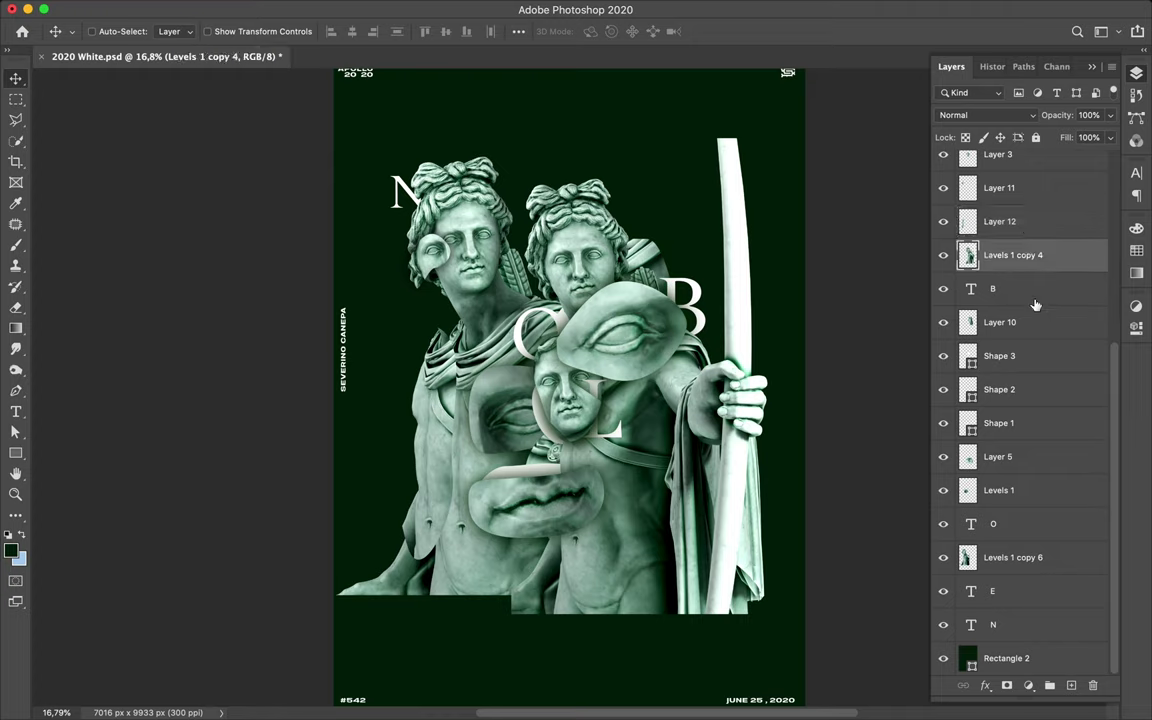
{"action": "key", "text": "ctrl+z"}
{"action": "key", "text": "b"}
{"action": "key", "text": "m"}
{"action": "left_click", "coordinate": [580, 440]}
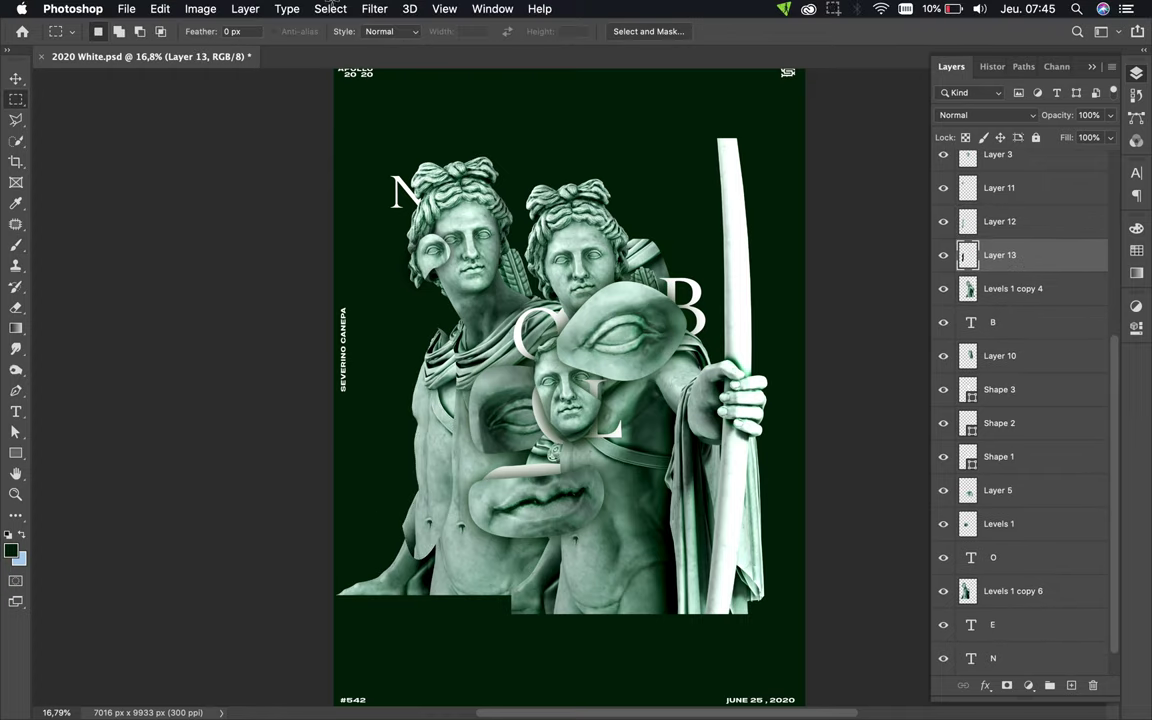
Step: Reapply Gaussian Blur to the shadow and merge Layer 12 with its shadow
{"action": "left_click", "coordinate": [198, 8]}
{"action": "key", "text": "Escape"}
{"action": "key", "text": "ctrl+f"}
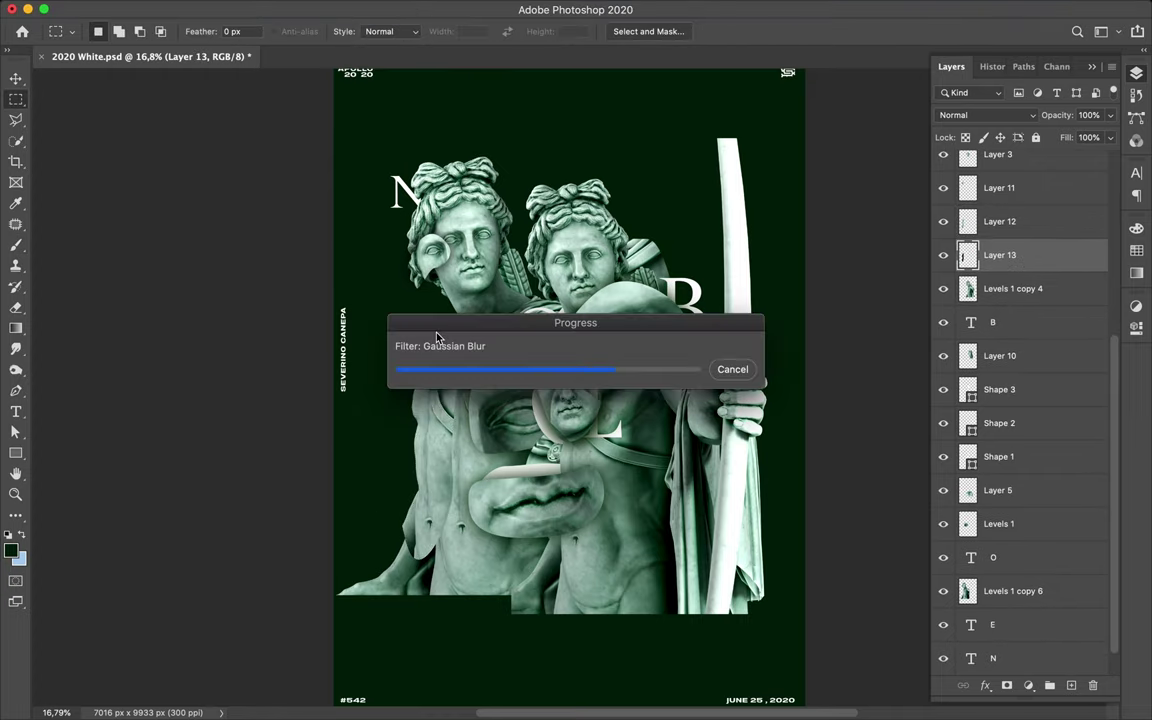
{"action": "key", "text": "v"}
{"action": "left_click", "coordinate": [1031, 233], "text": "shift"}
{"action": "key", "text": "ctrl+e"}
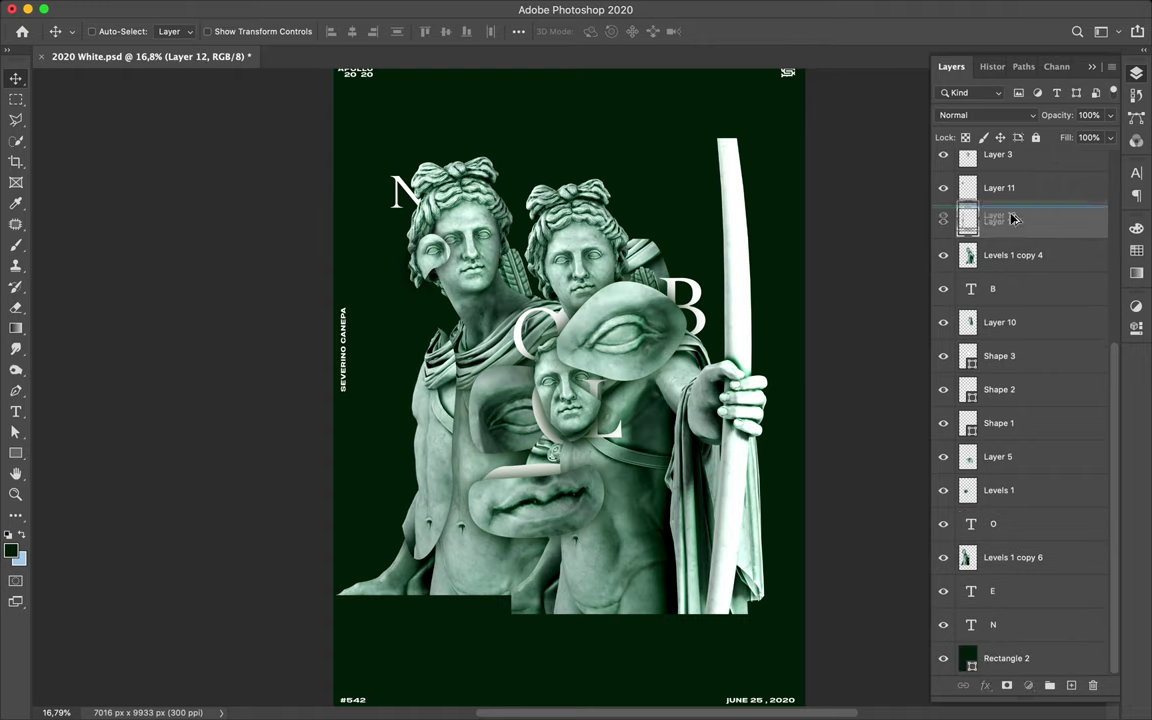
Step: Duplicate the merged slice and shrink the copy to about 85.53 percent
{"action": "key", "text": "ctrl+j"}
{"action": "key", "text": "ctrl+t"}
{"action": "left_click_drag", "start_coordinate": [473, 292], "coordinate": [458, 330]}
{"action": "key", "text": "Return"}
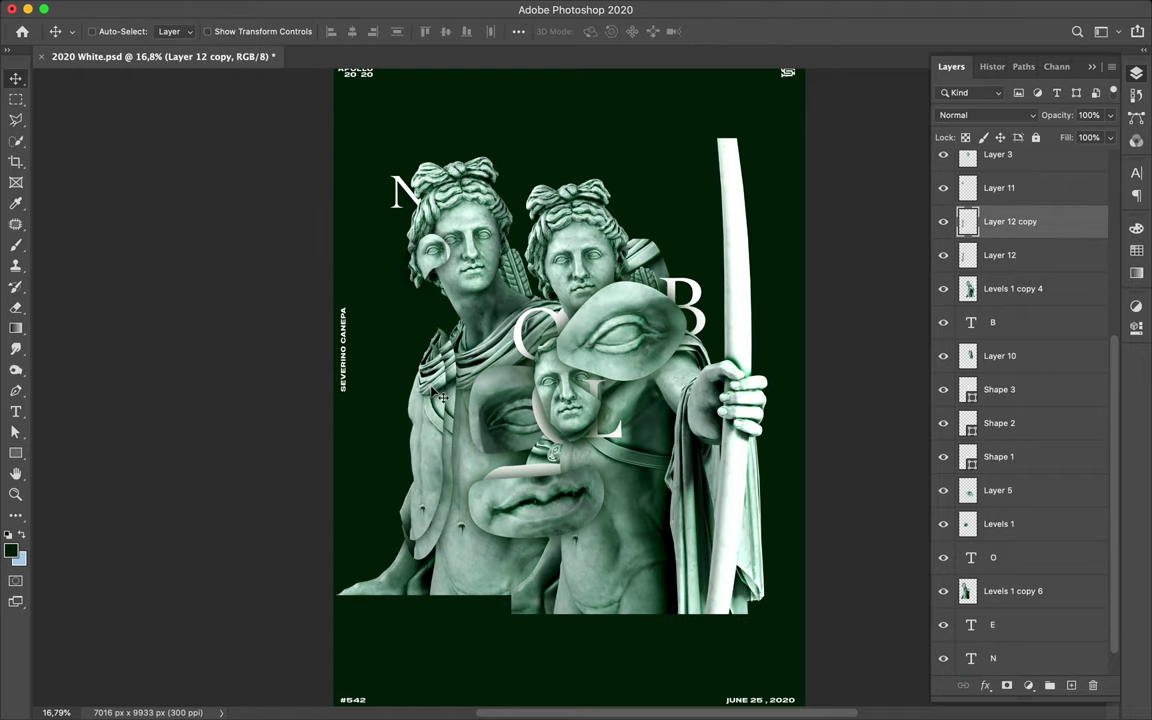
Step: Cut a pen-traced slice from the right statue, offset it up-right, and move Layer 13 below O
{"action": "left_click", "coordinate": [600, 452], "text": "ctrl"}
{"action": "key", "text": "ctrl+comma"}
{"action": "left_click", "coordinate": [943, 291]}
{"action": "key", "text": "p"}
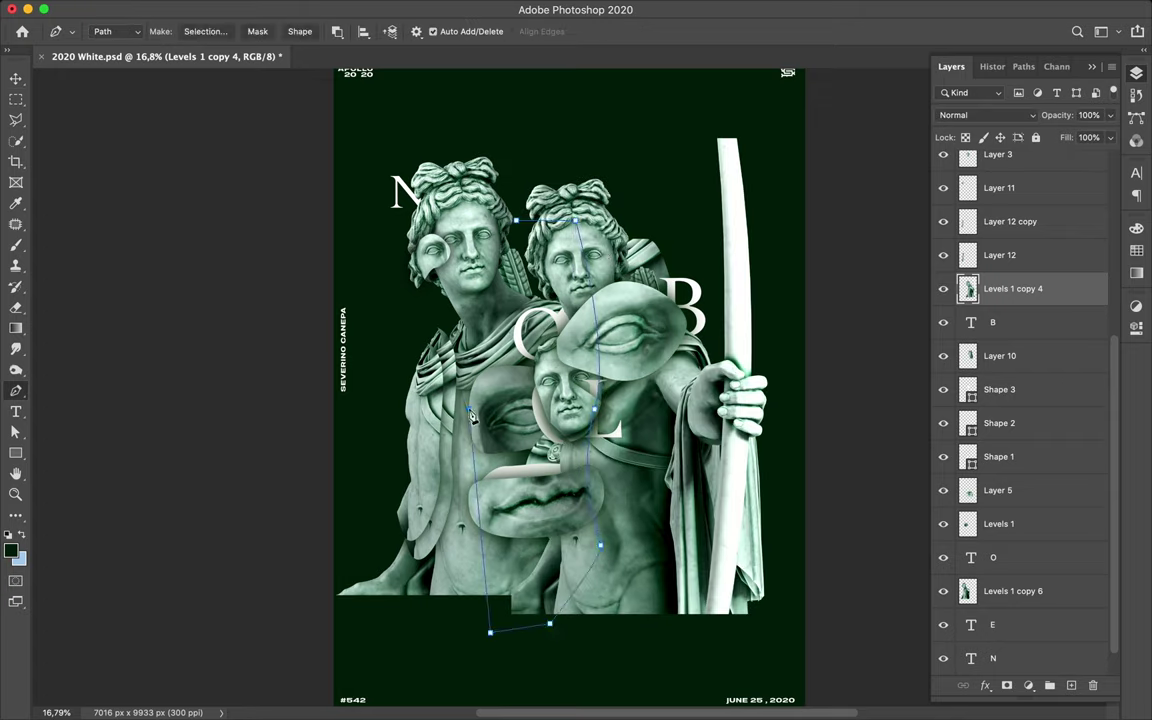
{"action": "left_click", "coordinate": [205, 31]}
{"action": "key", "text": "Return"}
{"action": "key", "text": "ctrl+j"}
{"action": "key", "text": "v"}
{"action": "mouse_move", "coordinate": [590, 280]}
{"action": "left_mouse_down"}
{"action": "mouse_move", "coordinate": [645, 230]}
{"action": "mouse_move", "coordinate": [590, 268]}
{"action": "left_mouse_up"}
{"action": "left_click", "coordinate": [943, 322]}
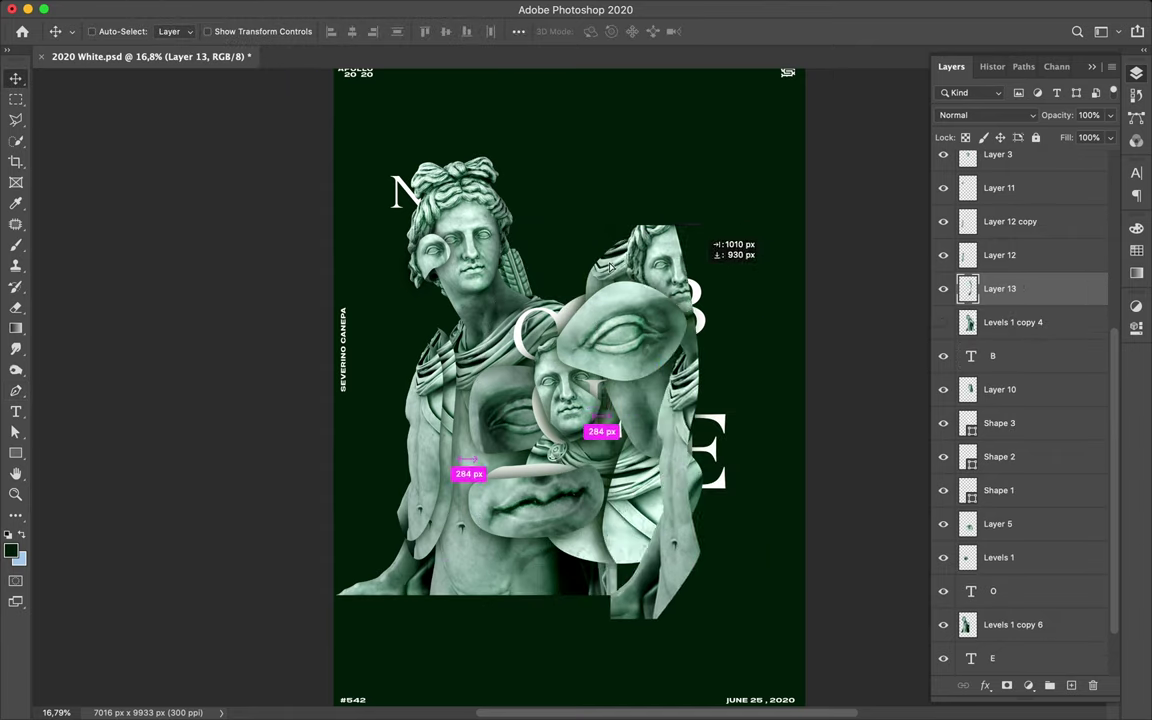
{"action": "left_click_drag", "start_coordinate": [1000, 288], "coordinate": [1013, 638]}
{"action": "left_click_drag", "start_coordinate": [530, 220], "coordinate": [615, 209]}
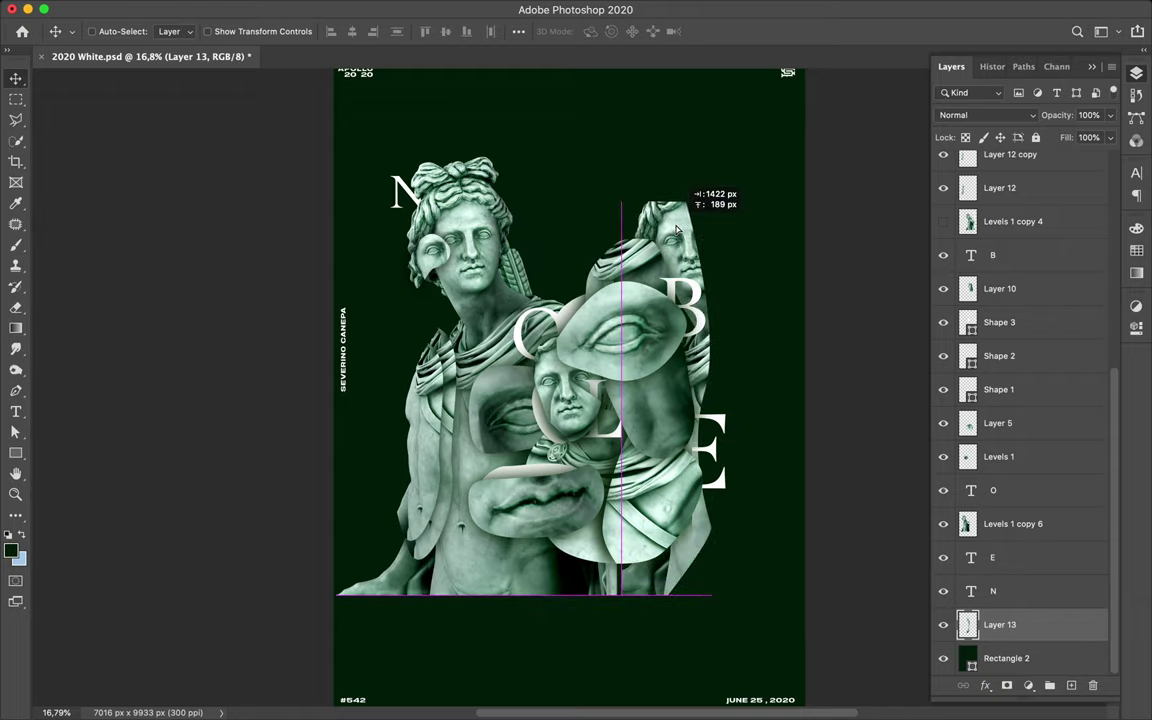
Step: Paint a dark shadow stroke under the slice on a new empty layer
{"action": "left_click", "coordinate": [1000, 658]}
{"action": "key", "text": "ctrl+shift+alt+n"}
{"action": "key", "text": "b"}
{"action": "left_click_drag", "start_coordinate": [600, 220], "coordinate": [625, 540]}
Step: Merge the two bottom shadow layers into Layer 13 and reveal the large head layer
{"action": "key", "text": "m"}
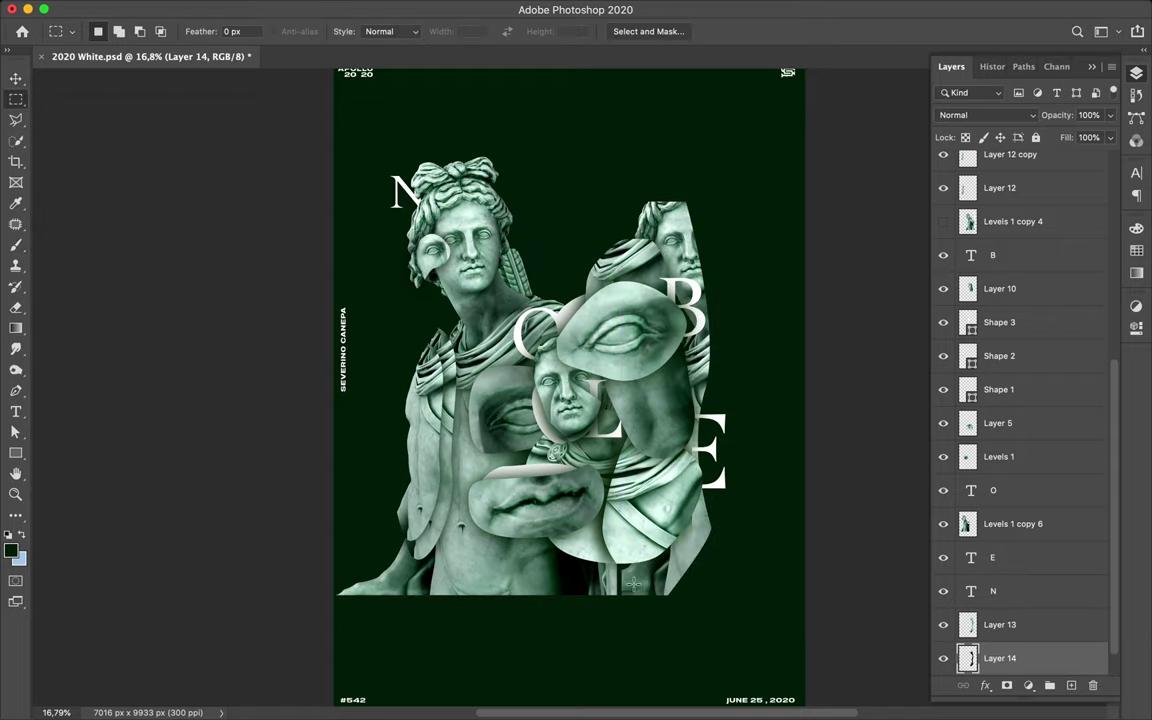
{"action": "left_click", "coordinate": [374, 8]}
{"action": "mouse_move", "coordinate": [381, 199]}
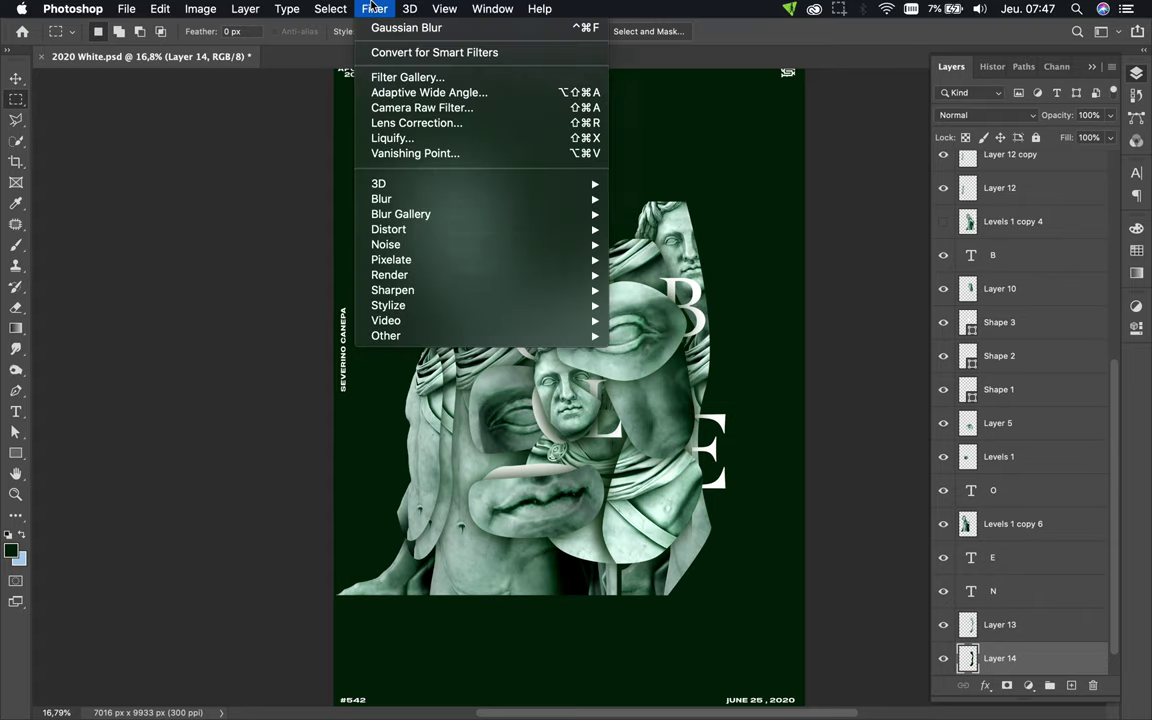
{"action": "key", "text": "Escape"}
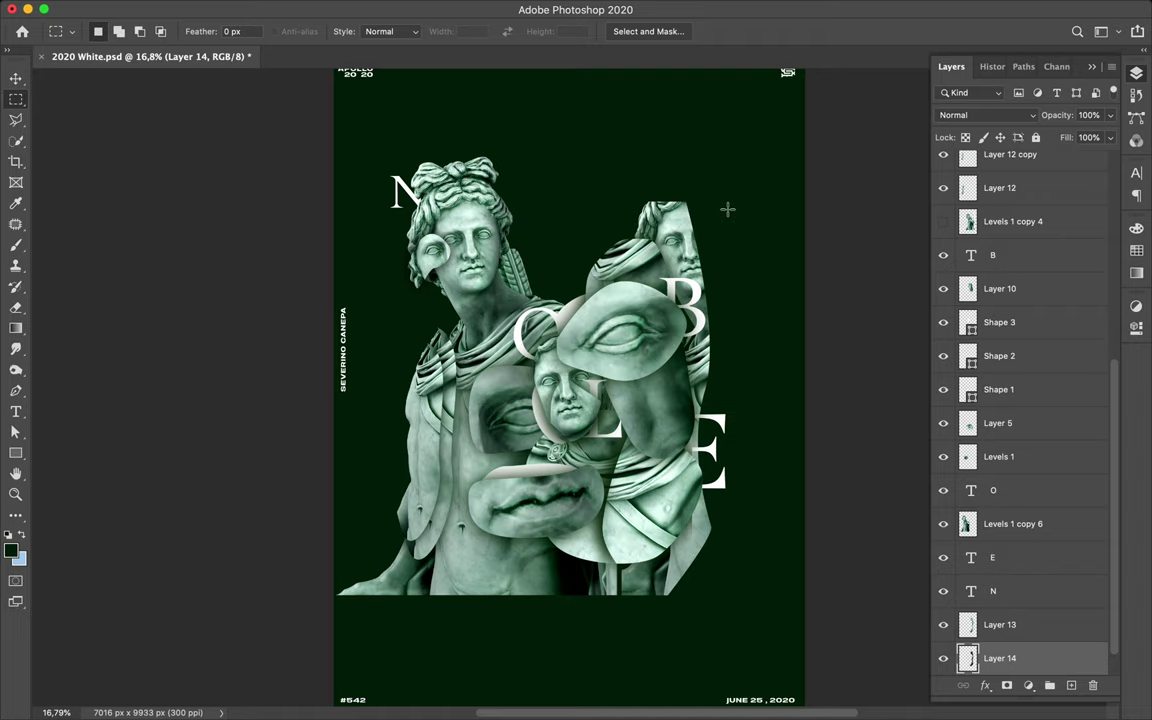
{"action": "scroll", "coordinate": [1010, 520], "scroll_direction": "down", "scroll_amount": 1}
{"action": "left_click", "coordinate": [1020, 590], "text": "shift"}
{"action": "key", "text": "ctrl+e"}
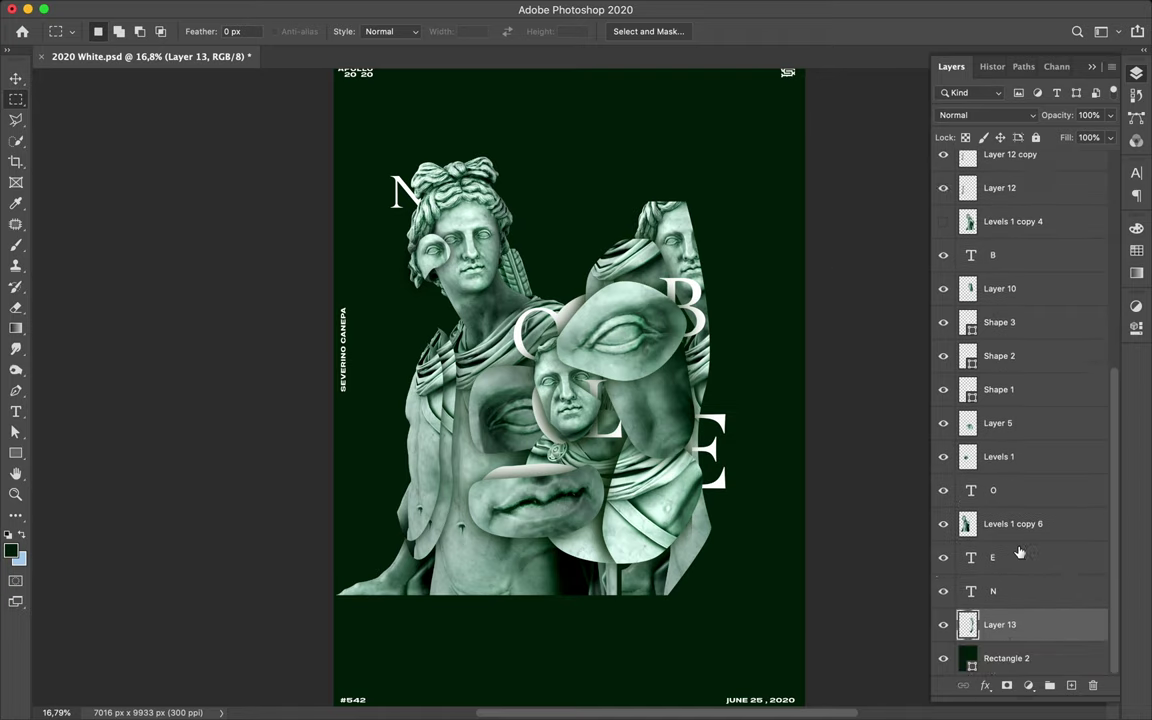
{"action": "scroll", "coordinate": [1000, 500], "scroll_direction": "up", "scroll_amount": 5}
{"action": "left_click", "coordinate": [943, 265]}
Step: Pen-trace the mouth on the large head, copy it to a layer, and place it below the right statue
{"action": "key", "text": "v"}
{"action": "left_click_drag", "start_coordinate": [620, 421], "coordinate": [655, 480]}
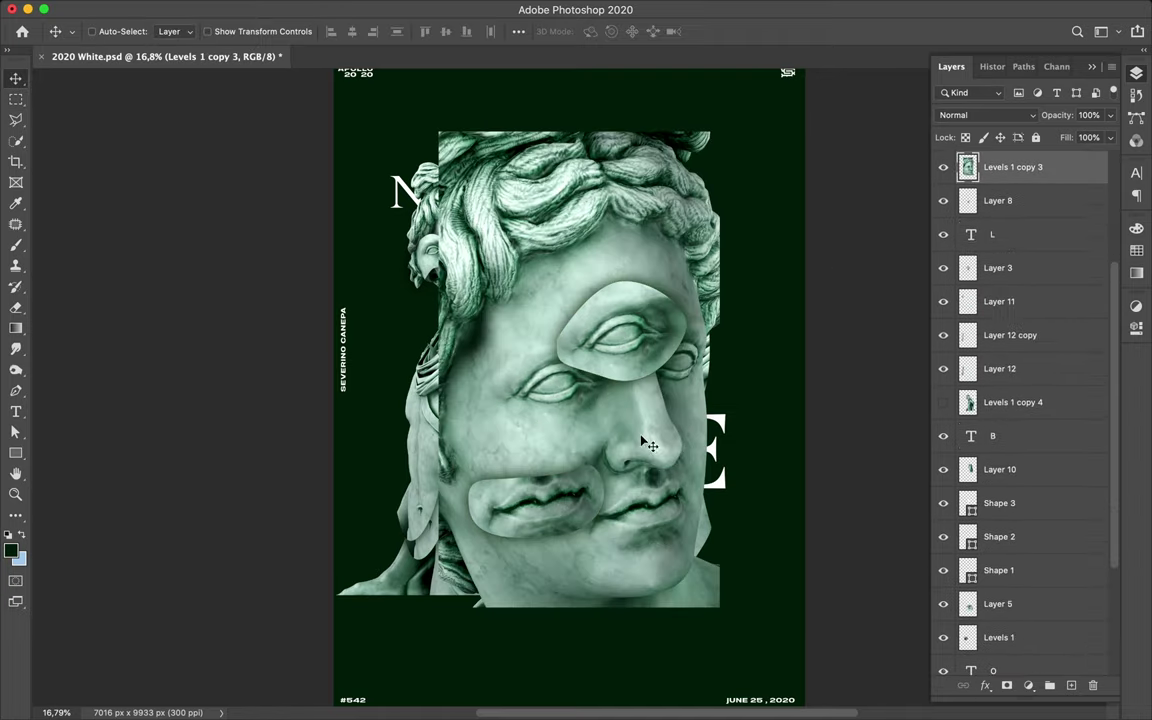
{"action": "key", "text": "p"}
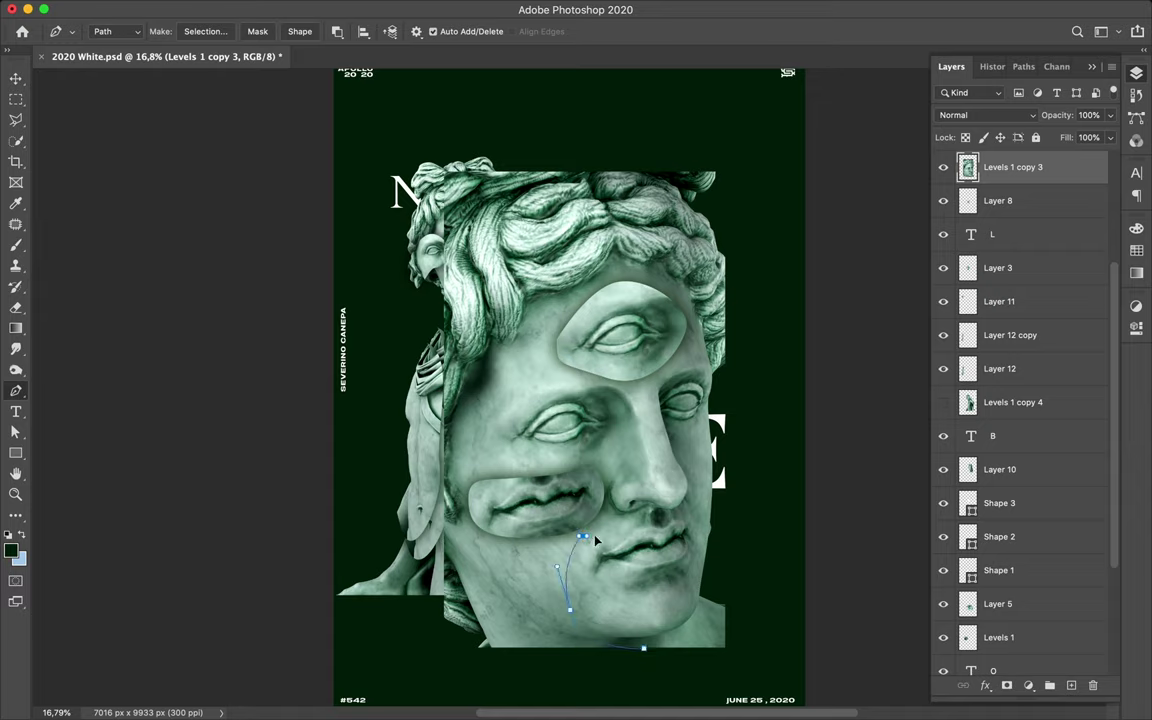
{"action": "left_click", "coordinate": [205, 31]}
{"action": "left_click", "coordinate": [598, 258]}
{"action": "key", "text": "ctrl+j"}
{"action": "left_click", "coordinate": [943, 200]}
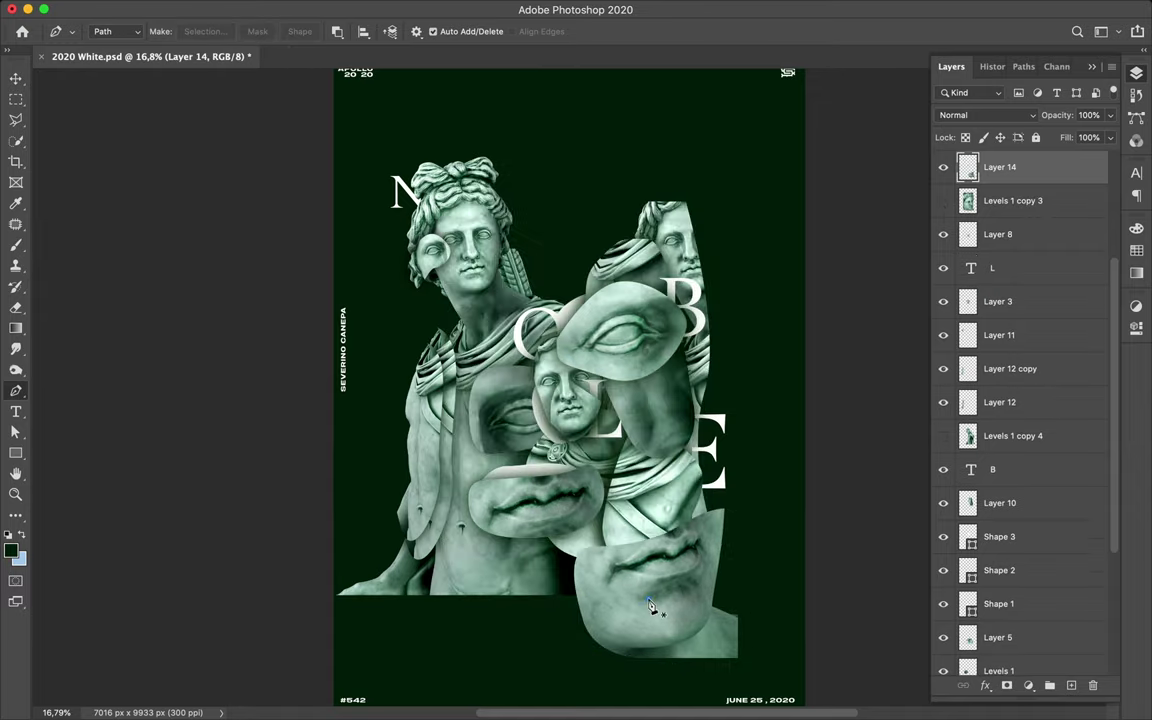
{"action": "key", "text": "v"}
{"action": "mouse_move", "coordinate": [631, 607]}
{"action": "left_mouse_down"}
{"action": "mouse_move", "coordinate": [613, 615]}
{"action": "mouse_move", "coordinate": [818, 579]}
{"action": "mouse_move", "coordinate": [674, 595]}
{"action": "mouse_move", "coordinate": [684, 592]}
{"action": "left_mouse_up"}
Step: Paint a Gaussian-blurred shadow inside the mouth's outline and merge it with the fragment
{"action": "left_click", "coordinate": [1013, 200]}
{"action": "left_click", "coordinate": [1071, 685]}
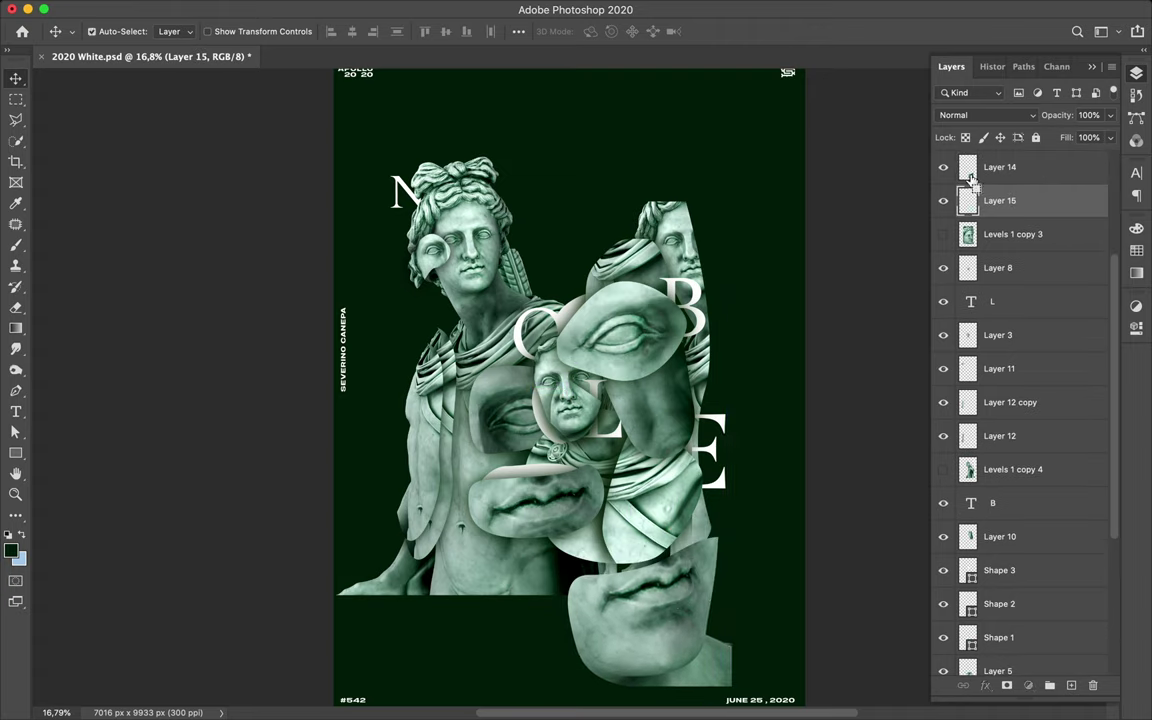
{"action": "left_click", "coordinate": [967, 167], "text": "ctrl"}
{"action": "key", "text": "b"}
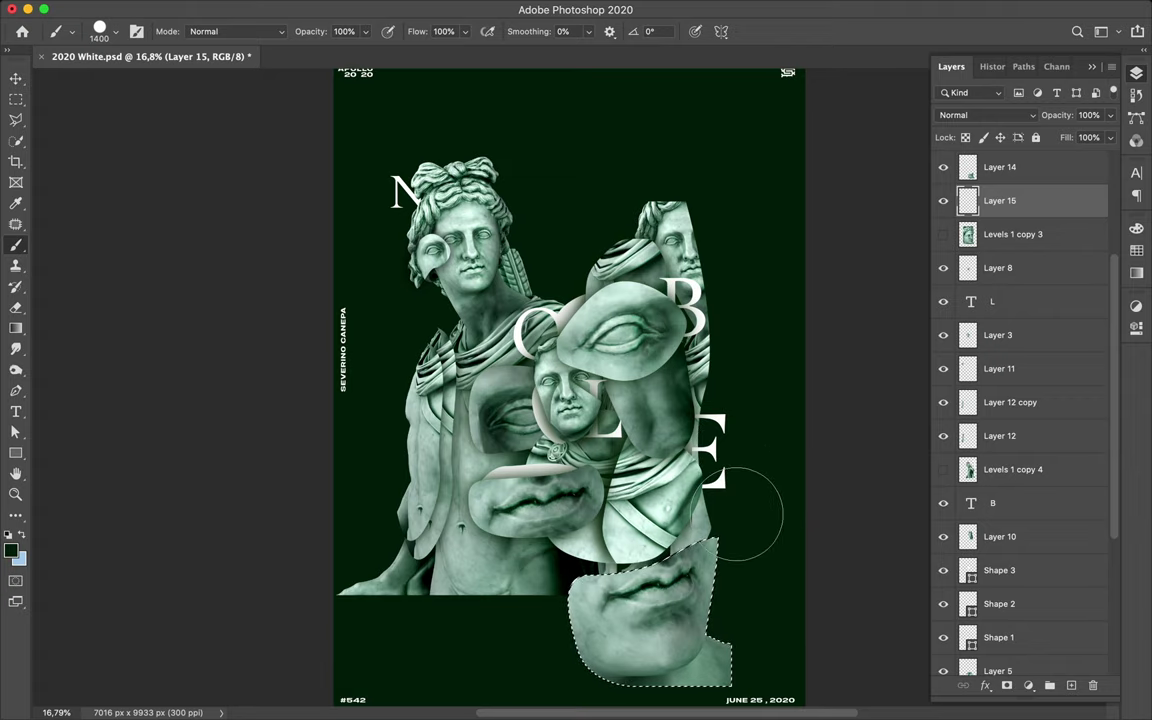
{"action": "key", "text": "m"}
{"action": "left_click", "coordinate": [419, 8]}
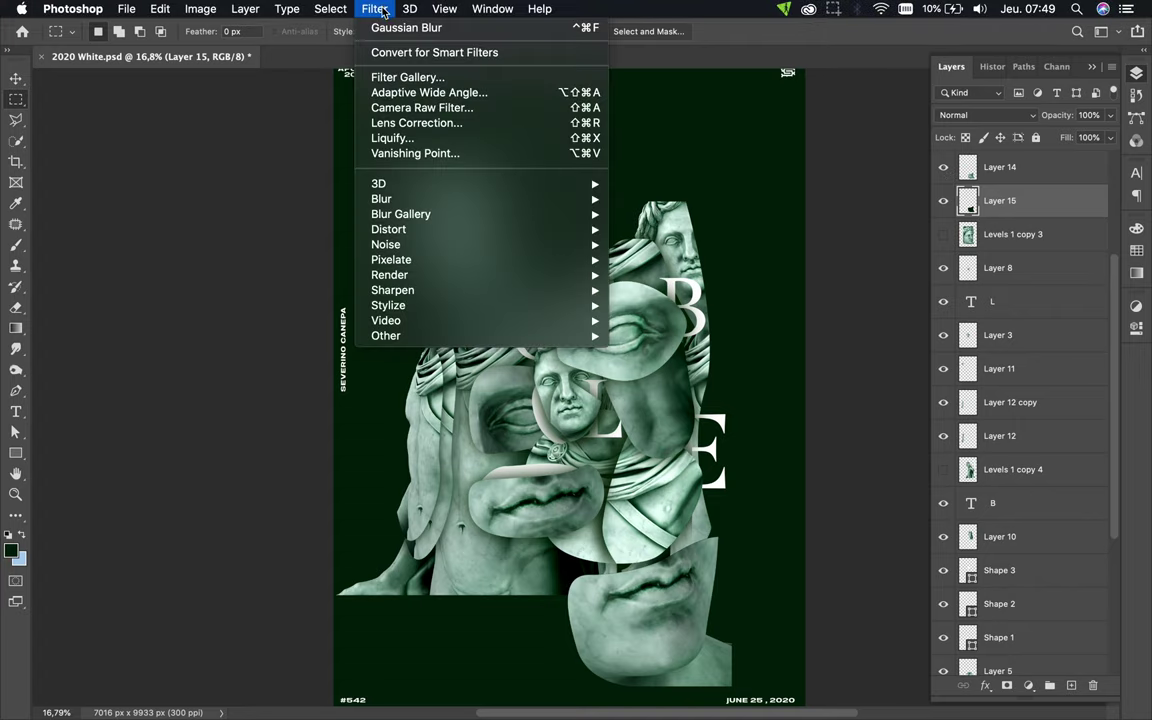
{"action": "left_click", "coordinate": [380, 14]}
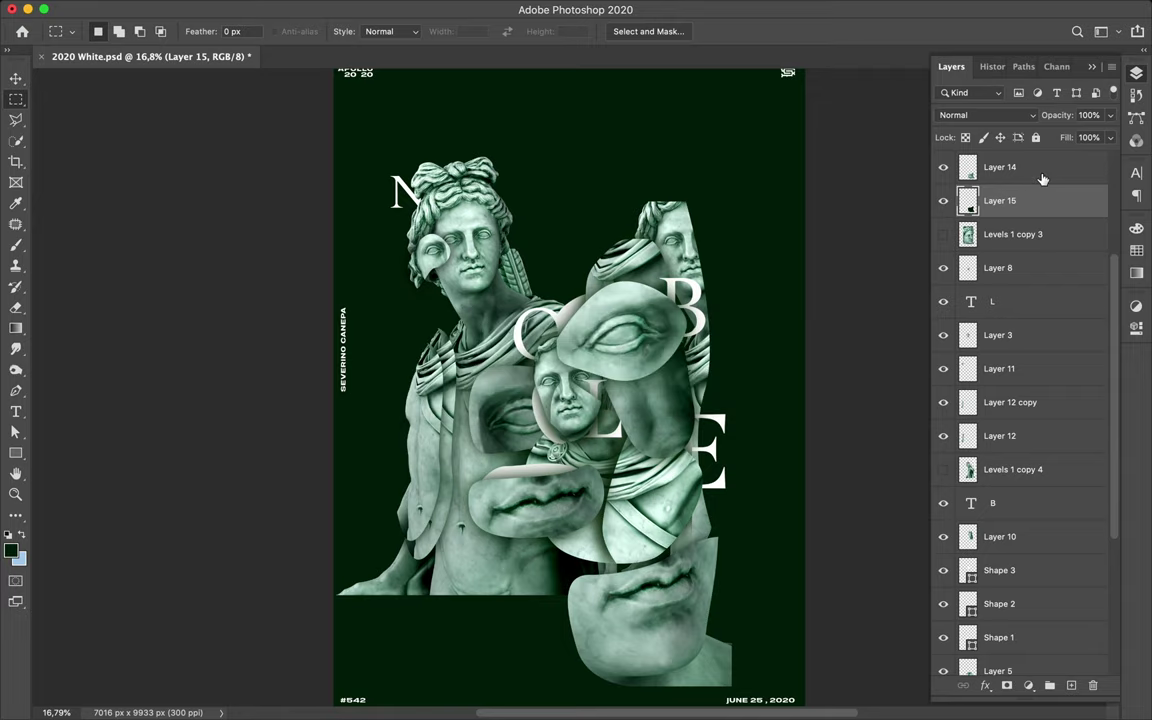
{"action": "left_click", "coordinate": [1043, 178], "text": "shift"}
{"action": "key", "text": "ctrl+e"}
Step: Move the letter E below Layer 13 and nudge the mouth fragment slightly right
{"action": "key", "text": "v"}
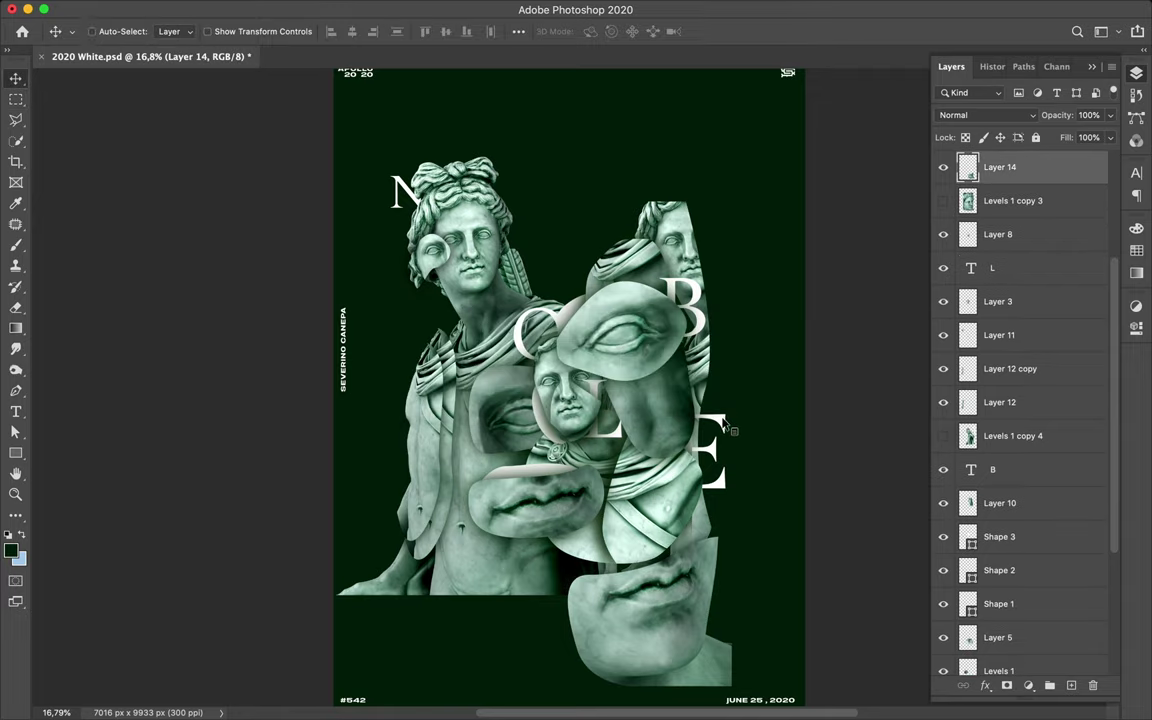
{"action": "left_click", "coordinate": [712, 420]}
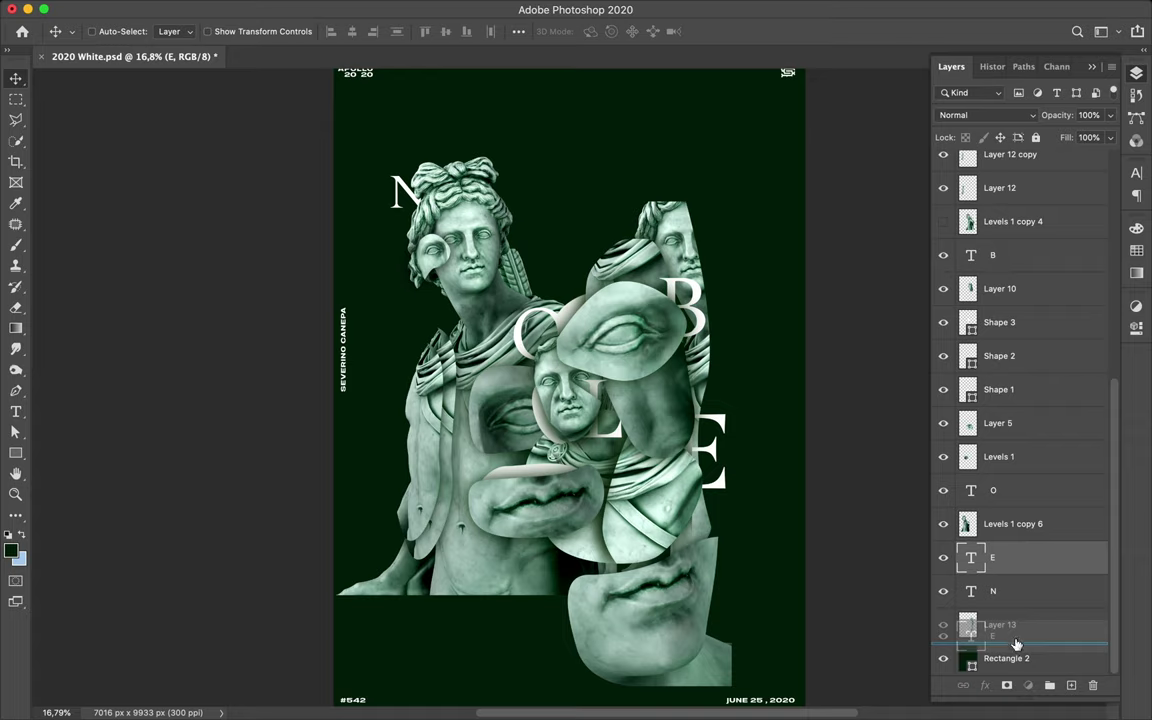
{"action": "left_click_drag", "start_coordinate": [1016, 643], "coordinate": [1016, 643]}
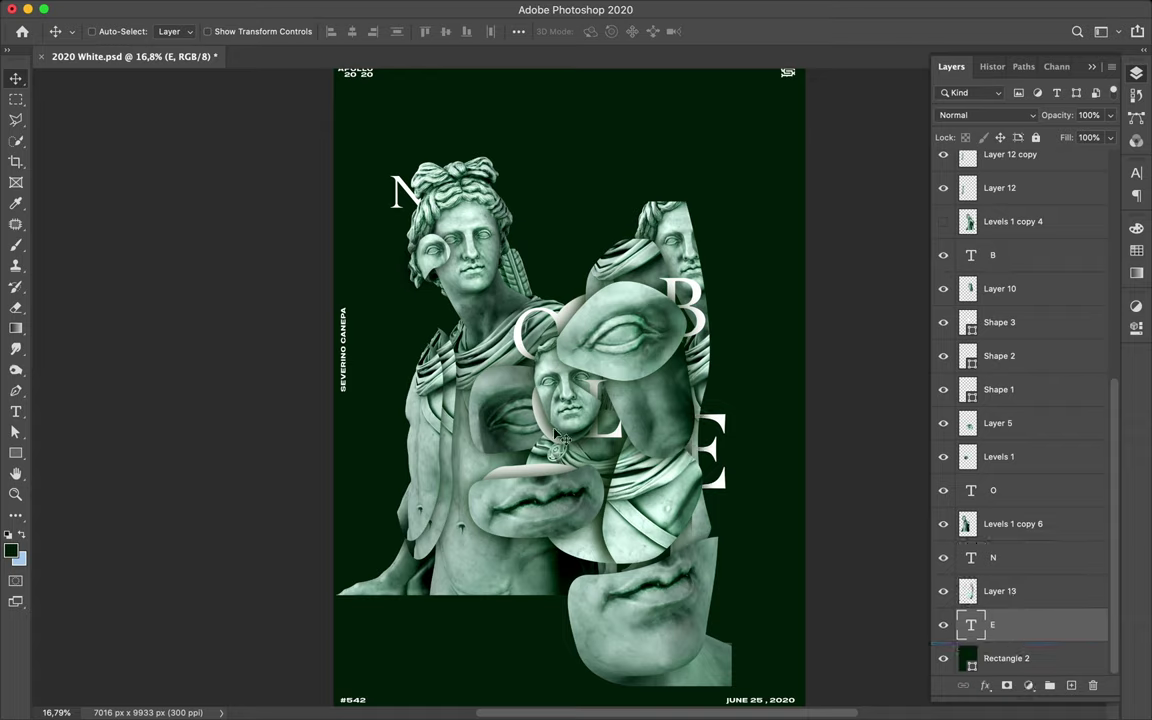
{"action": "left_click_drag", "start_coordinate": [651, 590], "coordinate": [670, 592]}
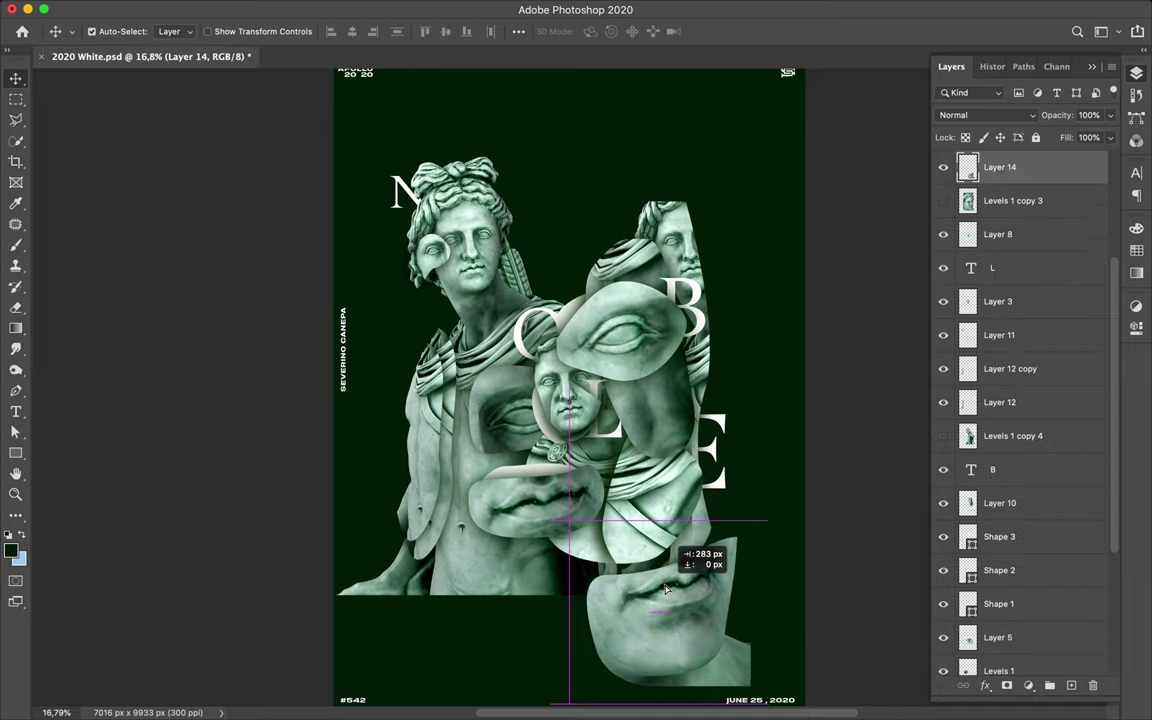
{"action": "scroll", "coordinate": [938, 368], "scroll_direction": "down", "scroll_amount": 2}
{"action": "scroll", "coordinate": [1022, 383], "scroll_direction": "down", "scroll_amount": 3}
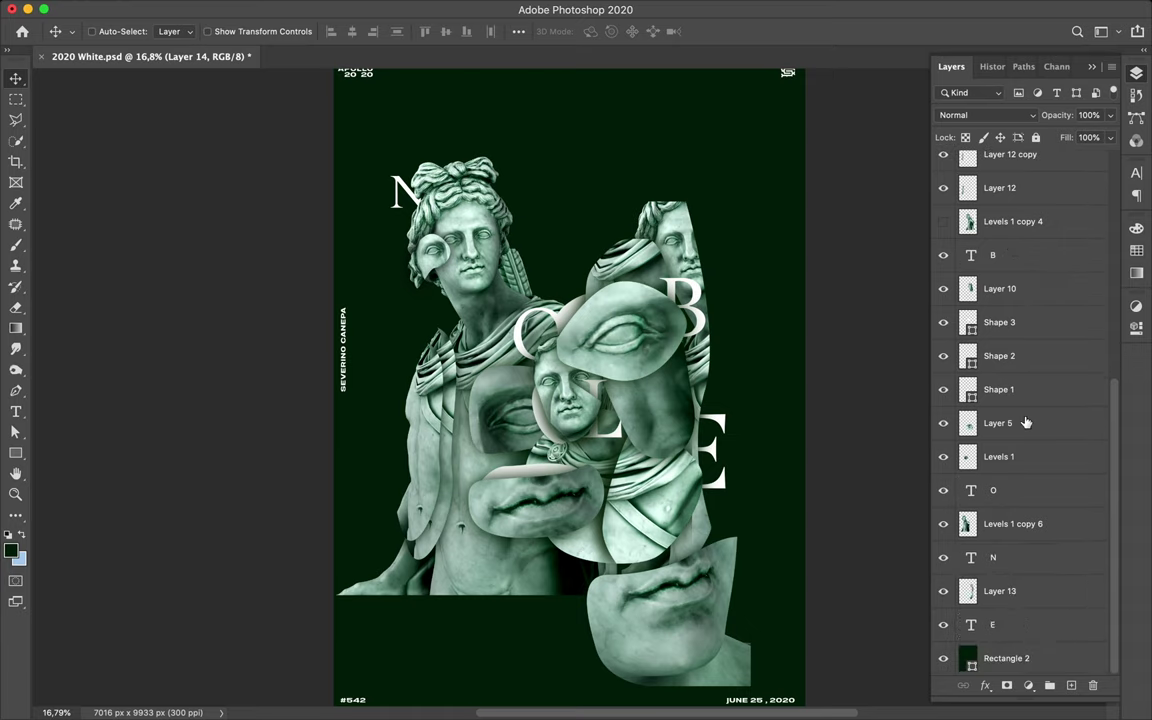
{"action": "scroll", "coordinate": [1025, 422], "scroll_direction": "up", "scroll_amount": 1}
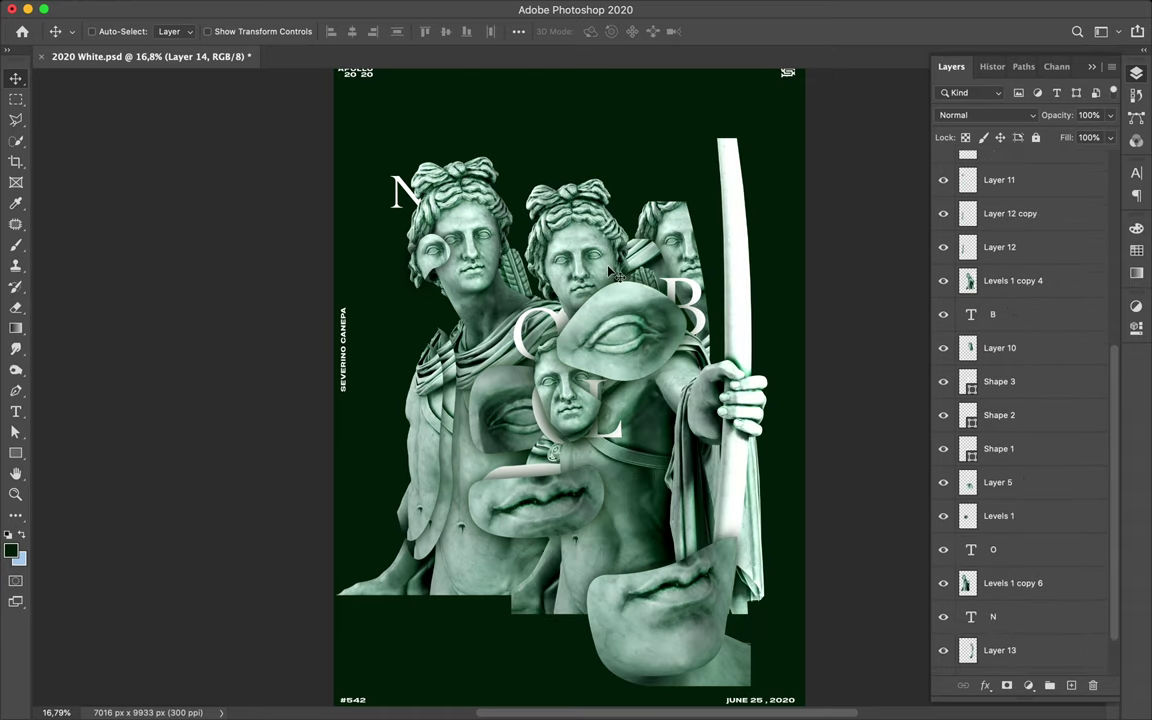
Step: Pen-trace a closed torso region on the bow-holding statue and turn it into a selection
{"action": "key", "text": "p"}
{"action": "left_click_drag", "start_coordinate": [599, 366], "coordinate": [628, 367]}
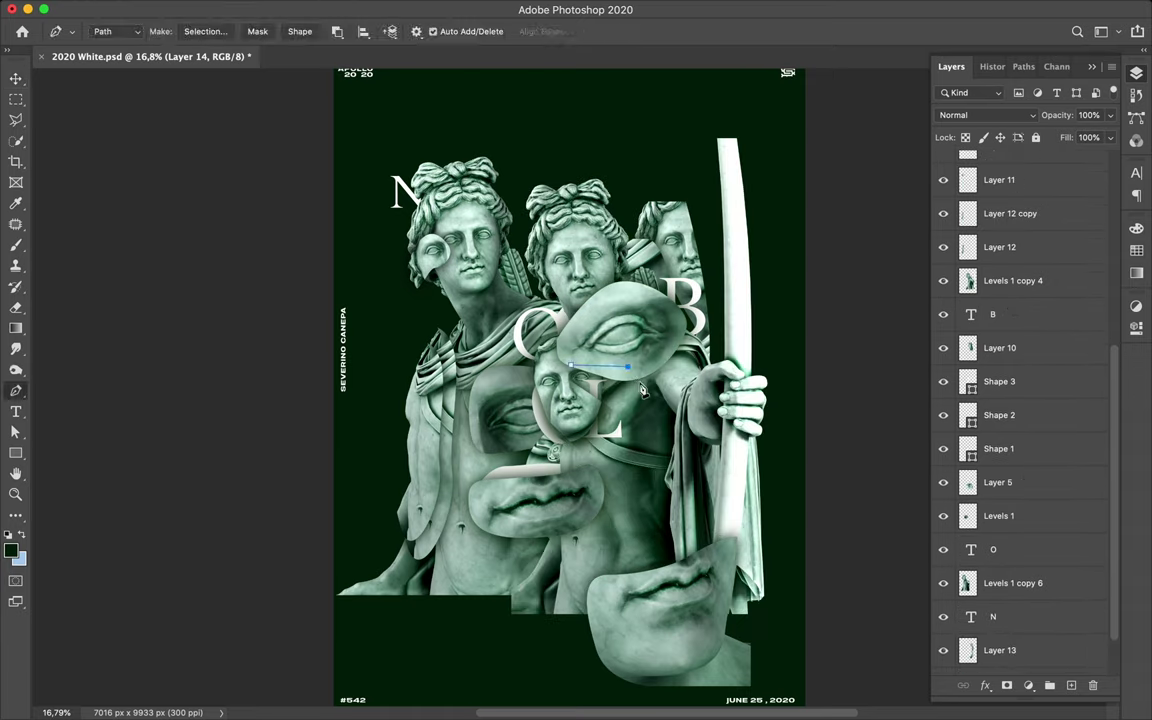
{"action": "left_click", "coordinate": [644, 452]}
{"action": "left_click", "coordinate": [643, 634]}
{"action": "left_click", "coordinate": [469, 644]}
{"action": "left_click", "coordinate": [483, 420]}
{"action": "left_click", "coordinate": [578, 368]}
{"action": "left_click", "coordinate": [205, 31]}
{"action": "key", "text": "Return"}
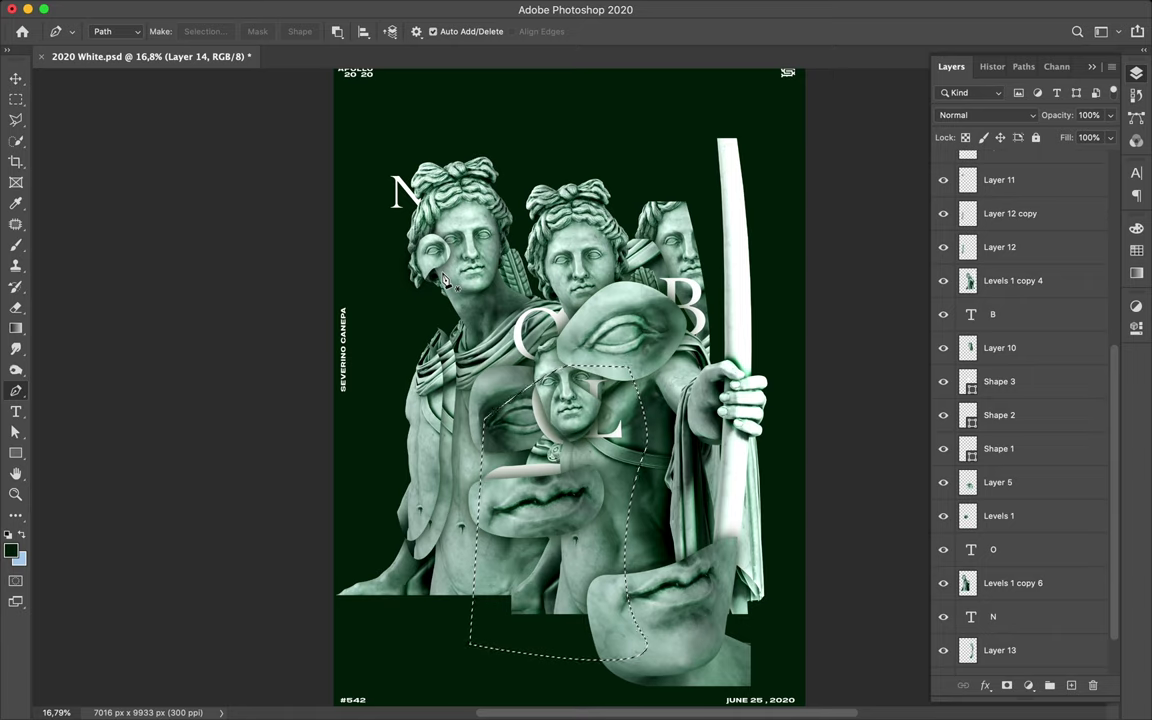
Step: Copy the selected area of the bow-holding statue to a new layer
{"action": "key", "text": "ctrl+j"}
{"action": "key", "text": "v"}
{"action": "left_click_drag", "start_coordinate": [535, 492], "coordinate": [668, 478]}
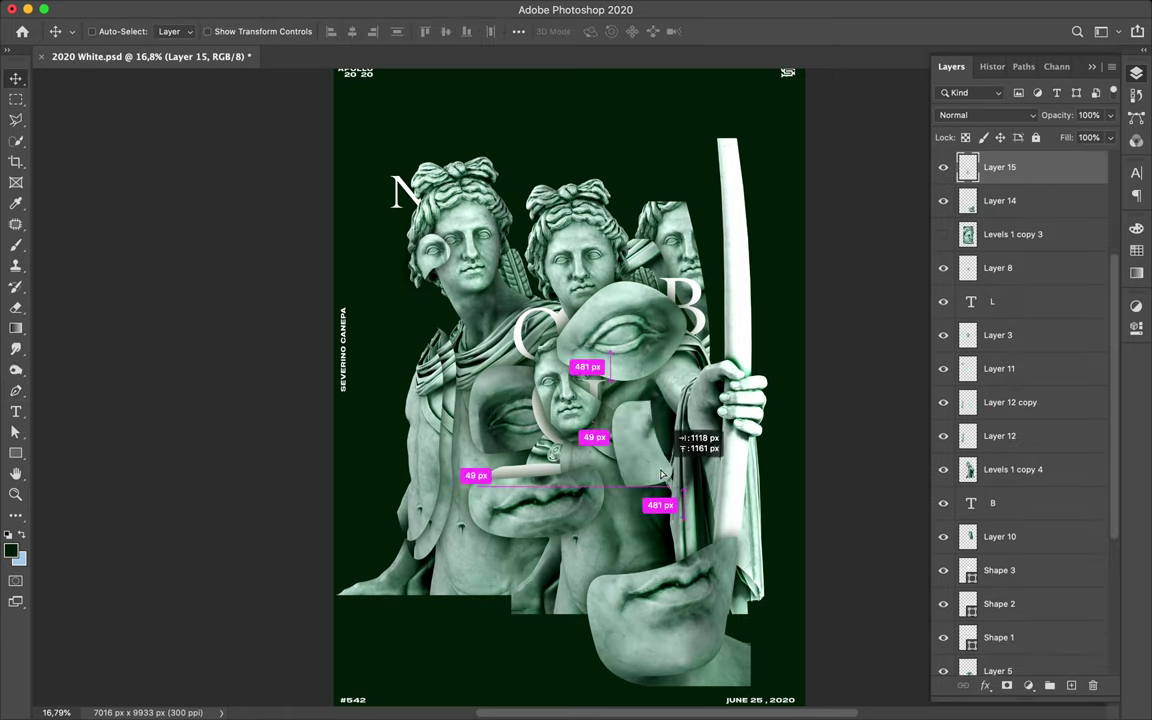
{"action": "key", "text": "ctrl+z"}
{"action": "key", "text": "ctrl+z"}
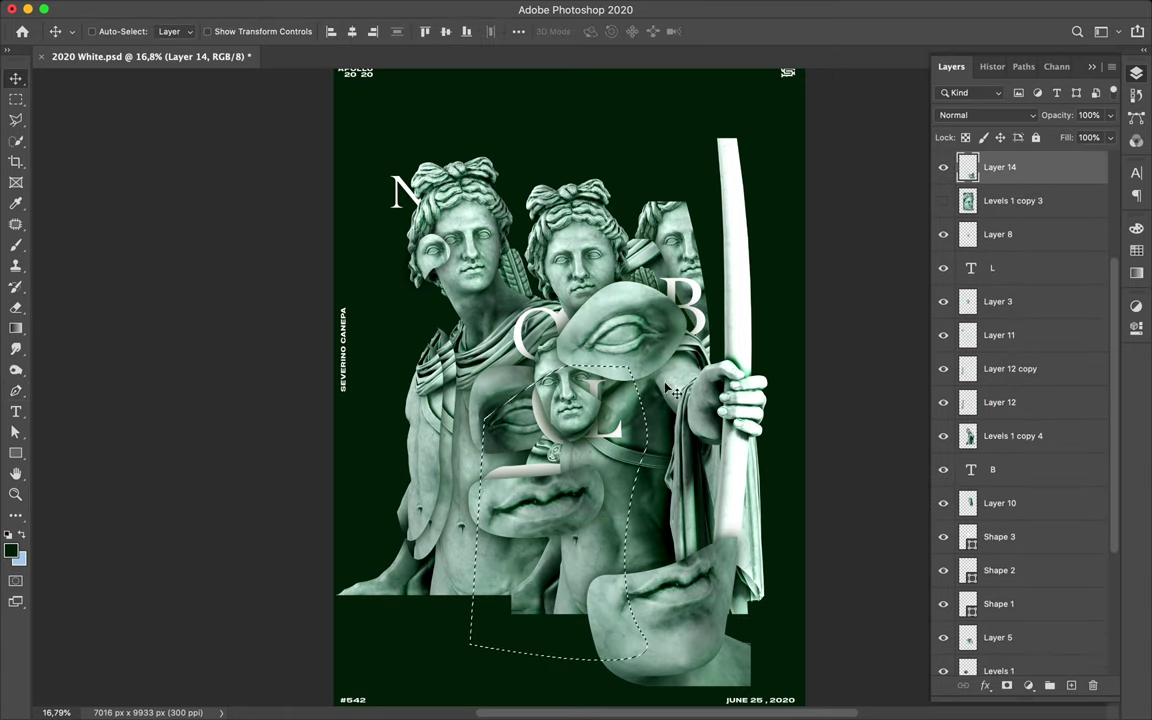
{"action": "left_click", "coordinate": [707, 398]}
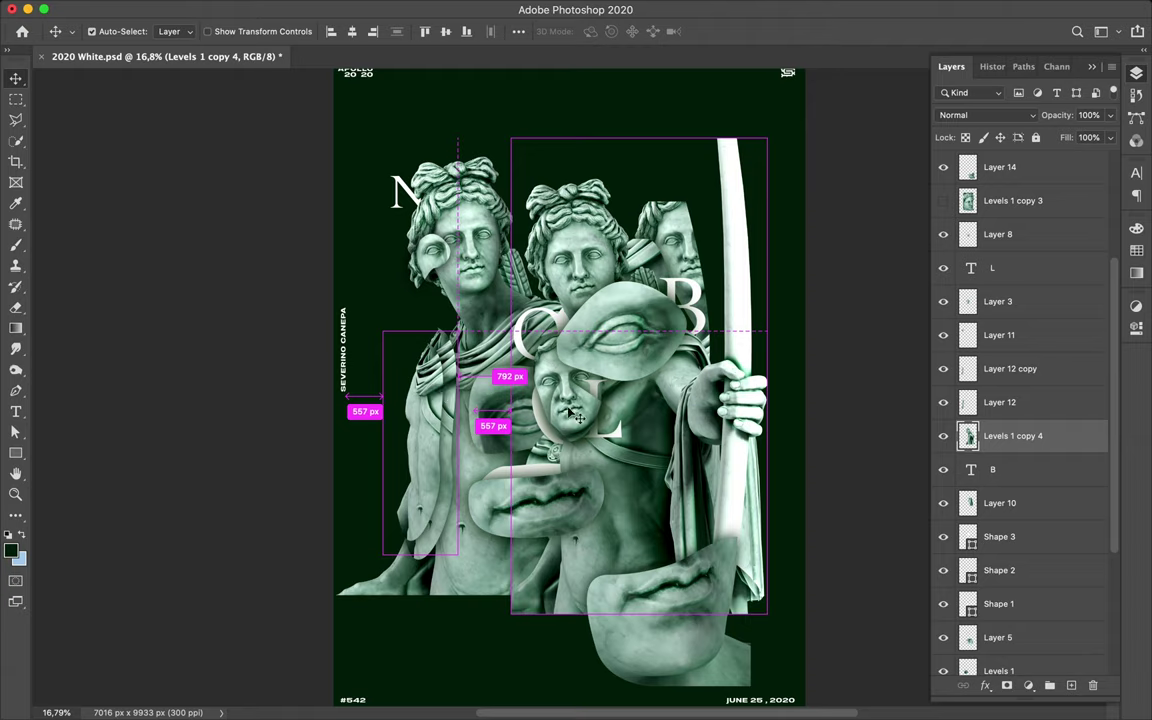
{"action": "key", "text": "ctrl+j"}
Step: Position the torso piece beside the E beneath the letters, and add an empty layer above Rectangle 2
{"action": "left_click_drag", "start_coordinate": [850, 428], "coordinate": [721, 530]}
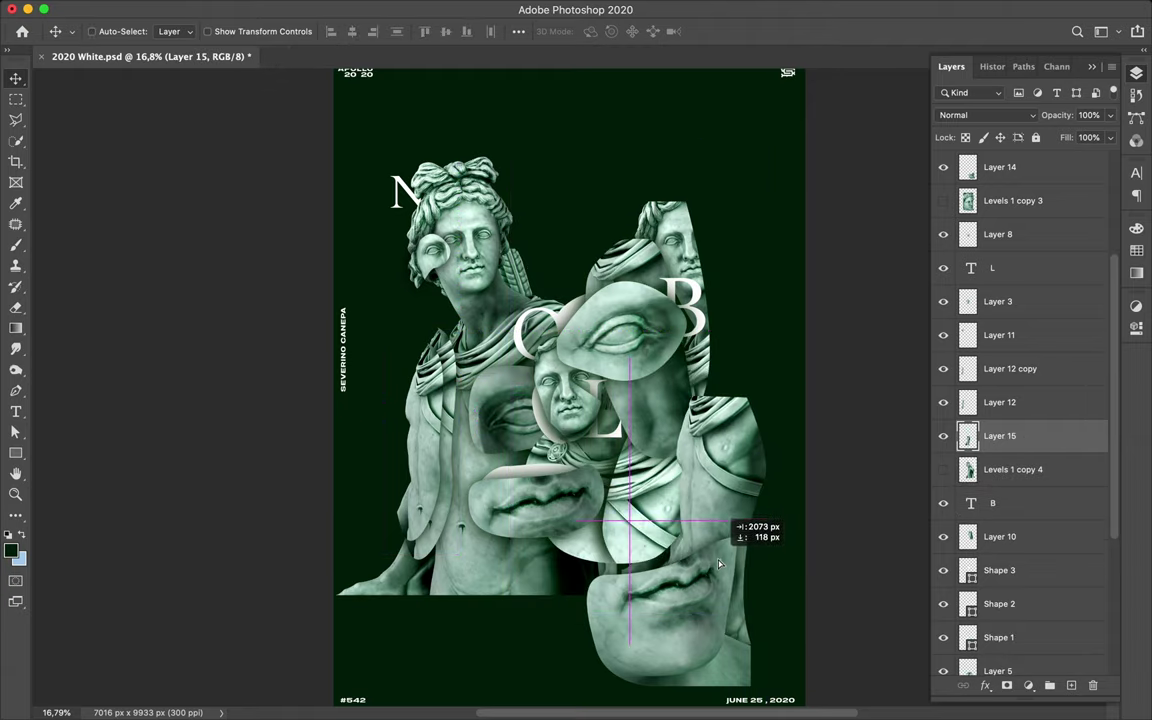
{"action": "left_click_drag", "start_coordinate": [721, 530], "coordinate": [718, 567]}
{"action": "mouse_move", "coordinate": [1000, 436]}
{"action": "left_mouse_down"}
{"action": "mouse_move", "coordinate": [996, 615]}
{"action": "mouse_move", "coordinate": [1013, 614]}
{"action": "mouse_move", "coordinate": [1000, 640]}
{"action": "left_mouse_up"}
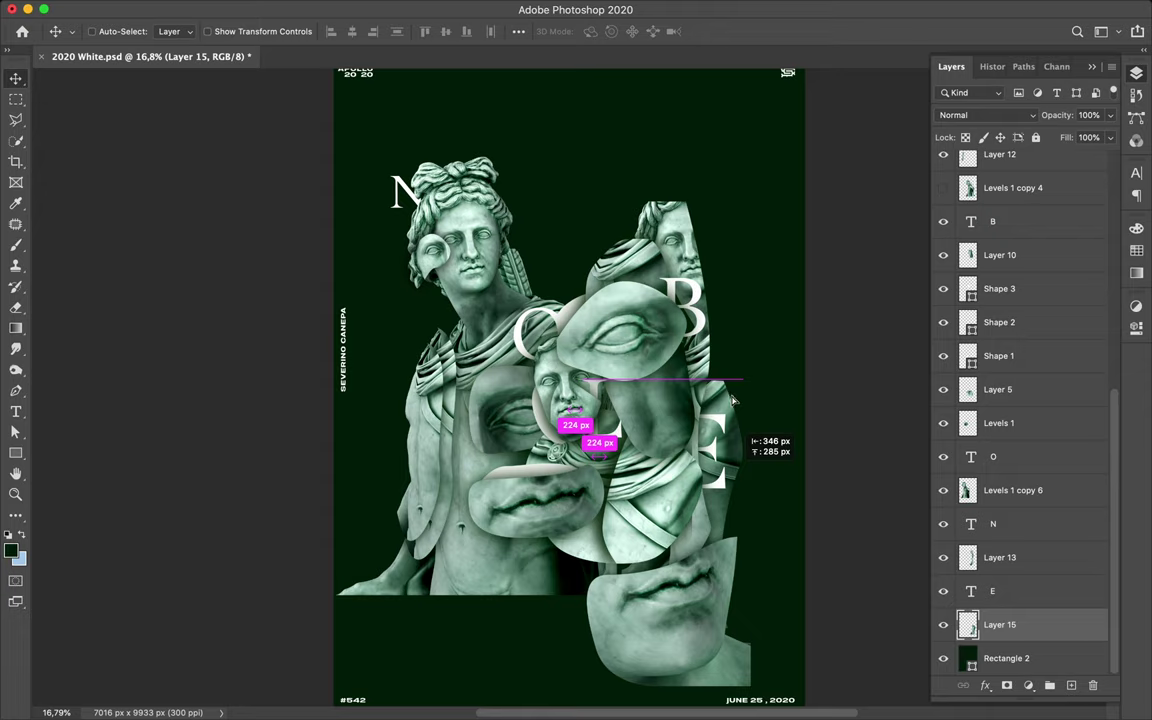
{"action": "left_click_drag", "start_coordinate": [733, 400], "coordinate": [738, 443]}
{"action": "left_click", "coordinate": [1015, 657]}
{"action": "left_click", "coordinate": [1072, 688]}
{"action": "key", "text": "b"}
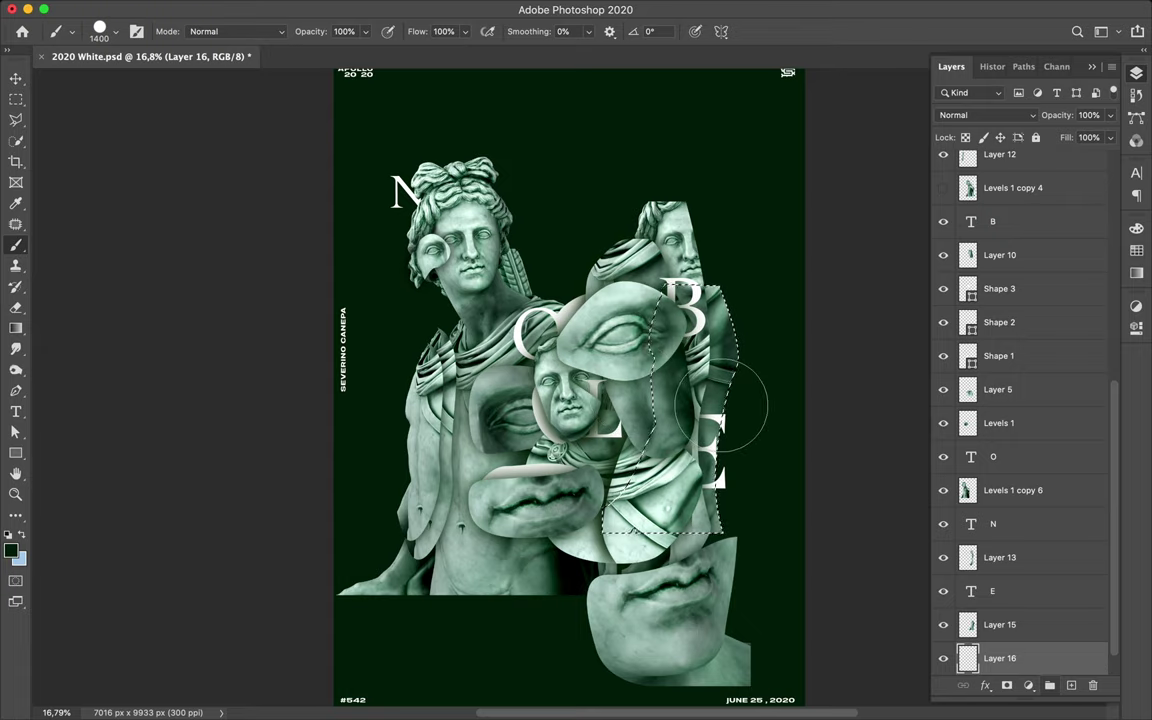
Step: Gaussian-blur the painted black shadow and select Layer 15 together with Layer 16
{"action": "key", "text": "m"}
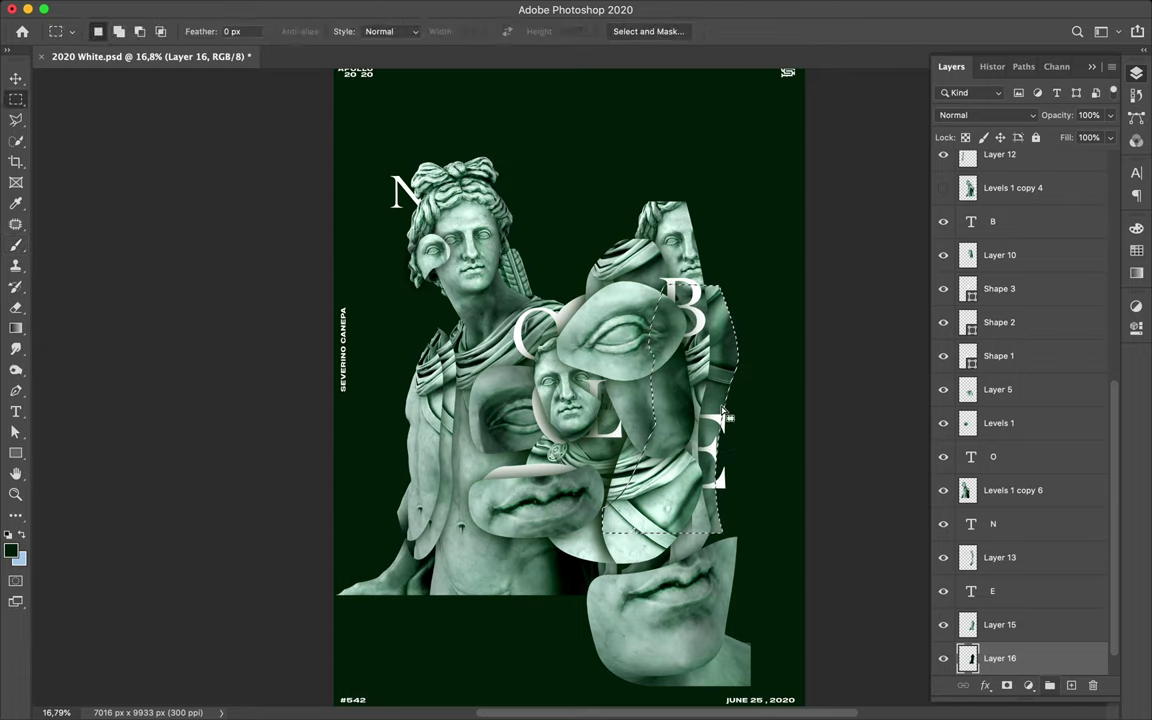
{"action": "left_click", "coordinate": [543, 10]}
{"action": "left_click", "coordinate": [735, 277]}
{"action": "left_click", "coordinate": [998, 622], "text": "shift"}
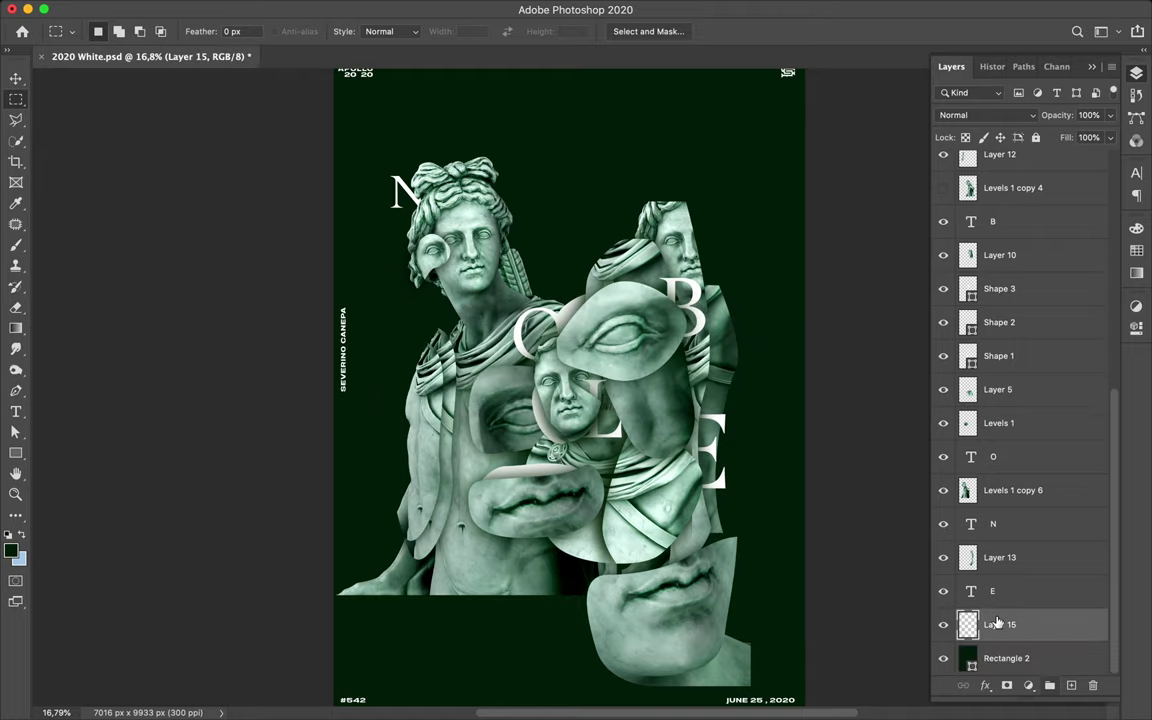